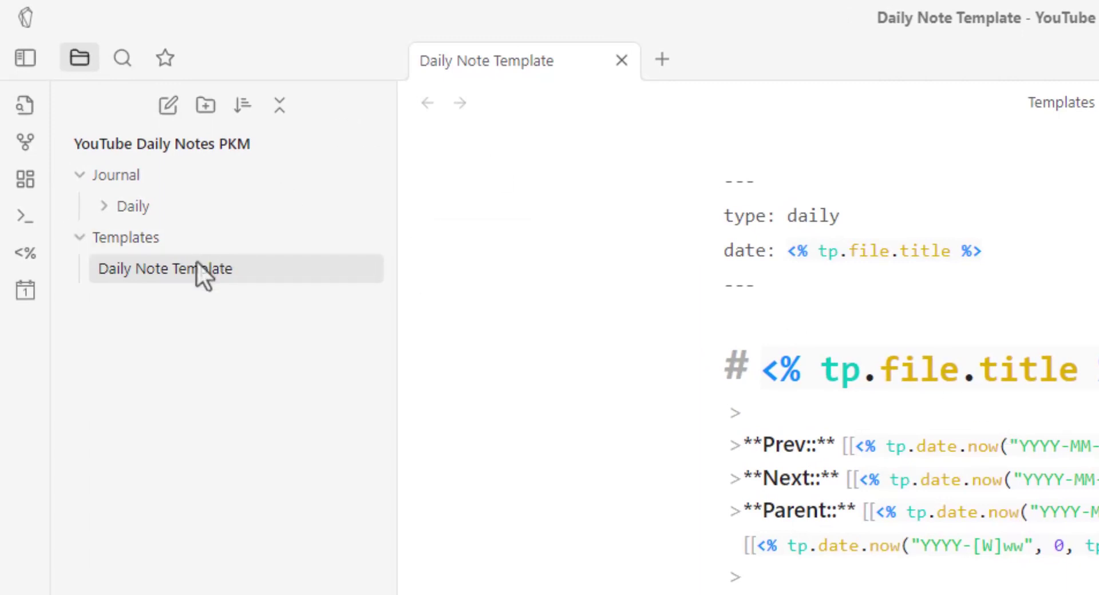
Create a new note named People Template in the Templates folder
right_click(185, 236)
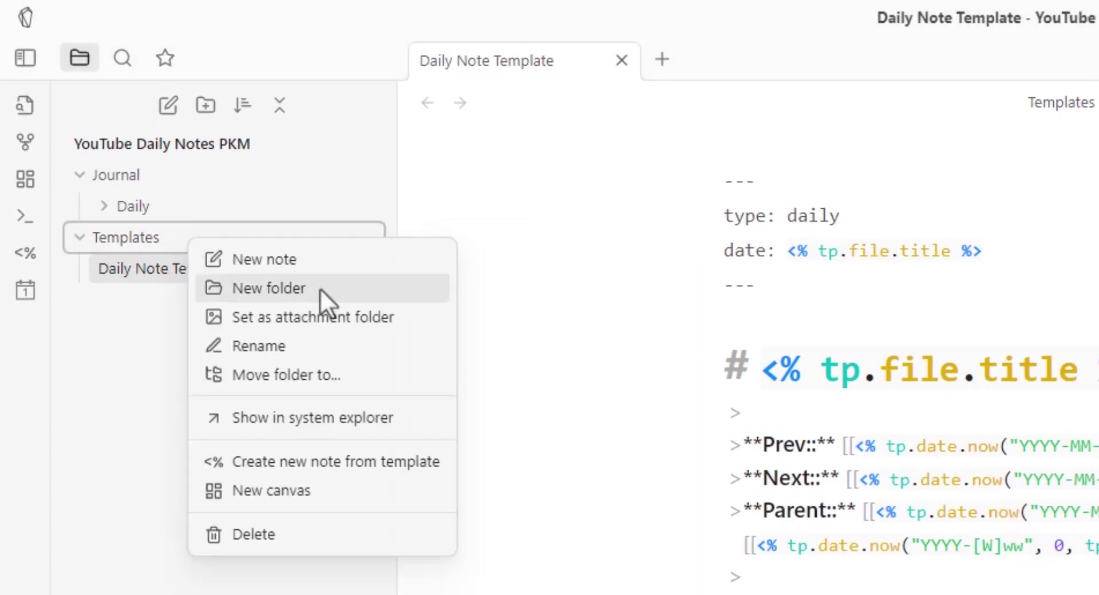
click(316, 260)
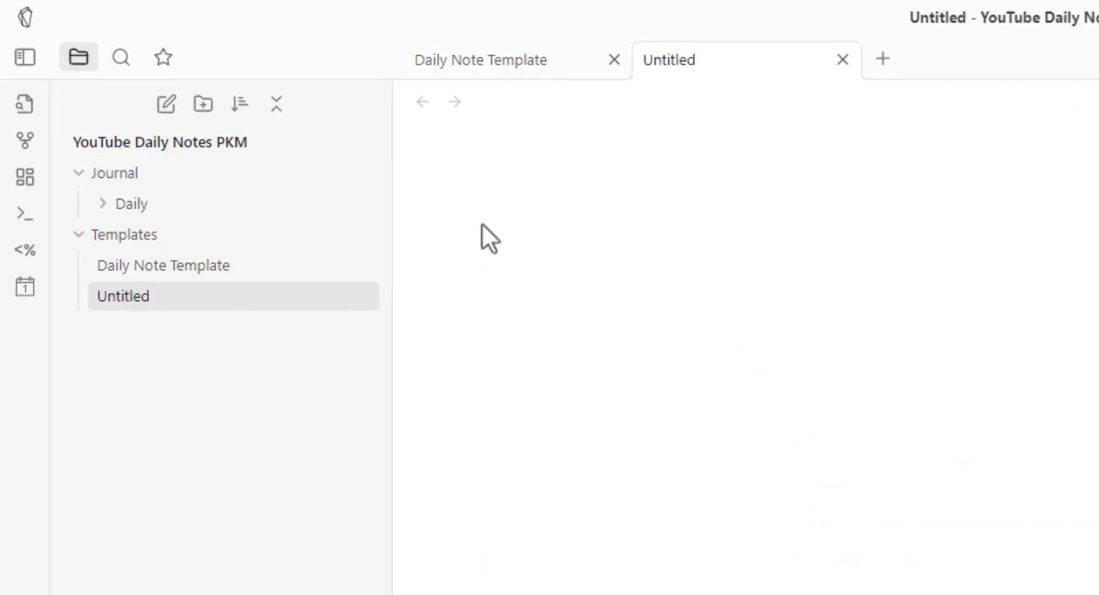
text(People Template)
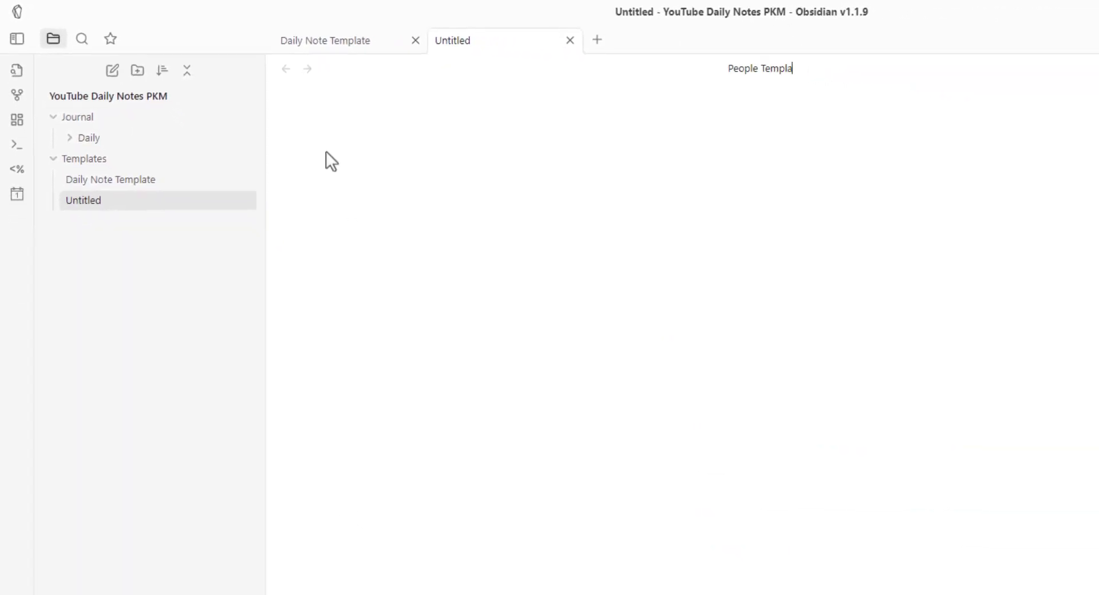
key(Return)
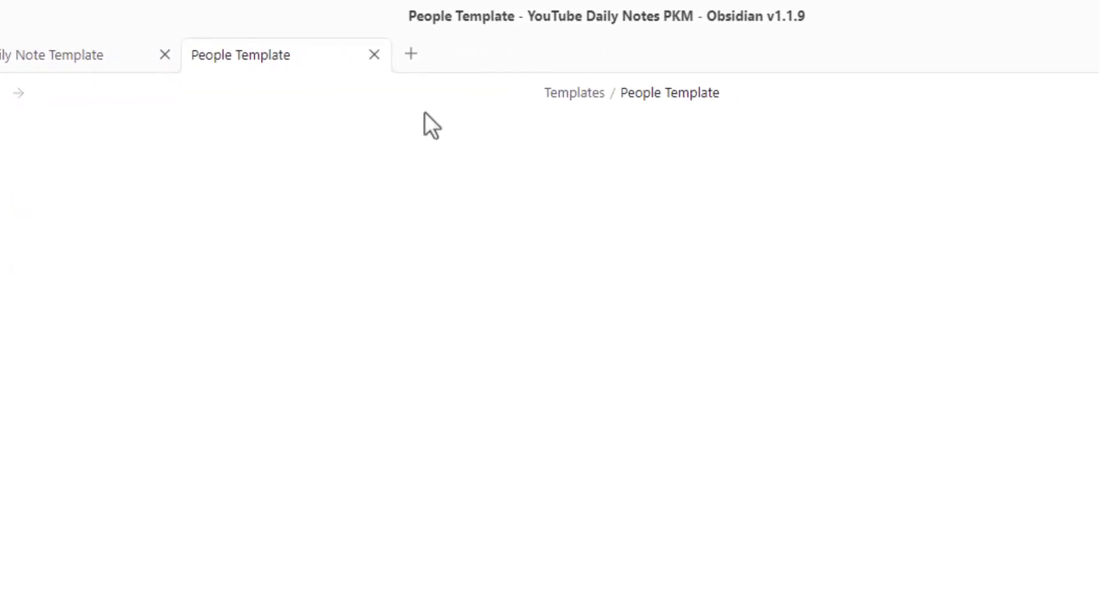
Copy the "# <% tp.file.title %>" heading from the Daily Note Template into the People Template
click(80, 58)
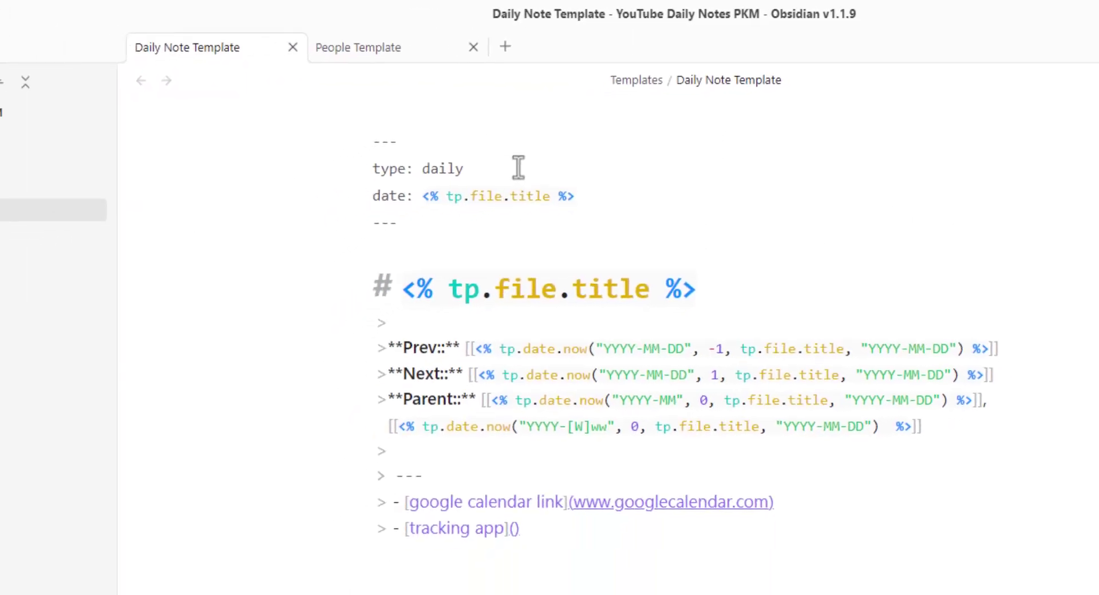
drag(736, 261, 401, 261)
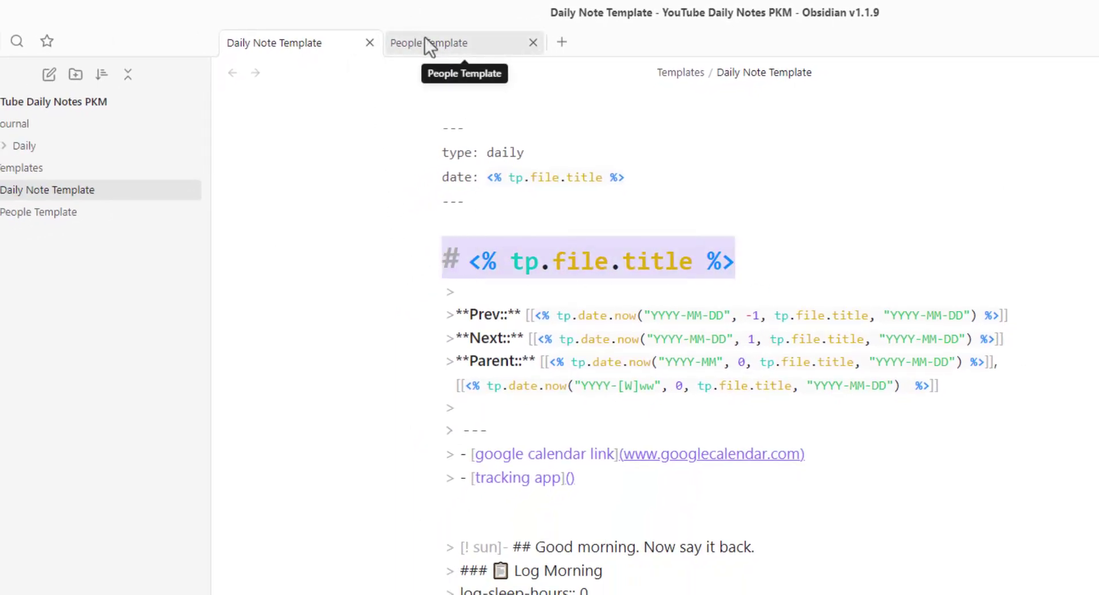
click(468, 262)
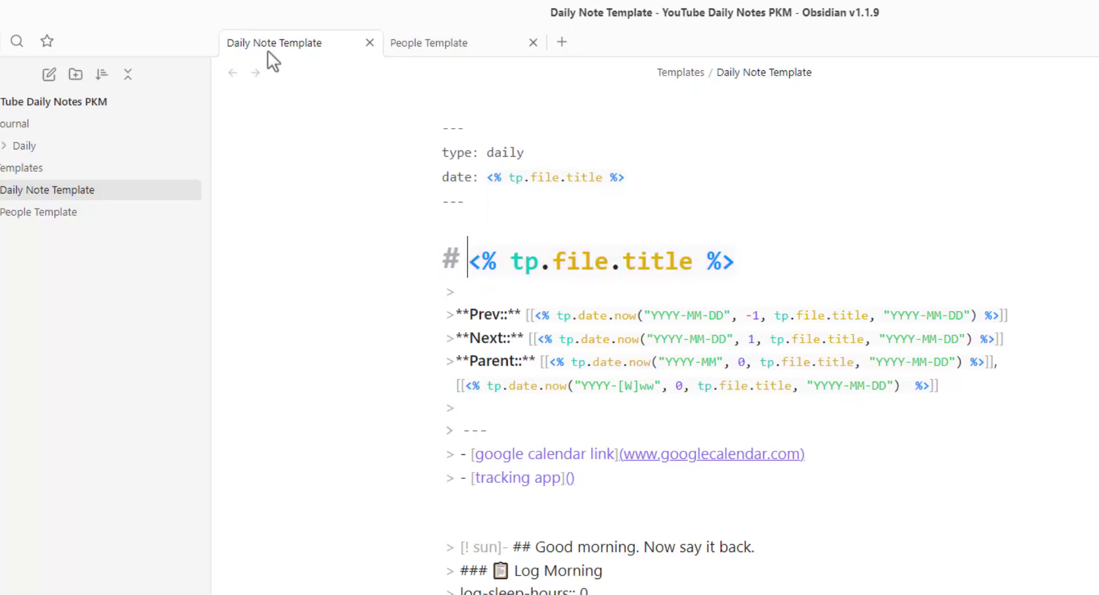
drag(744, 261, 511, 264)
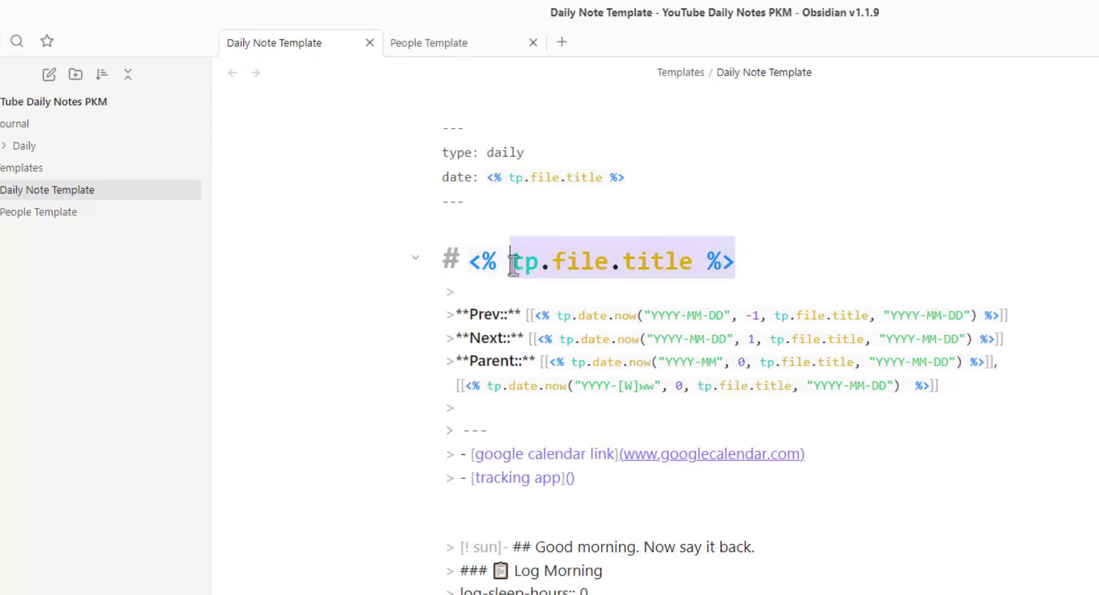
click(427, 280)
key(ctrl+Tab)
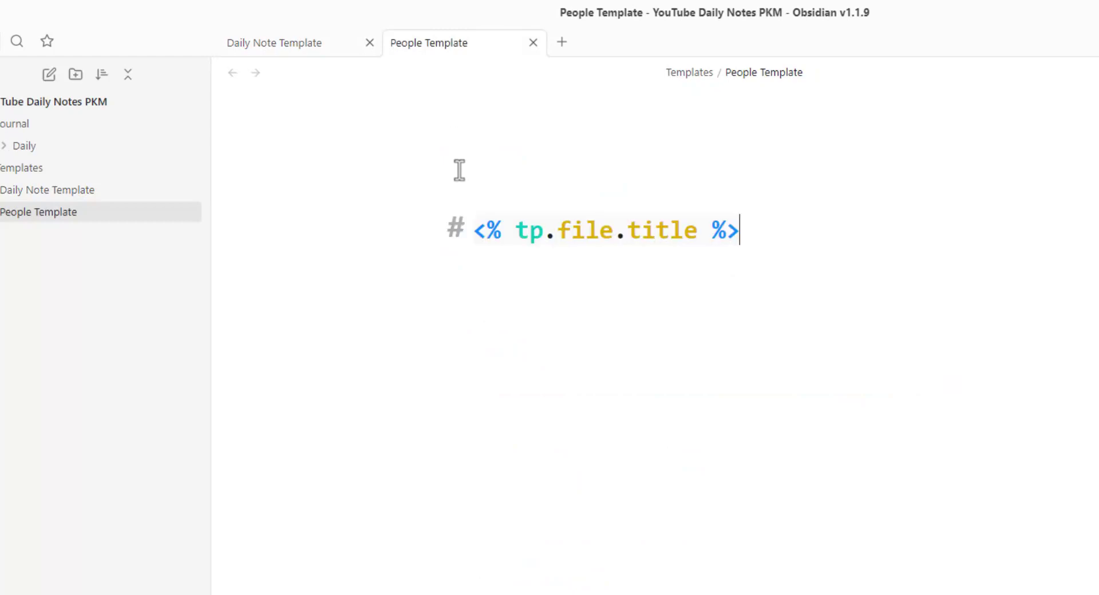
Add an empty front matter block delimited by two "---" lines above the title heading
click(486, 124)
text(---)
key(Return)
key(Return)
key(Return)
text(---)
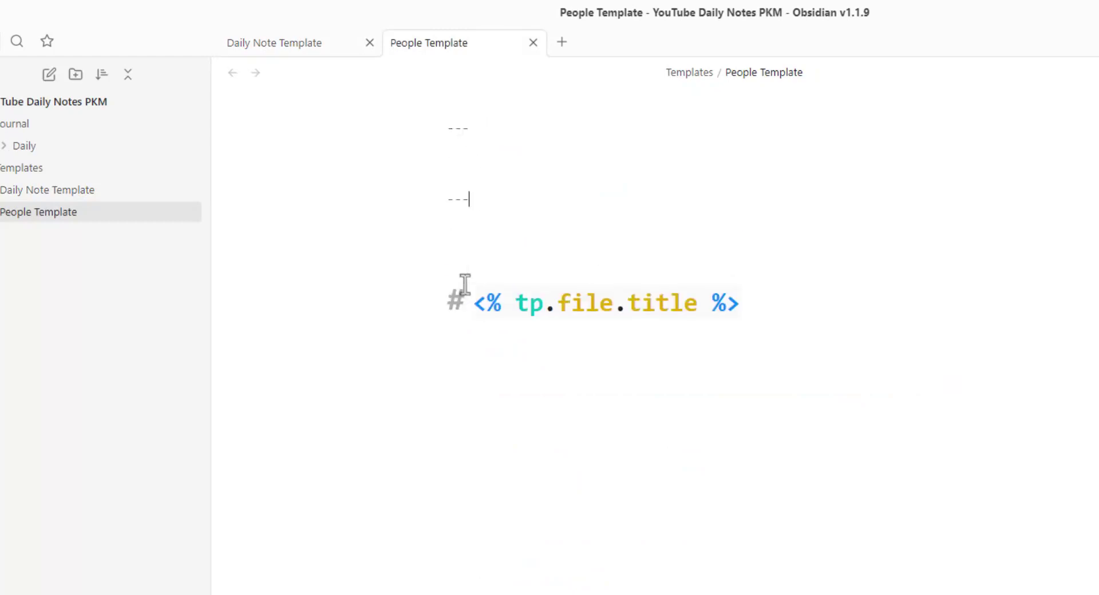
Fill the front matter with name <% tp.file.title %>, aliases, three Person type lists (Work/Company, Sport/Jiu-Jitsu, Family/sister), date-met, location and cover "linkedin profile picture link"
click(459, 153)
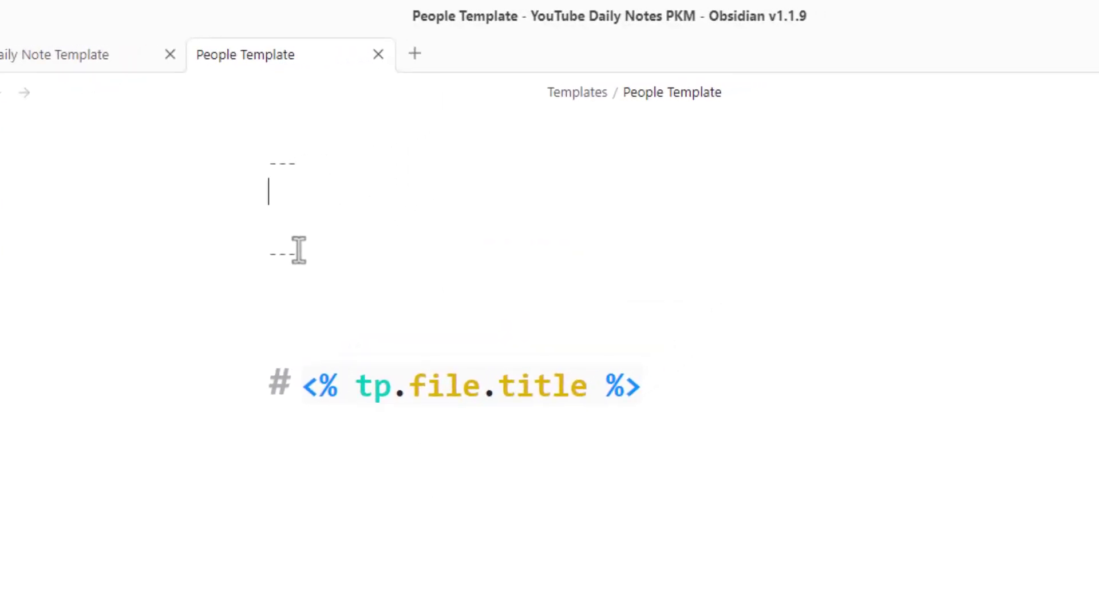
text(name: <% tp.file.title %> aliases: type: [Person, Work, Company] type: [Person, Sport, Jiu-Jitsu] type: [Person, Family, sister] date-met: location: cover: linkedin profile picture link)
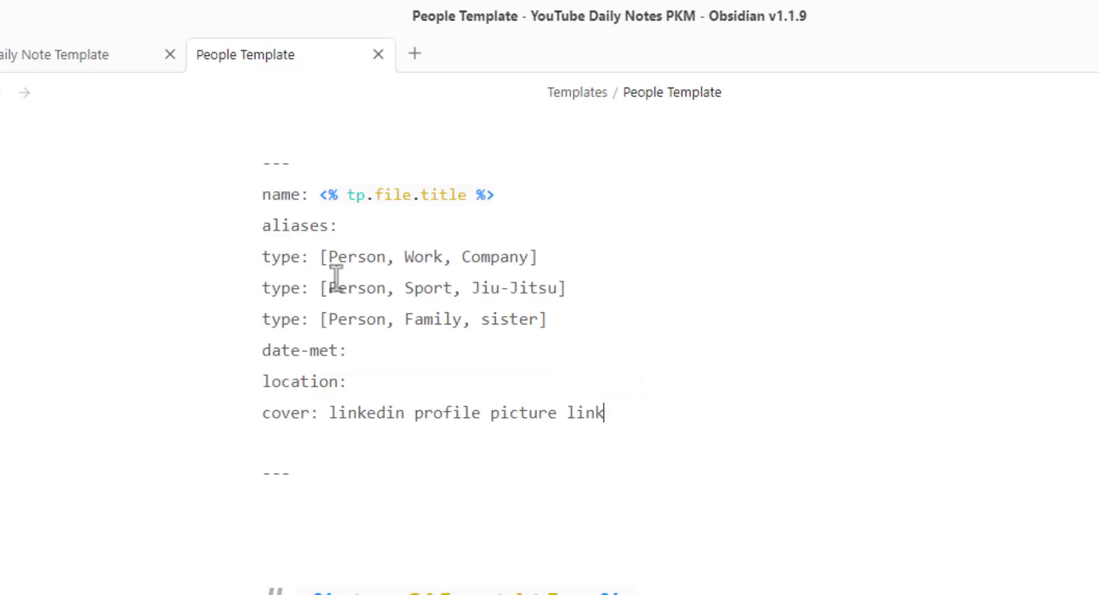
click(311, 444)
key(BackSpace)
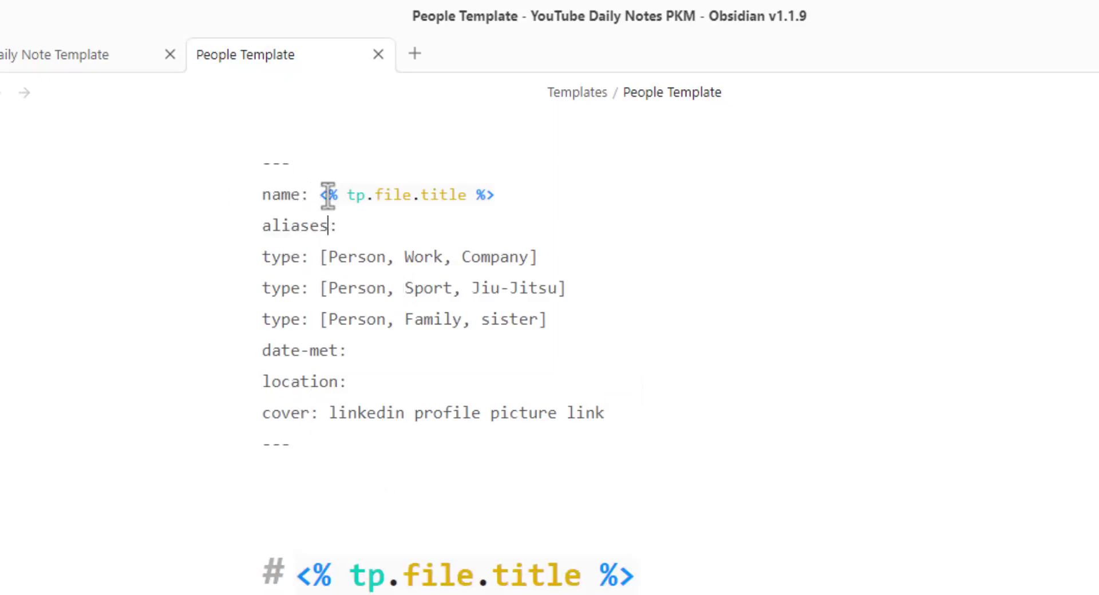
Examine the name value and the three example type lines in the front matter
drag(320, 194, 495, 193)
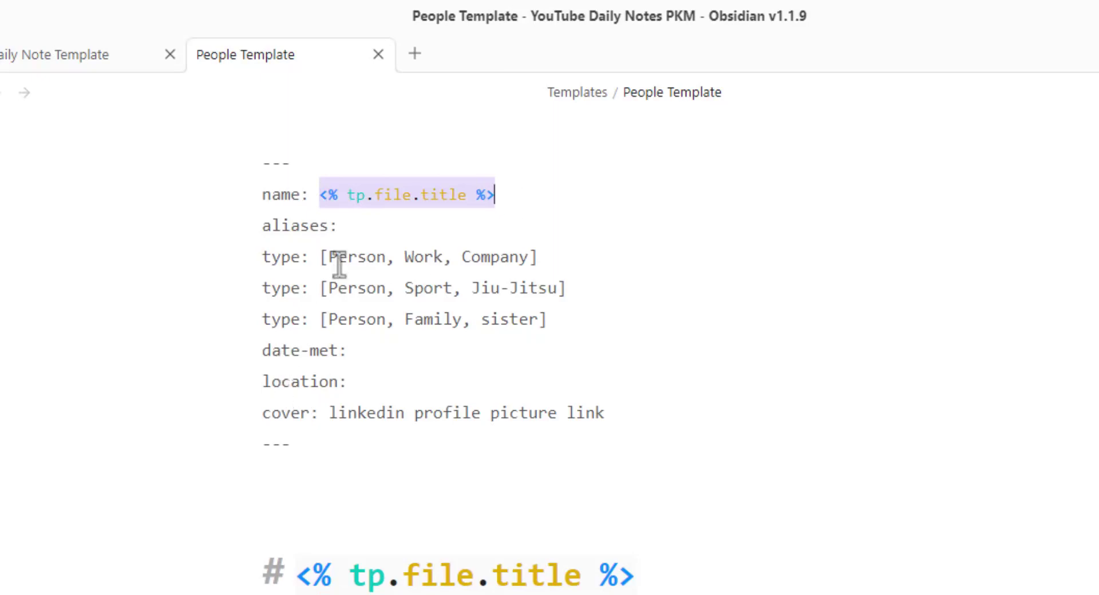
click(297, 260)
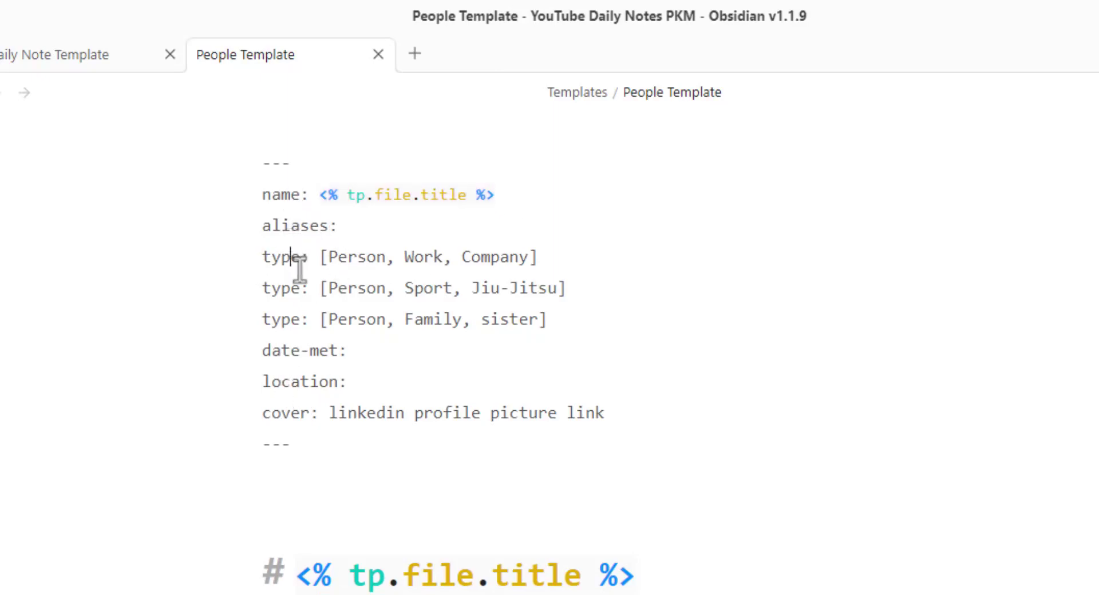
drag(320, 257, 404, 257)
click(508, 257)
double_click(269, 288)
click(566, 287)
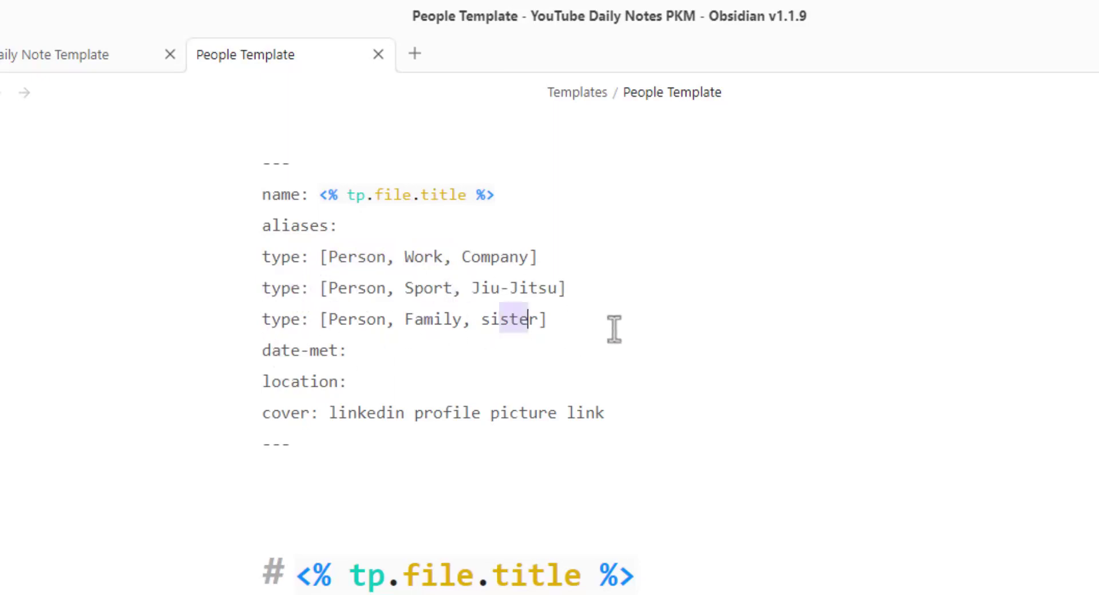
drag(611, 328, 545, 314)
drag(544, 252, 123, 257)
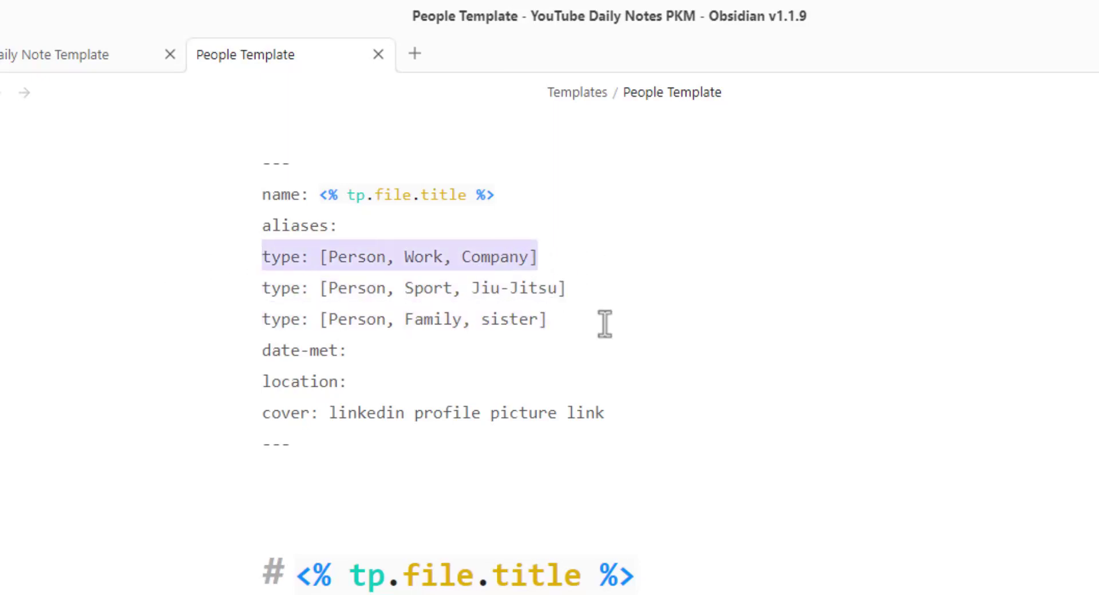
Try removing the Sport and Family type lines and replacing Company with Apple, and undo these edits
drag(601, 321, 211, 293)
key(BackSpace)
key(BackSpace)
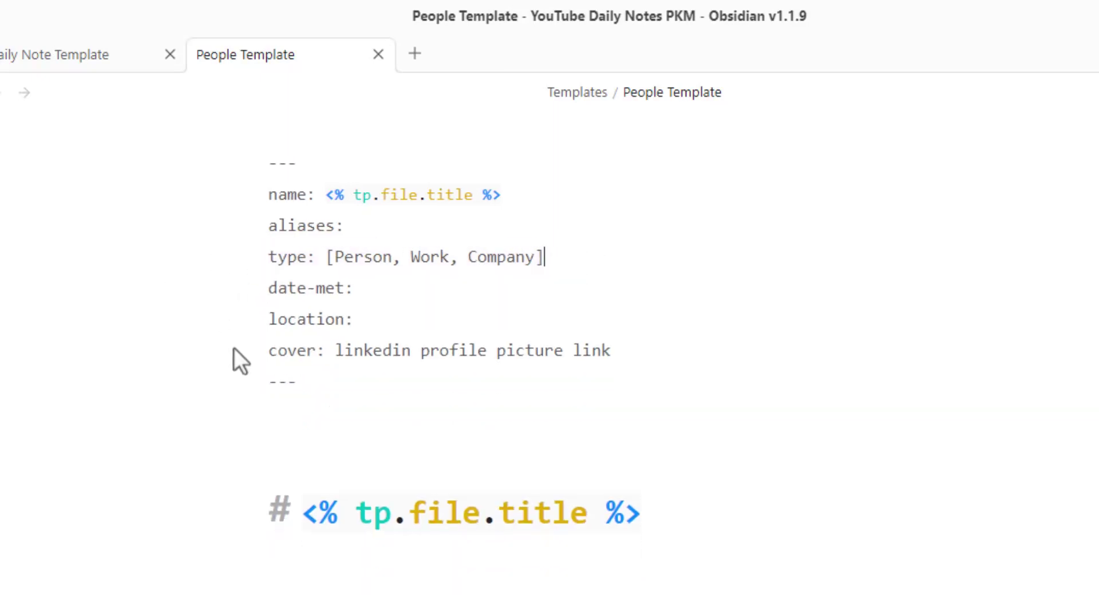
double_click(515, 256)
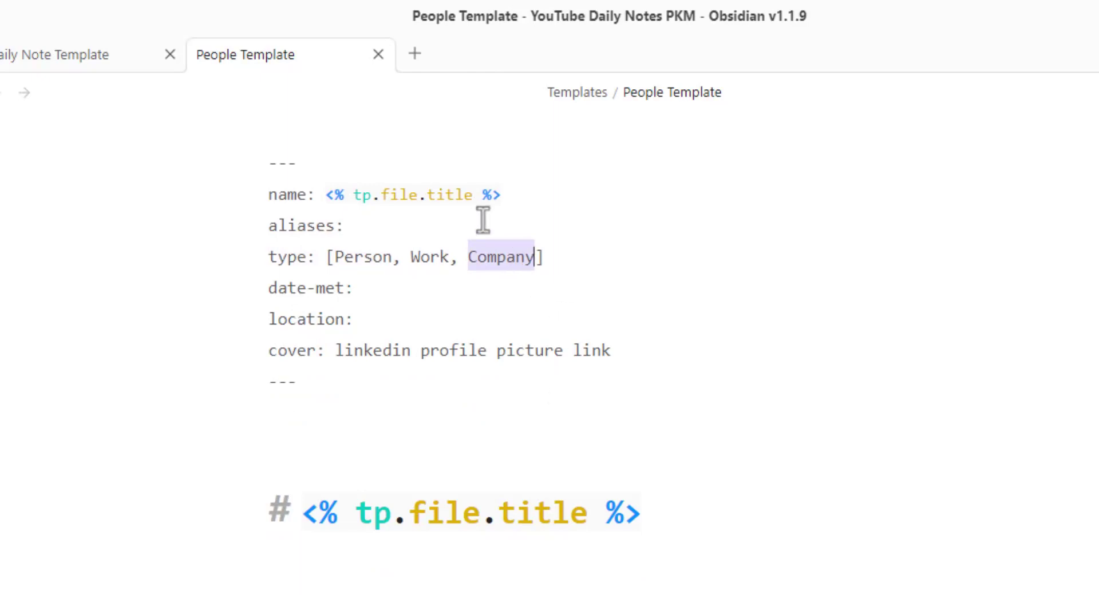
text(App)
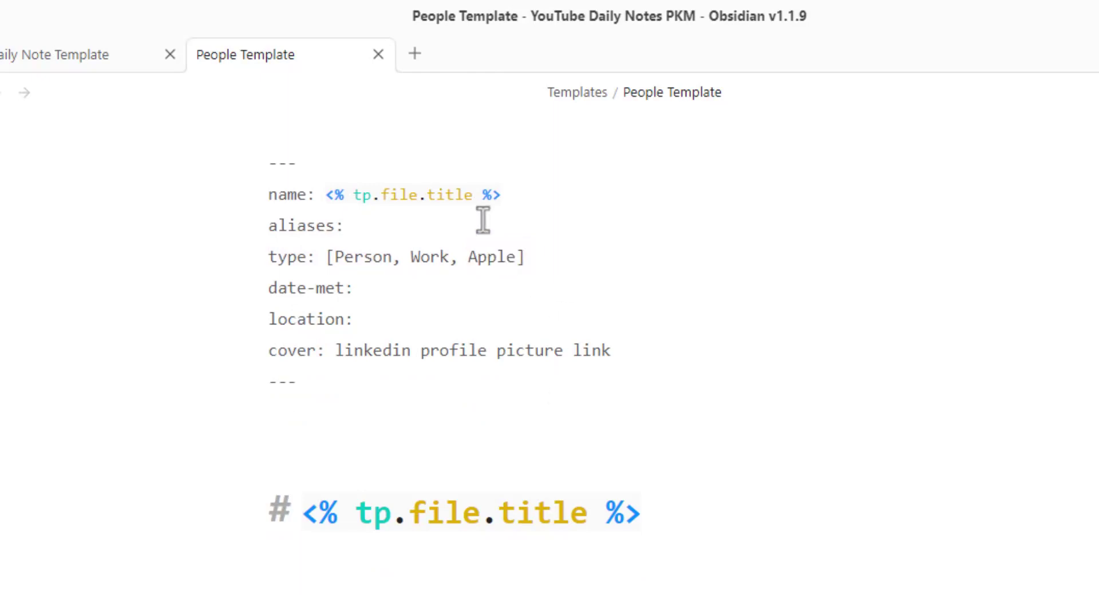
text(le)
key(ctrl+z)
key(Right)
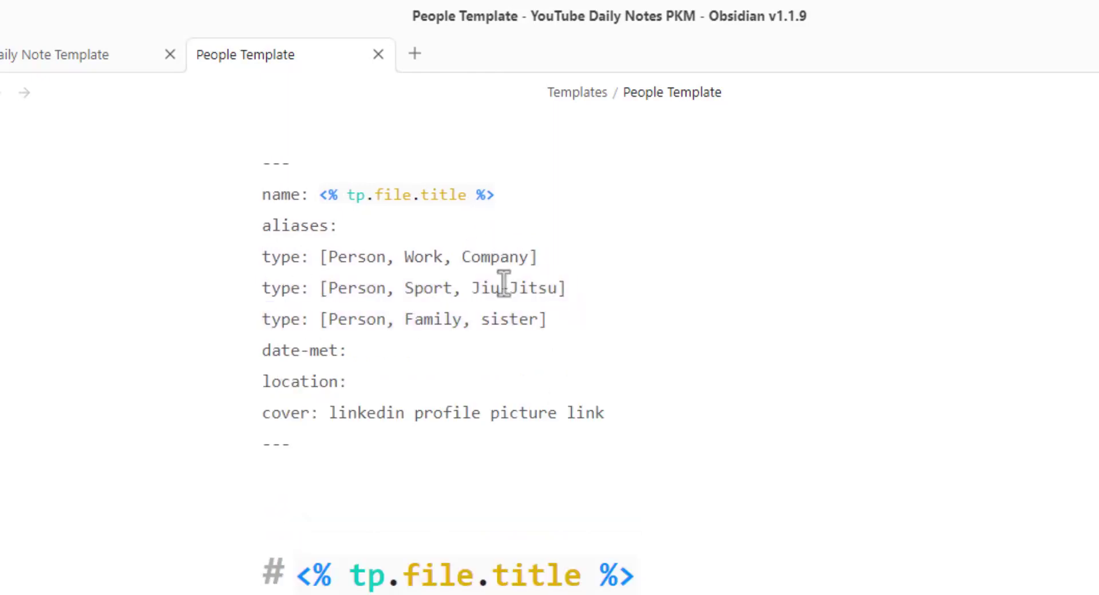
Review the alternative type lines and the date-met, location and cover fields in the front matter
drag(563, 285, 181, 264)
drag(584, 319, 62, 321)
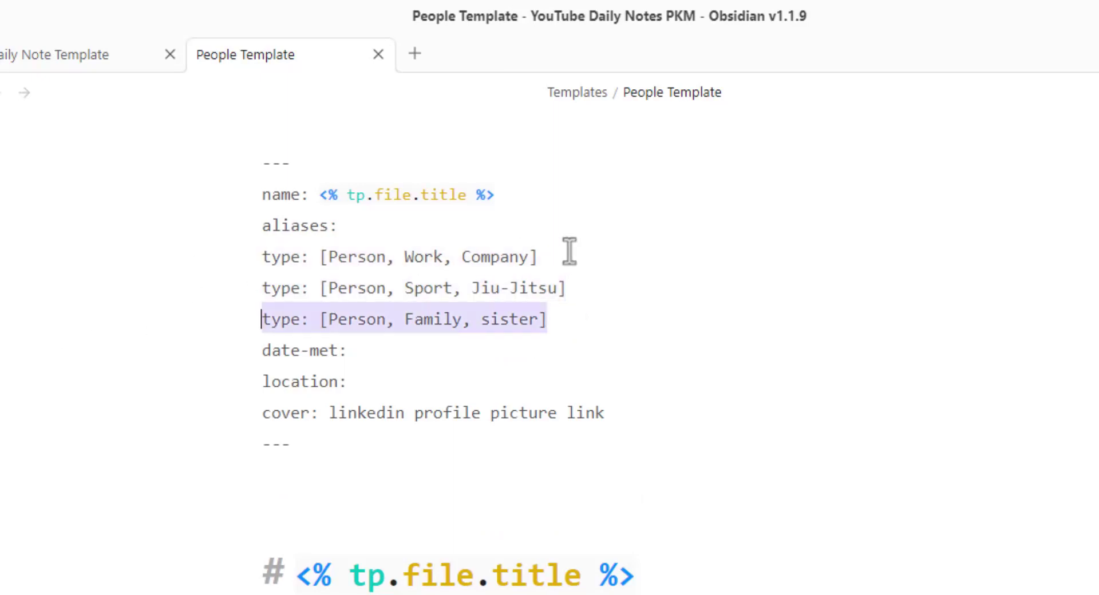
drag(569, 252, 262, 257)
click(422, 292)
double_click(509, 288)
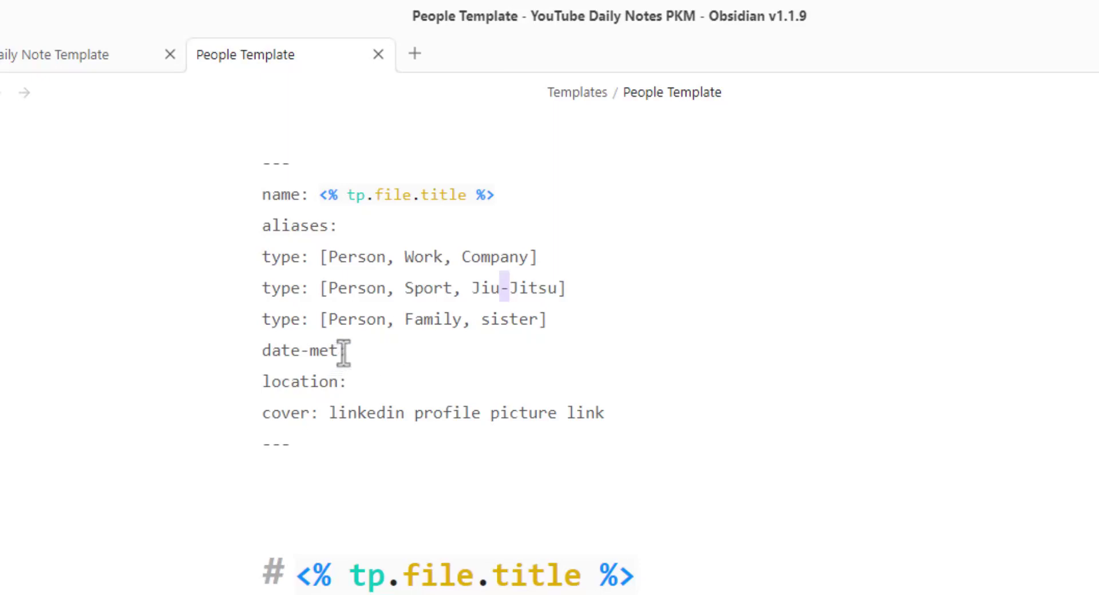
drag(343, 352, 246, 364)
drag(346, 381, 204, 387)
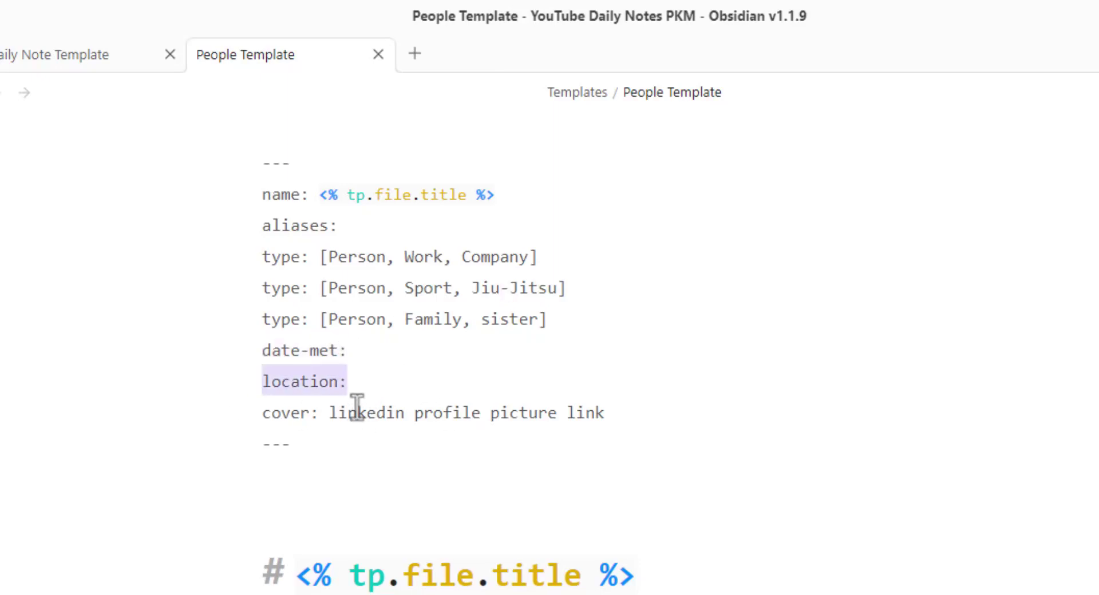
drag(329, 412, 718, 418)
click(330, 416)
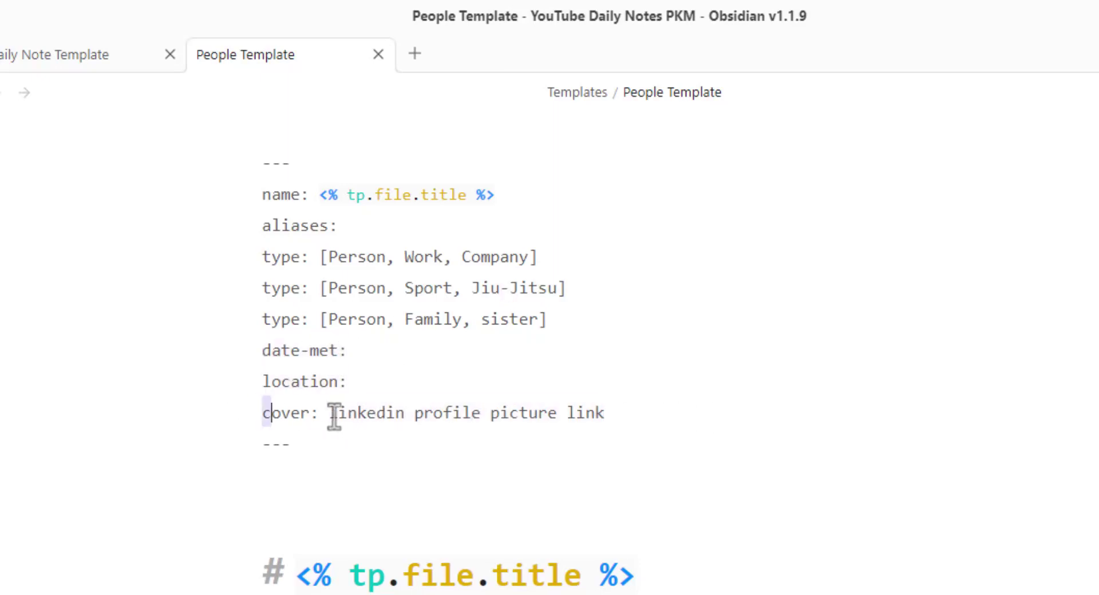
drag(330, 416, 626, 404)
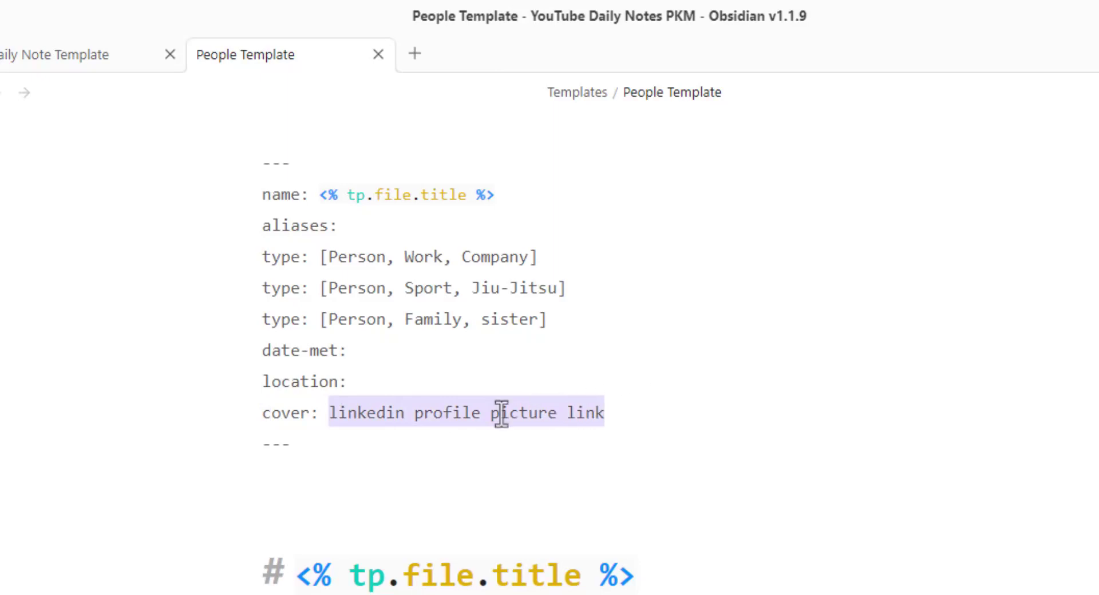
click(329, 415)
drag(329, 414, 696, 414)
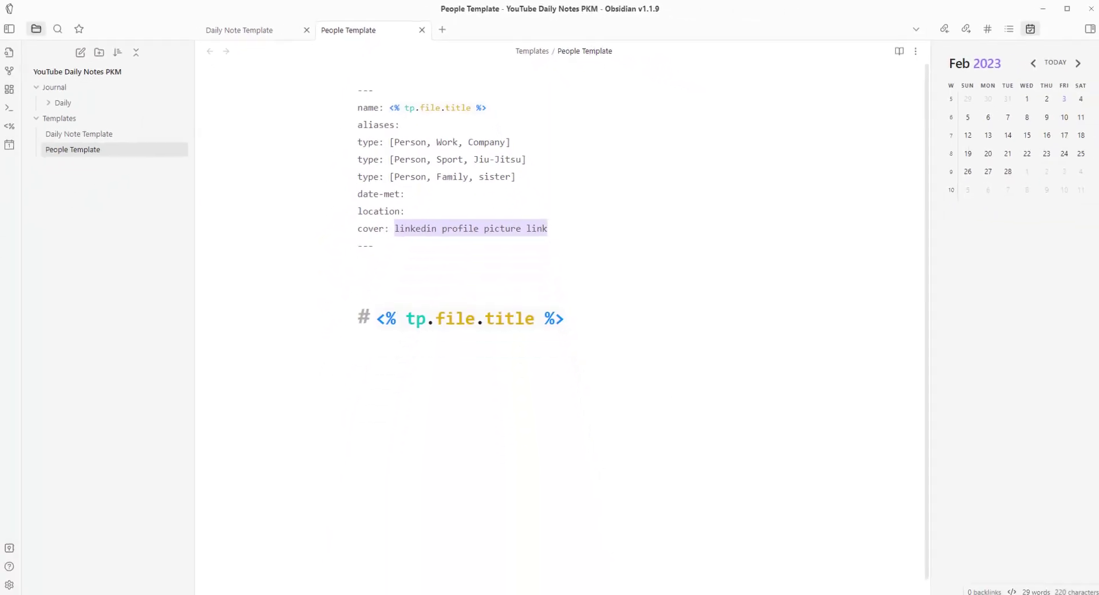
Insert a collapsible "[! ]-" callout below the front matter with a bold Links section containing a LinkedIn link and a bold Relationships section with a bullet
click(372, 259)
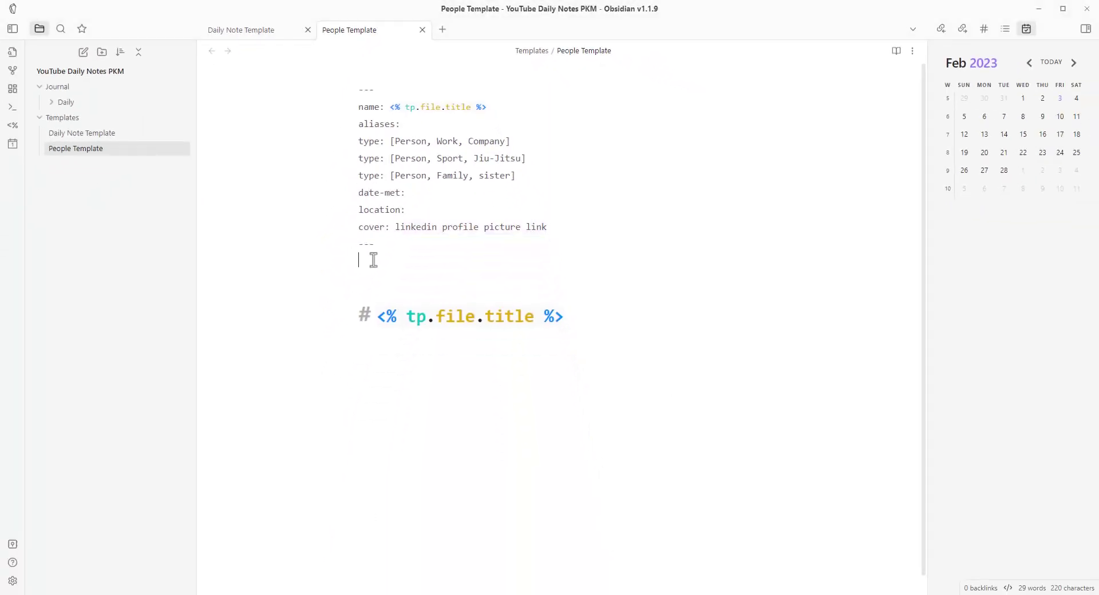
text(> [! ]- > **Links** > [(LinkedIn)]() > > **Relationships** > -)
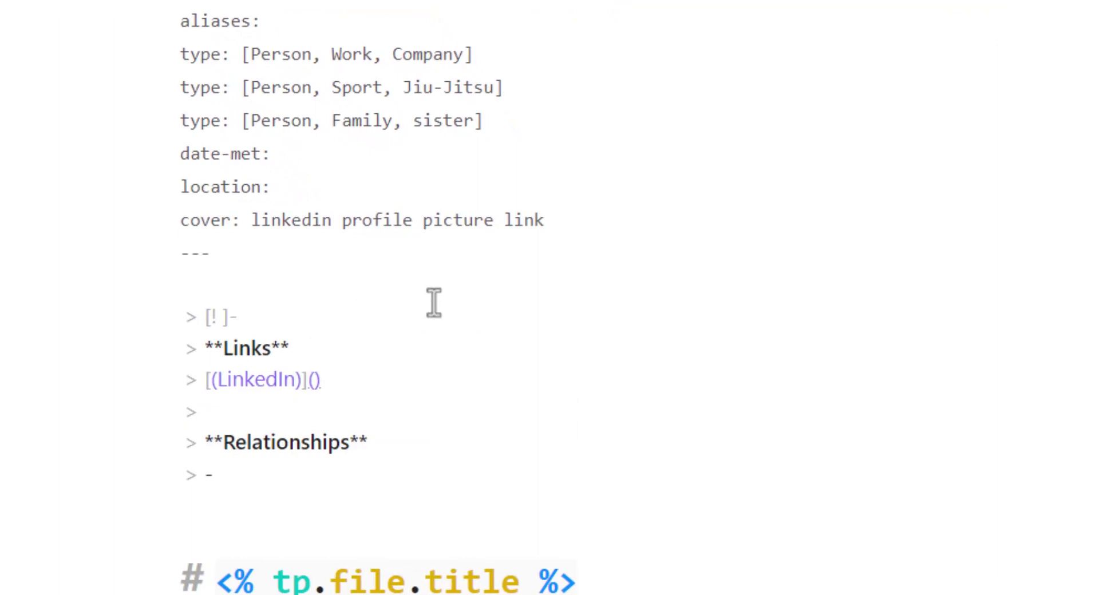
click(316, 382)
click(221, 409)
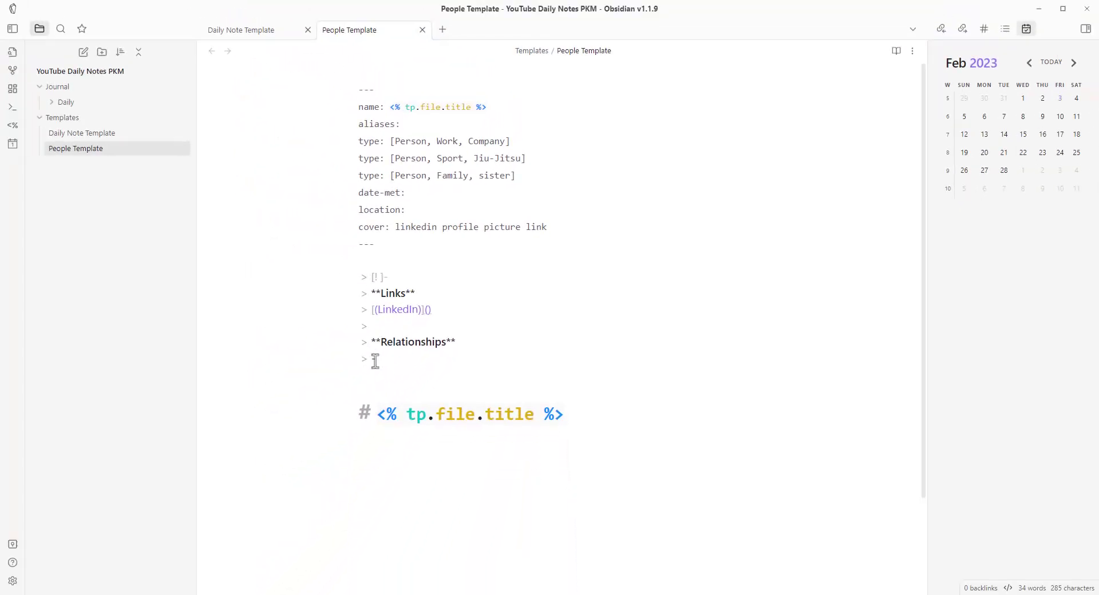
drag(411, 363, 354, 361)
click(517, 358)
Preview the People Template in reading view, expand the callout, and return to editing
key(ctrl+e)
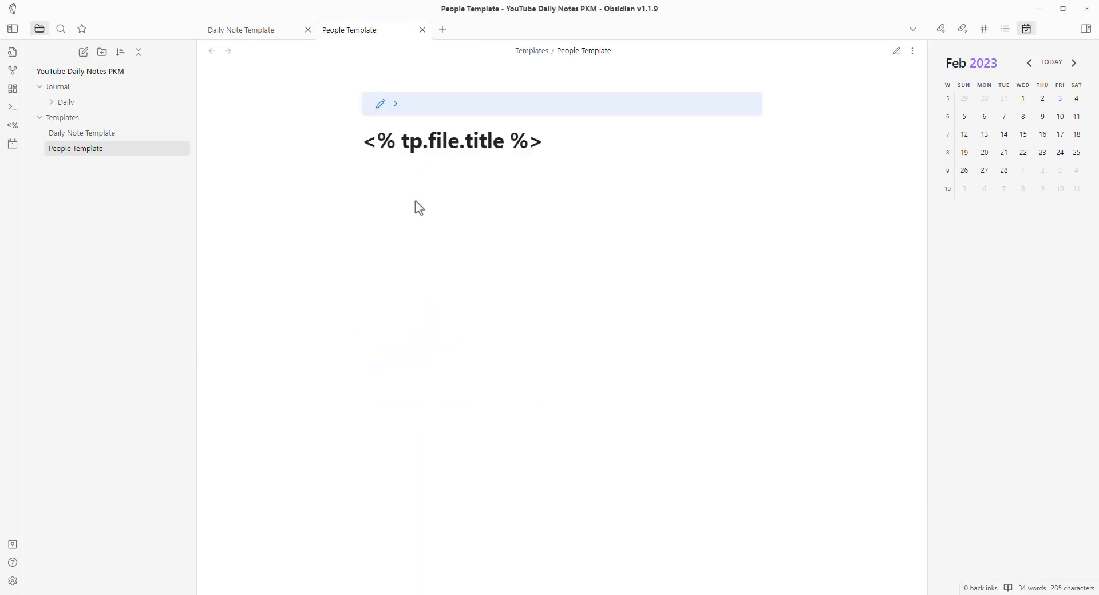
key(ctrl+e)
key(ctrl+e)
key(ctrl+e)
key(ctrl+e)
click(396, 105)
key(ctrl+e)
Move the Links and Relationships callout below the title heading and check it in reading view
drag(461, 350, 353, 282)
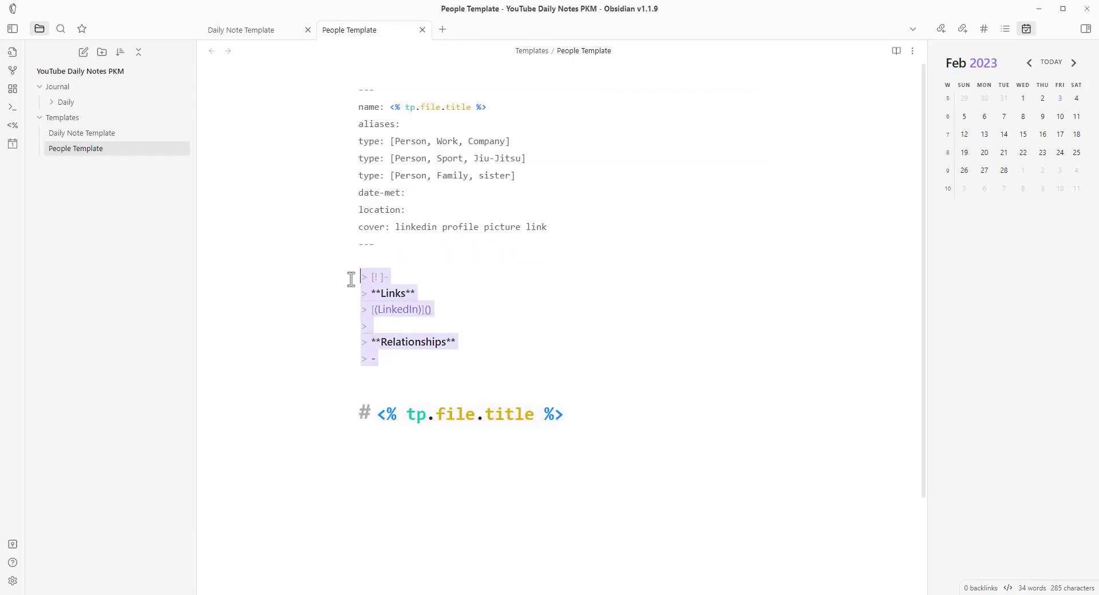
key(BackSpace)
key(BackSpace)
key(BackSpace)
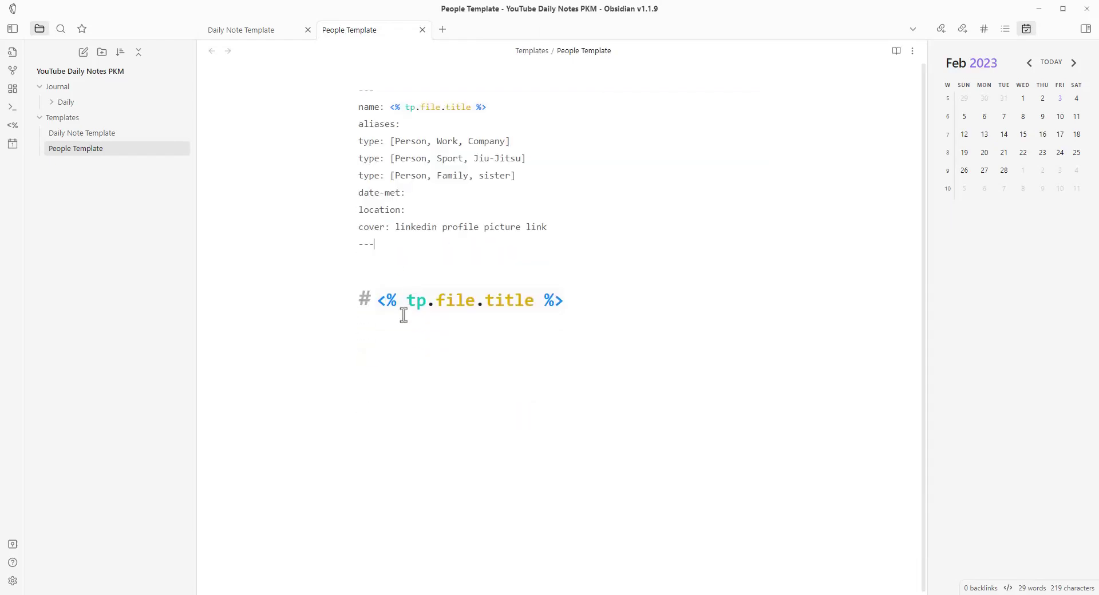
click(395, 334)
key(ctrl+v)
key(ctrl+e)
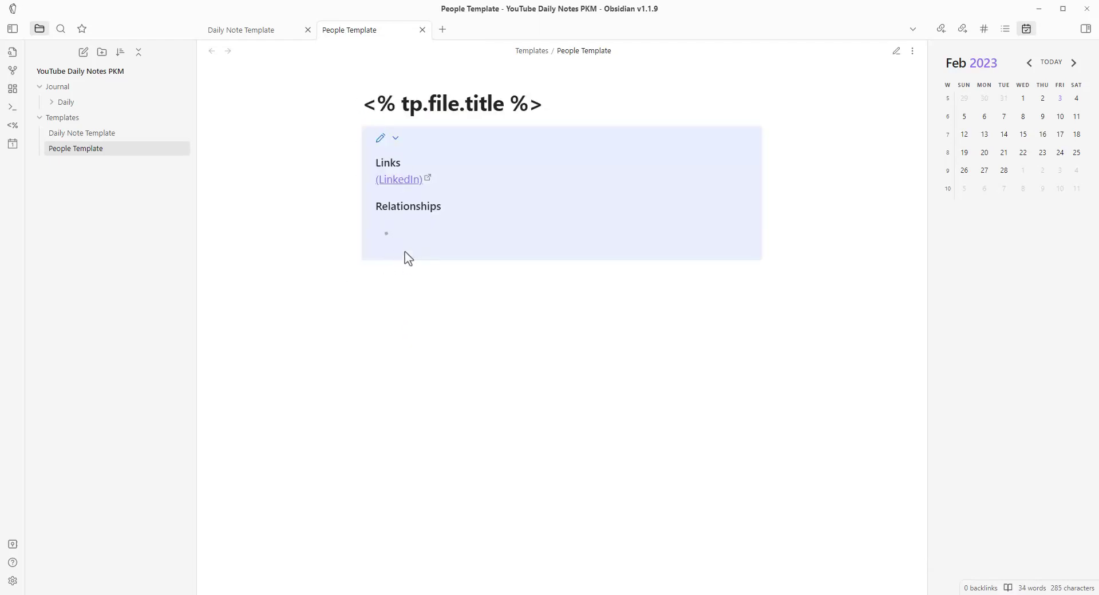
key(ctrl+e)
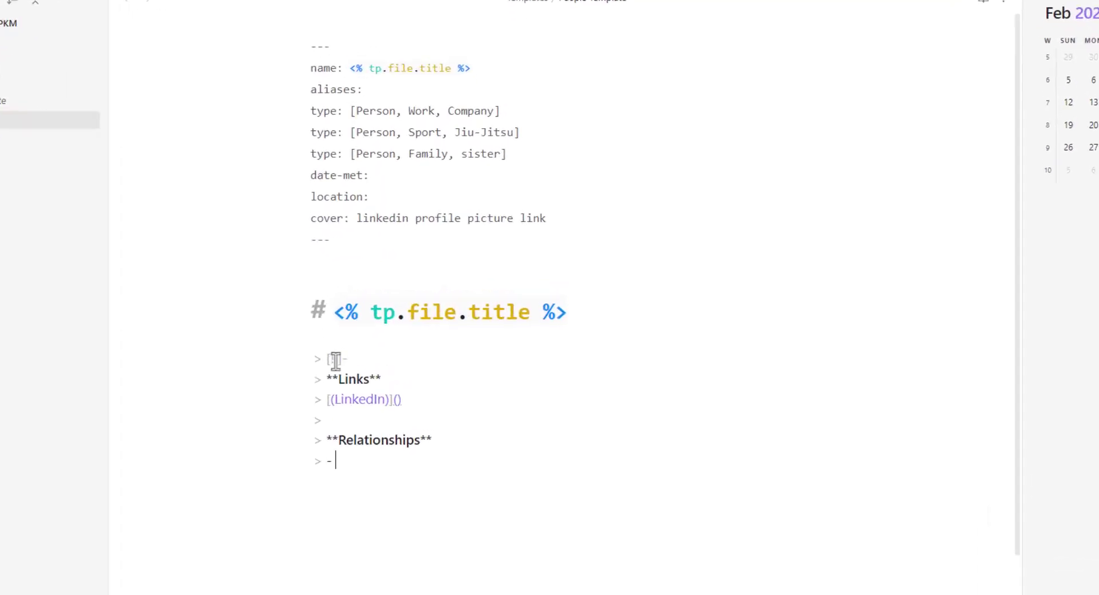
Remove the "[! ]-" callout marker above the Links section and check the plain quote block in reading view
key(ctrl+e)
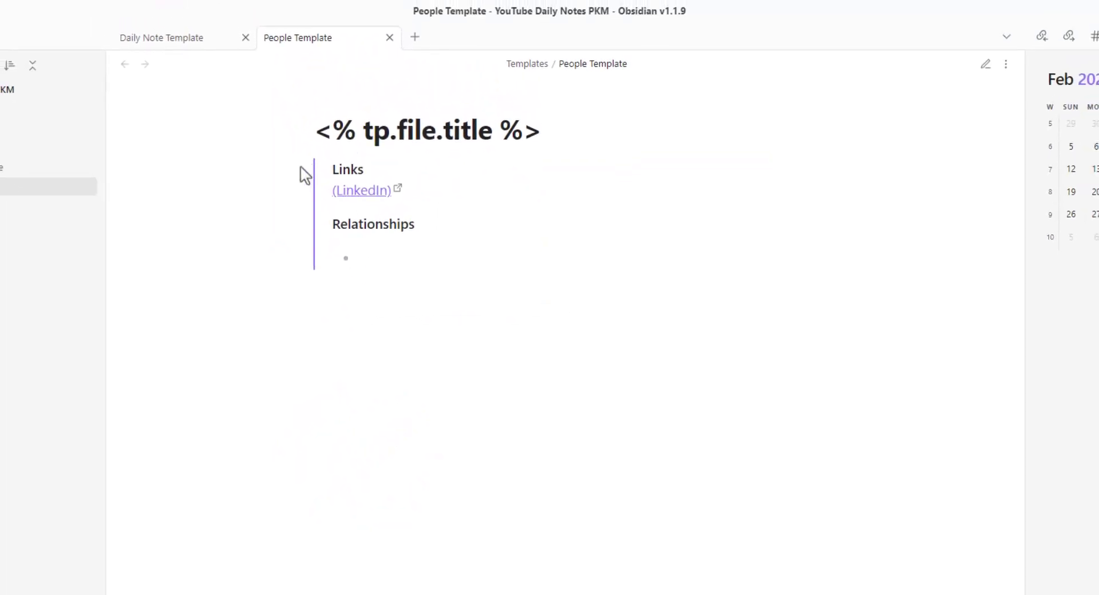
key(ctrl+e)
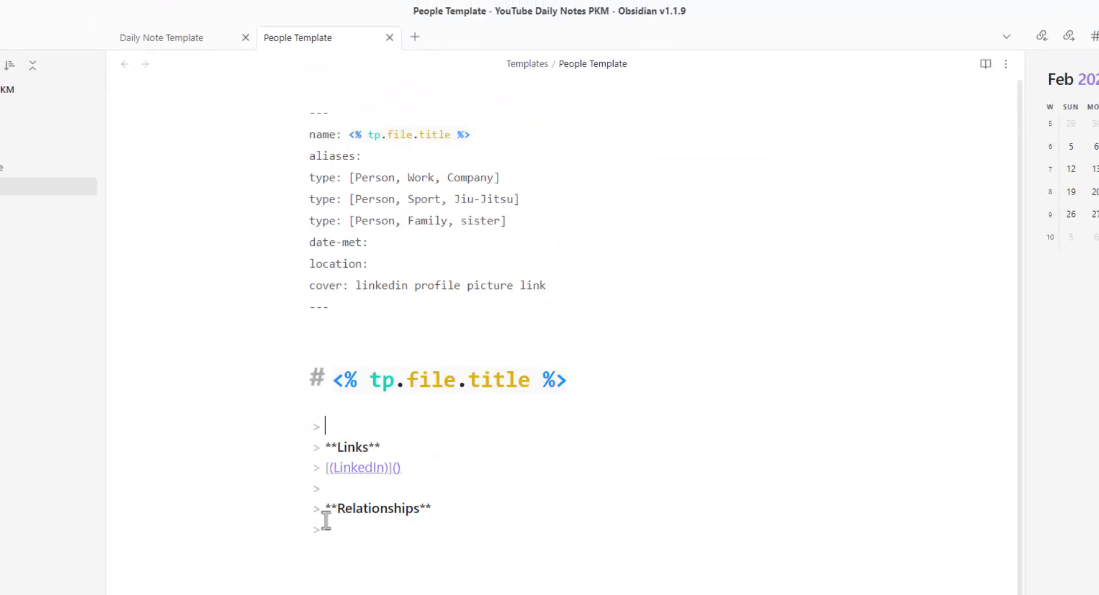
Add the quoted inline expression >`="![LinkedinCover|250](" + this.cover + ")"` below the Relationships bullet
scroll(349, 469, down, 2)
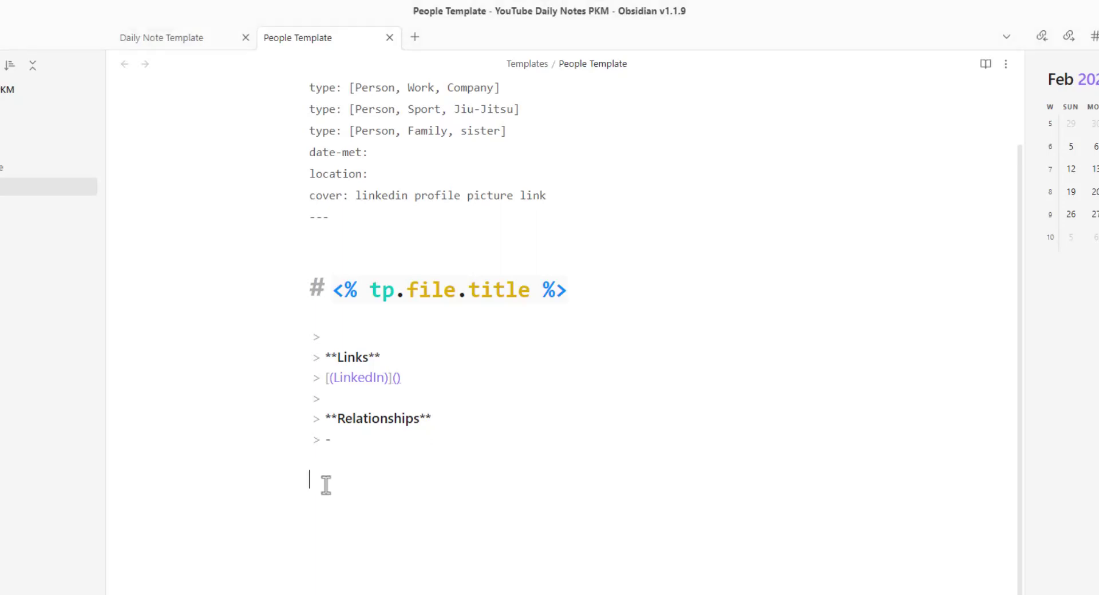
text(>`="![LinkedinCover|250](" + this.cover + ")"`)
key(shift+Home)
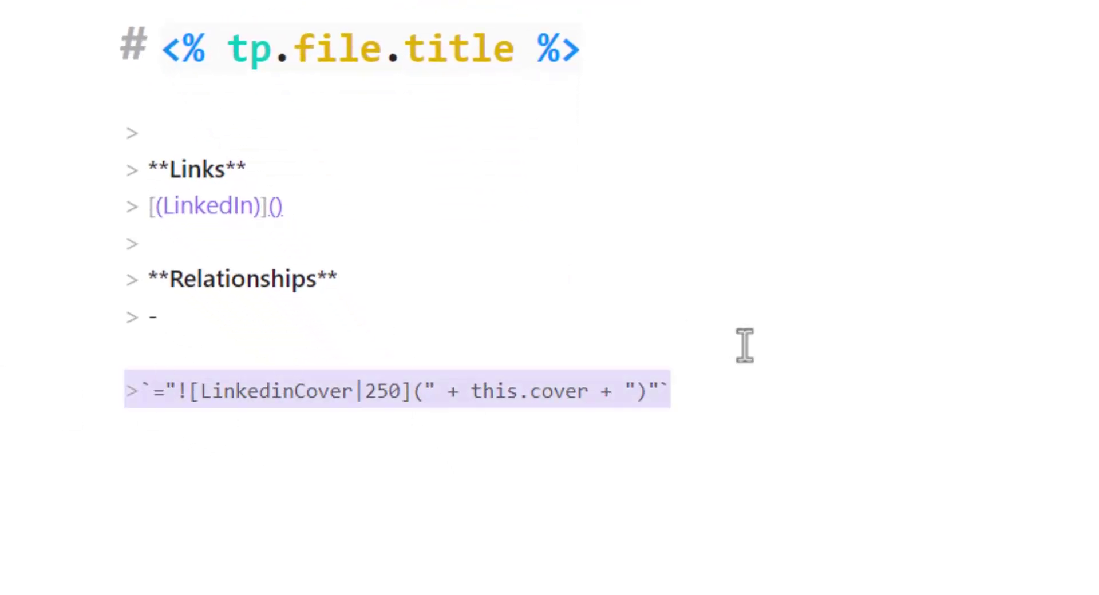
Review the parts of the LinkedinCover expression and the cover field in the front matter that this.cover refers to
click(431, 417)
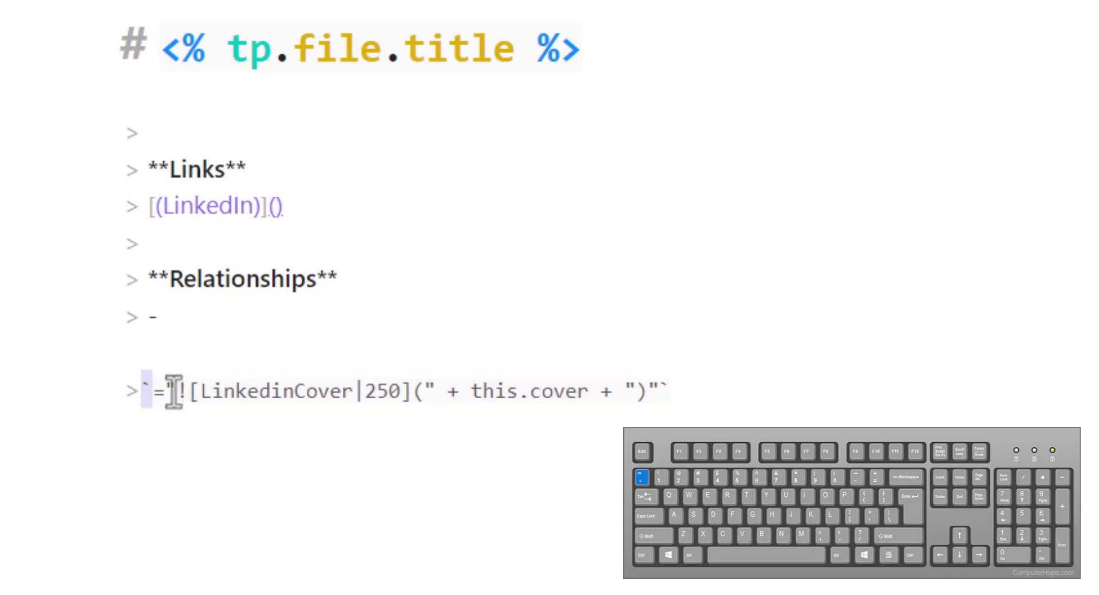
drag(177, 391, 689, 395)
click(604, 417)
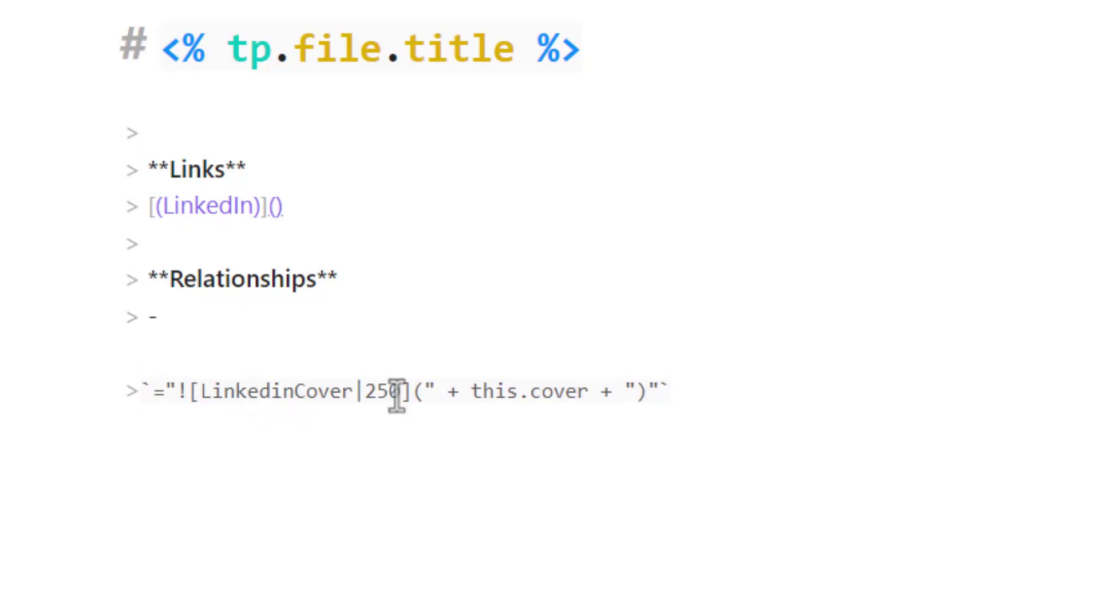
drag(354, 393, 592, 395)
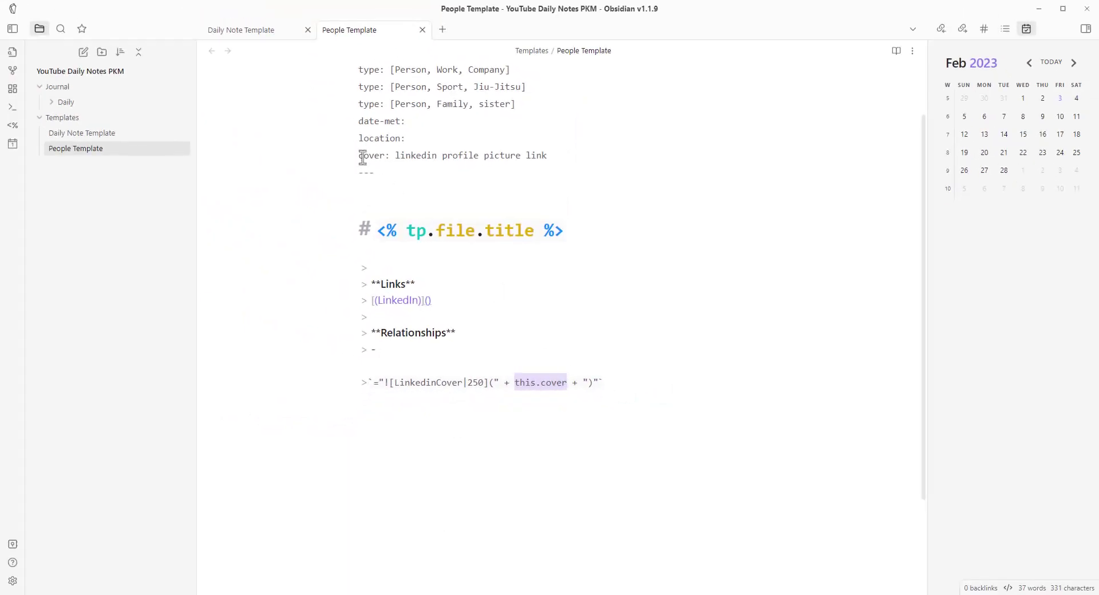
double_click(359, 154)
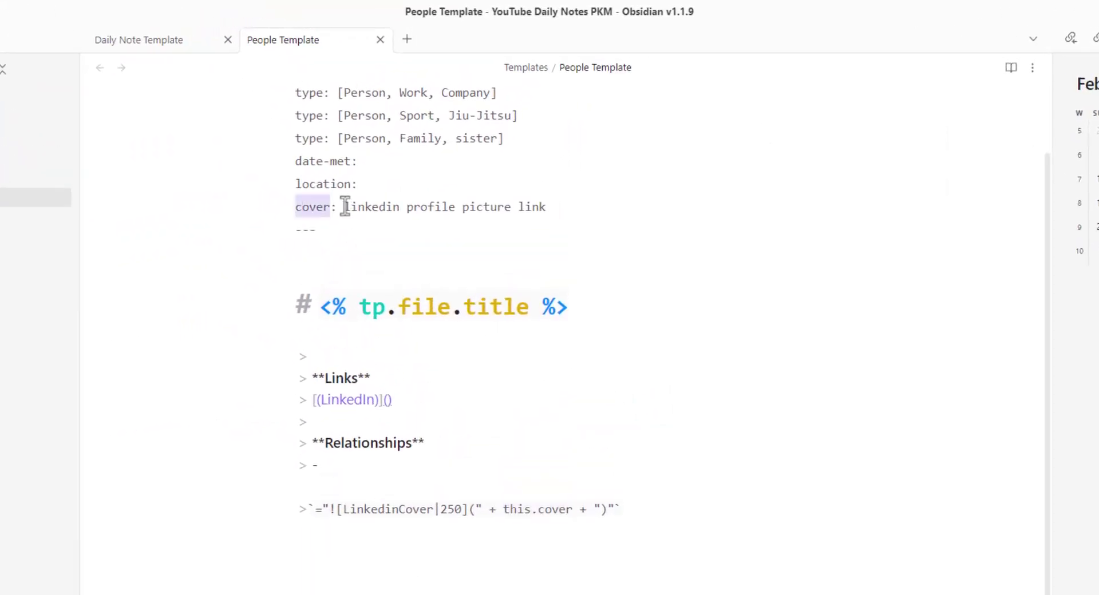
drag(396, 155, 637, 150)
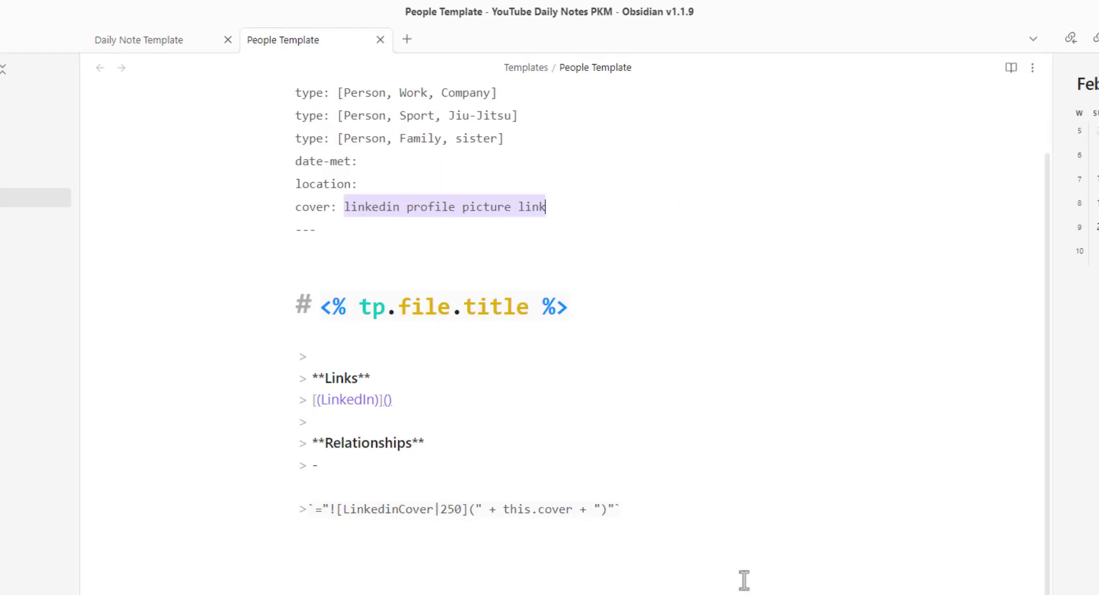
Insert a dataview TABLE query below the cover line listing log Details that contain this.file.name, grouped by file.link as Source, sorted by rows.file.day desc
click(652, 546)
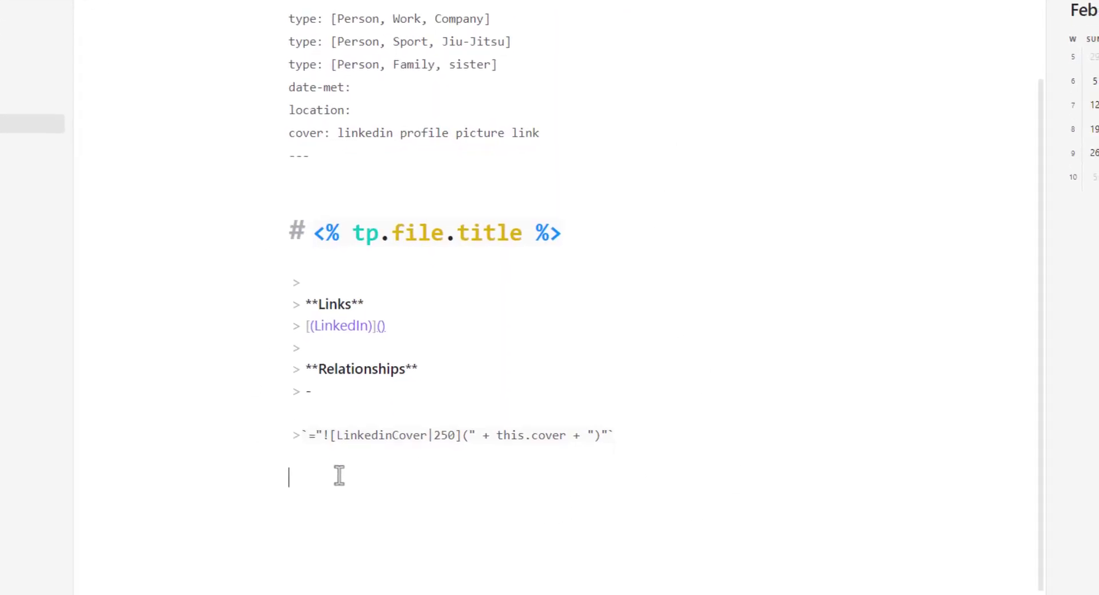
text(```dataview TABLE rows.Details as "Details" Where contains(log, this.file.name) FLATTEN log as Details WHERE contains(Details, this.file.name) GROUP BY file.link as Source SORT rows.file.day desc ```)
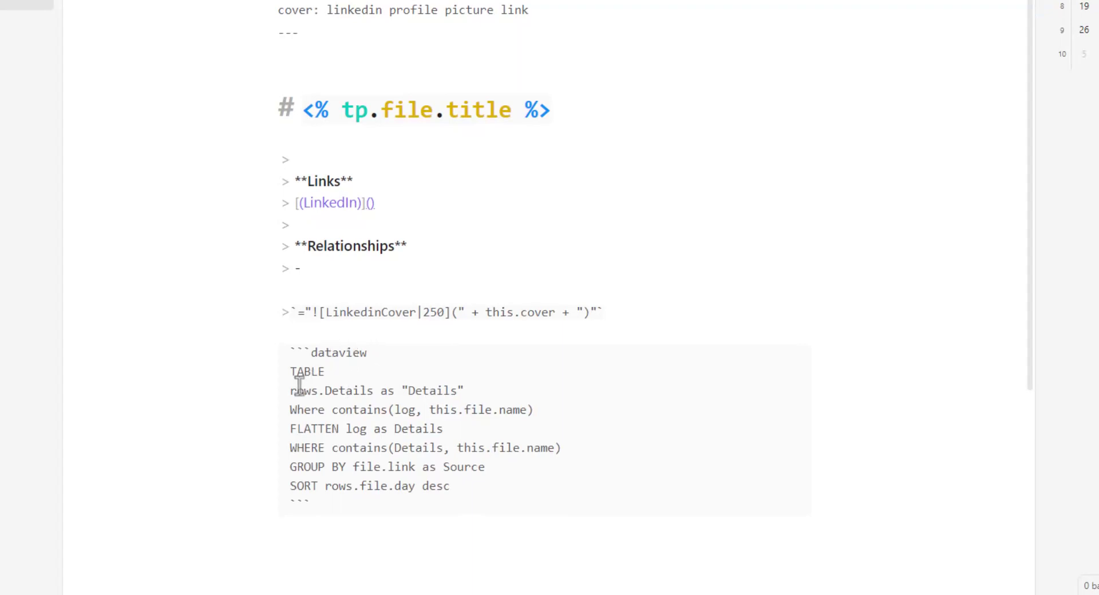
Review the dataview query line by line, from the Details column and its filters to the grouping and sorting
drag(295, 367, 376, 391)
double_click(412, 391)
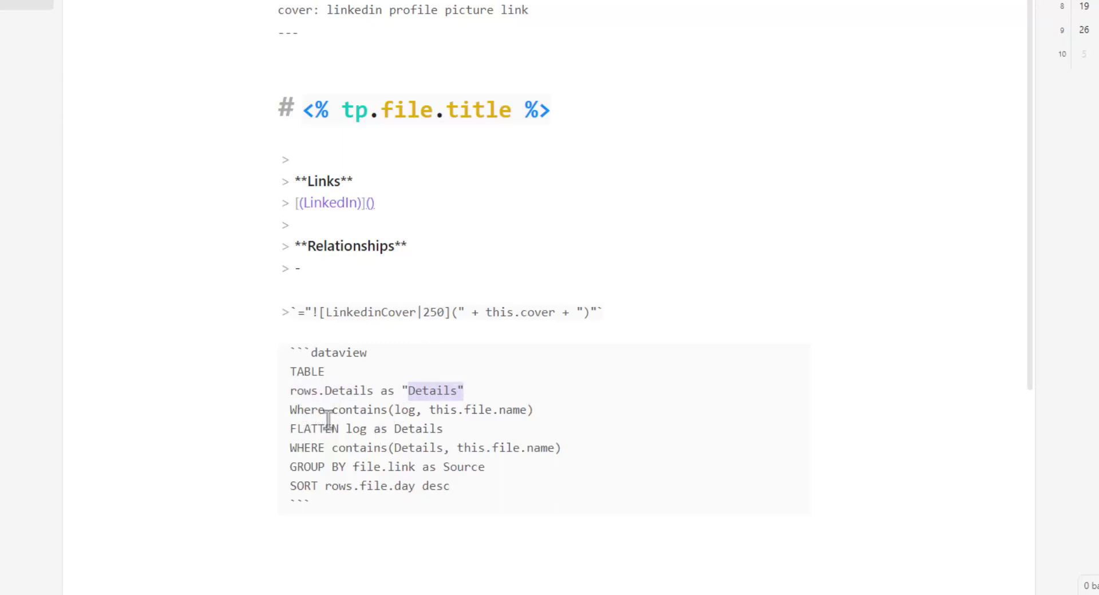
drag(436, 410, 548, 405)
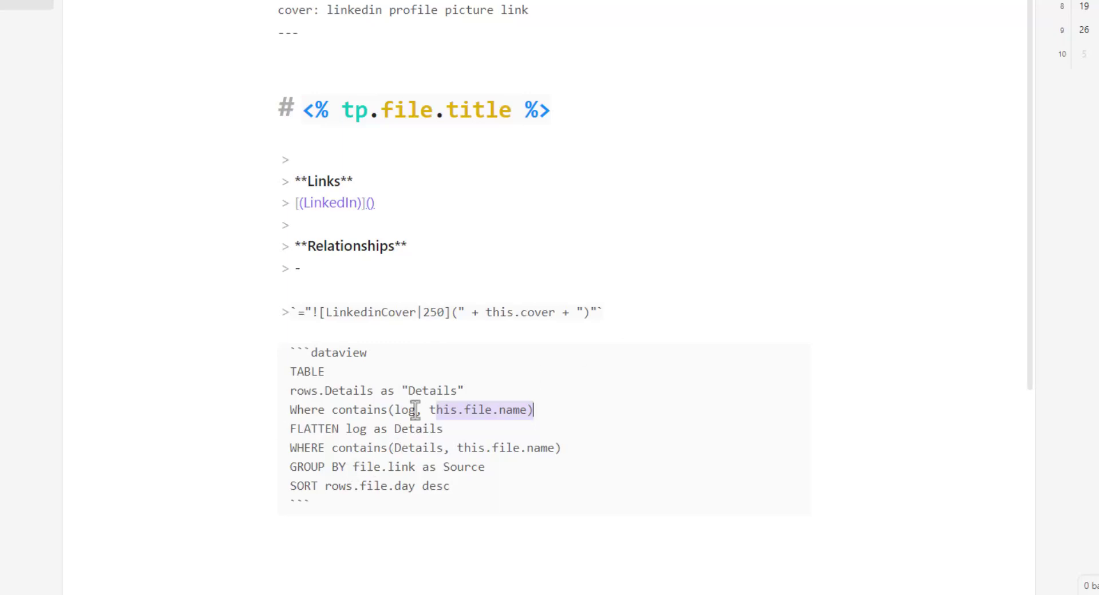
drag(396, 410, 417, 408)
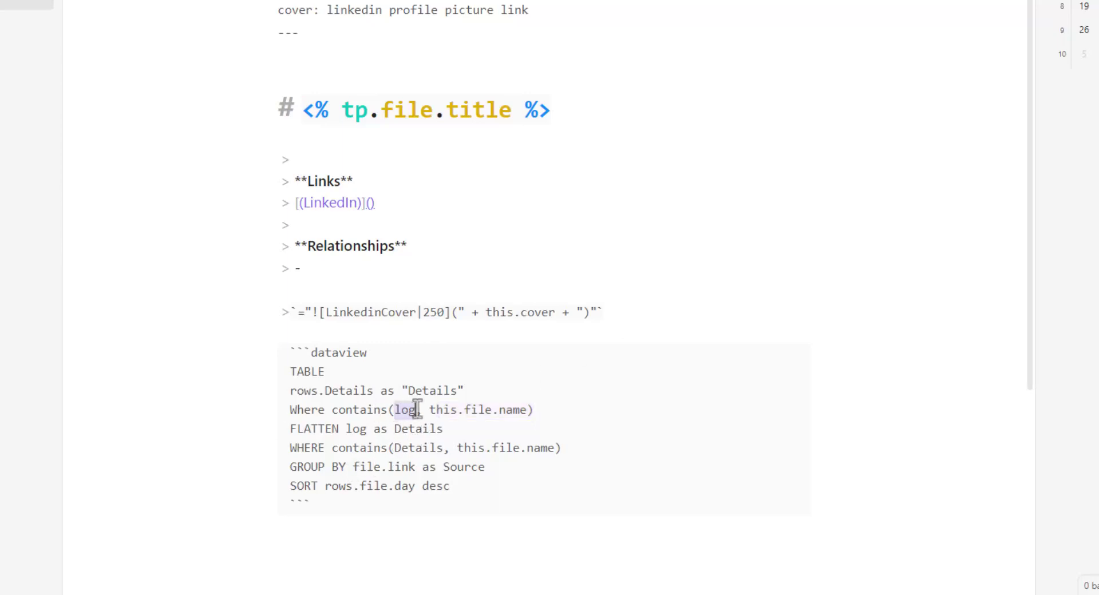
drag(317, 428, 443, 429)
drag(311, 448, 416, 449)
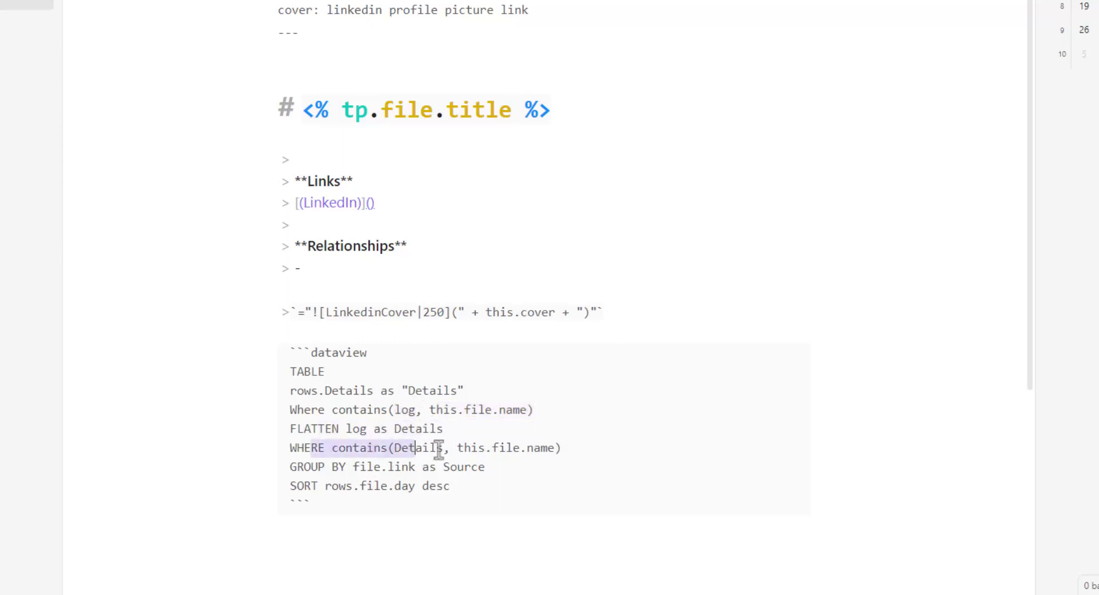
drag(311, 467, 469, 469)
drag(318, 487, 415, 487)
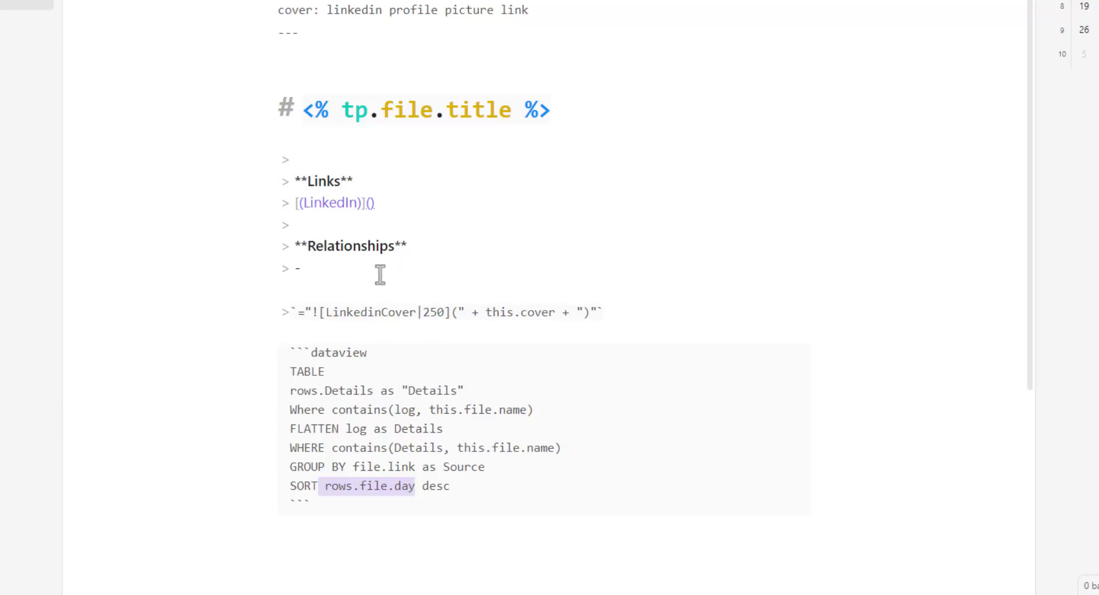
click(334, 147)
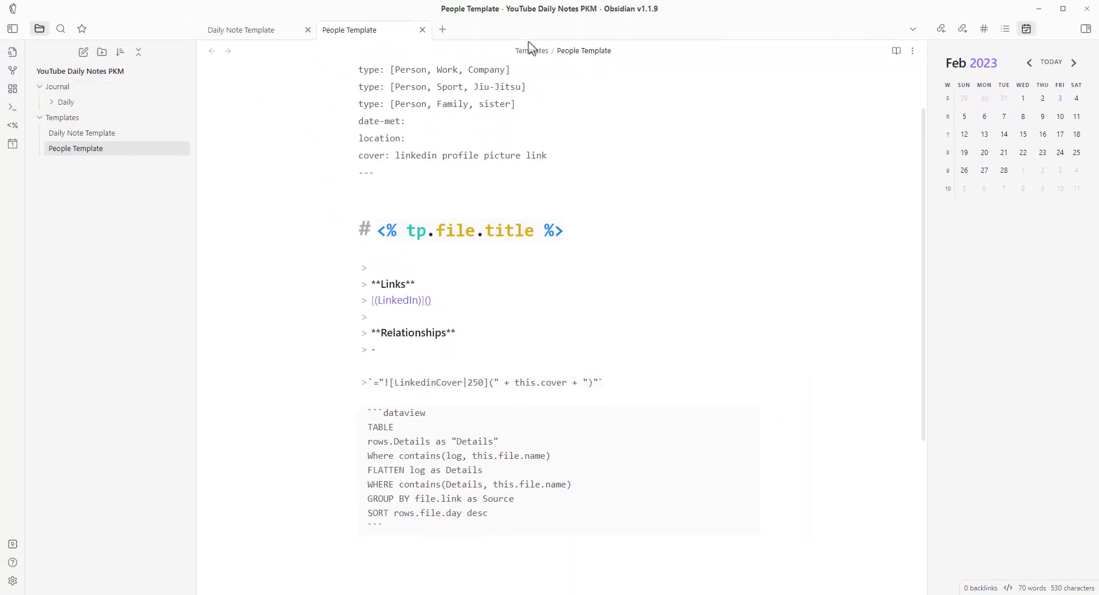
Expand the Daily folder and create the 2023-02-03 daily note from the calendar, looking over its contents
click(51, 102)
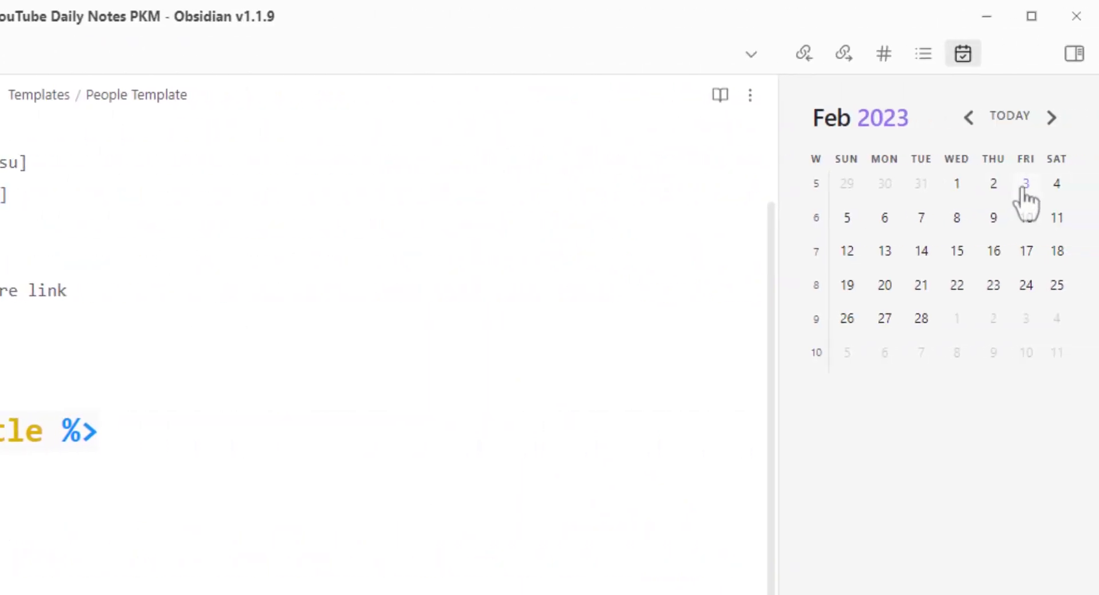
click(1022, 190)
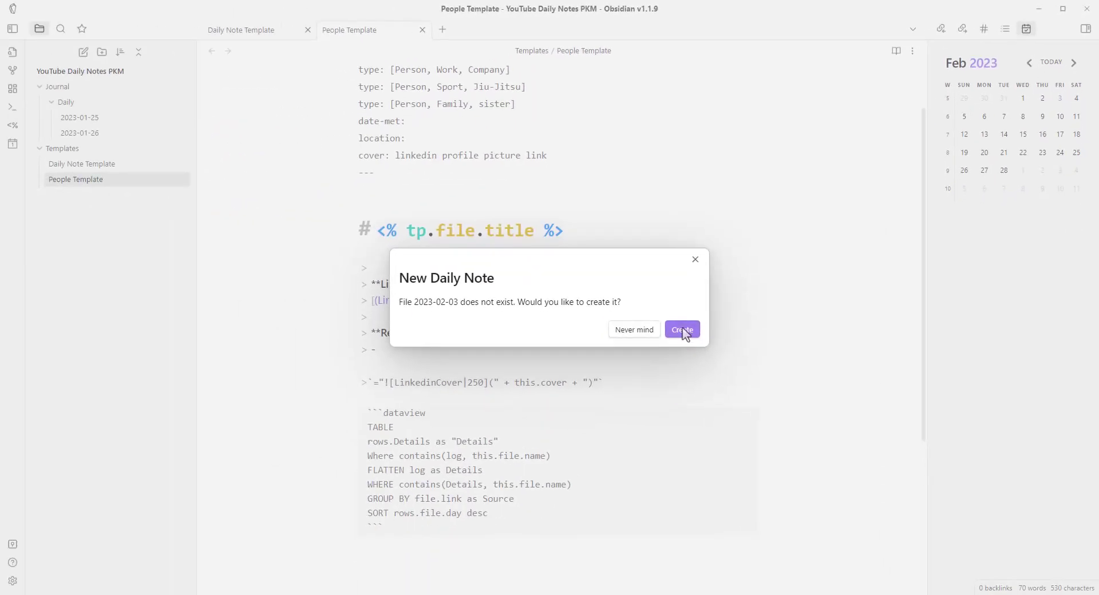
click(686, 333)
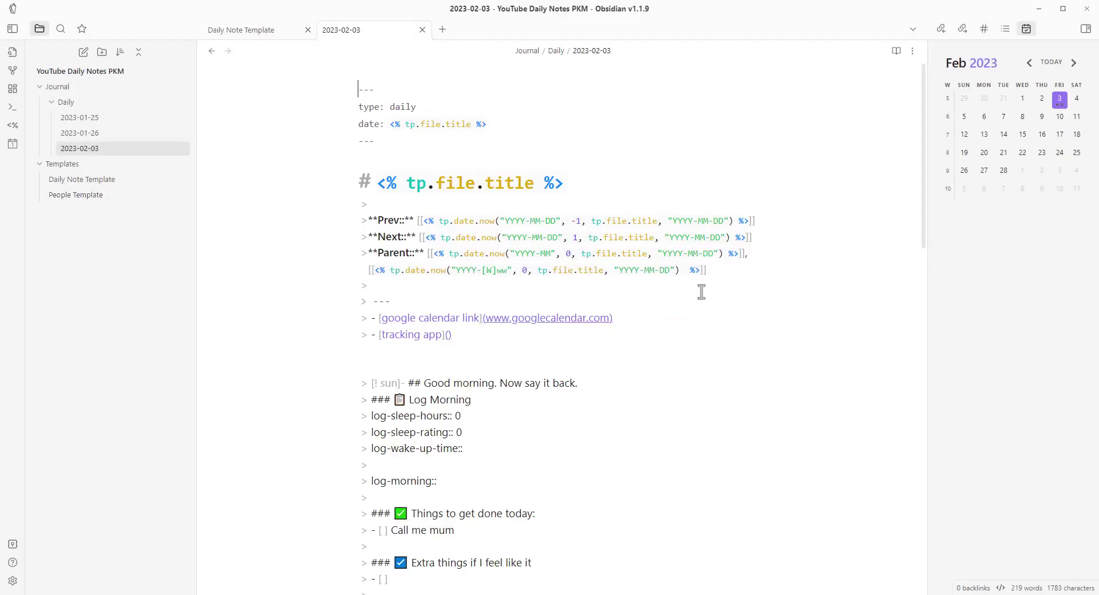
scroll(475, 270, down, 3)
scroll(491, 268, down, 9)
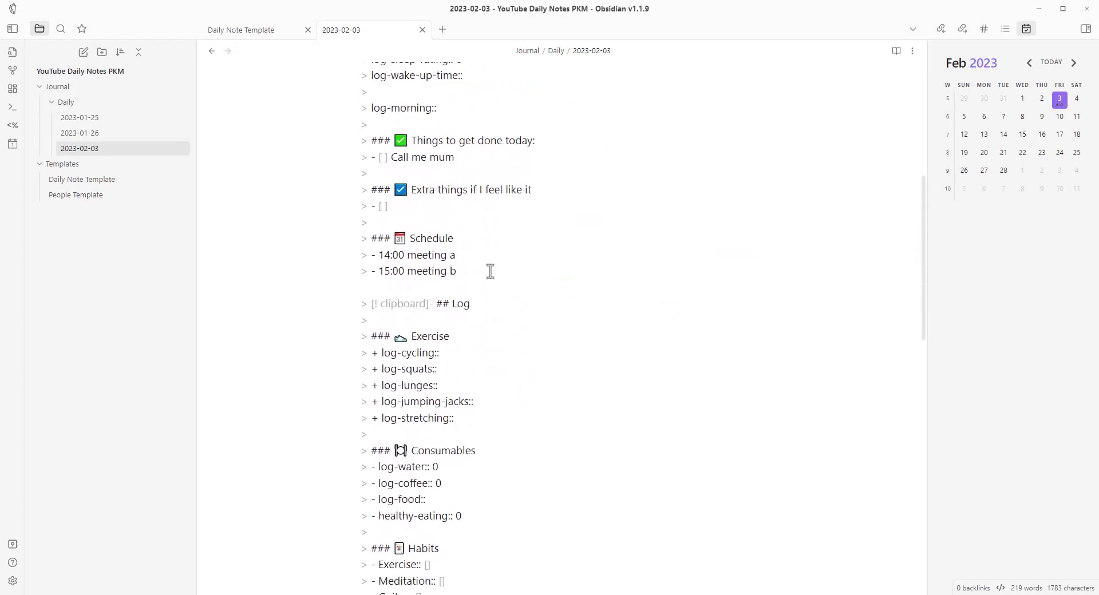
scroll(488, 272, up, 11)
click(390, 339)
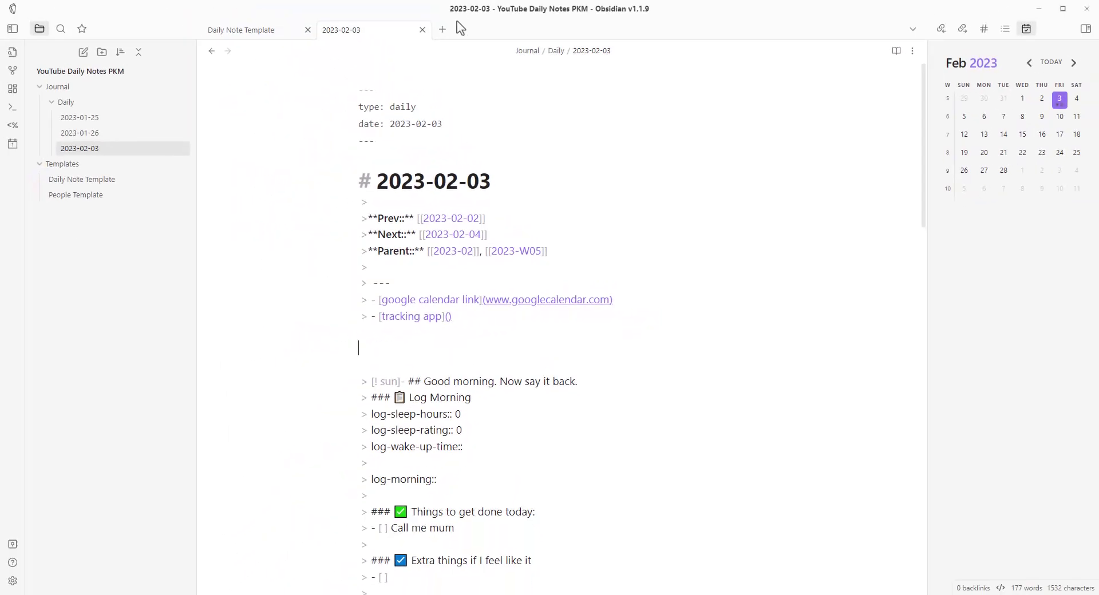
Create a new note in a separate tab and name it Tim Ferris
click(443, 30)
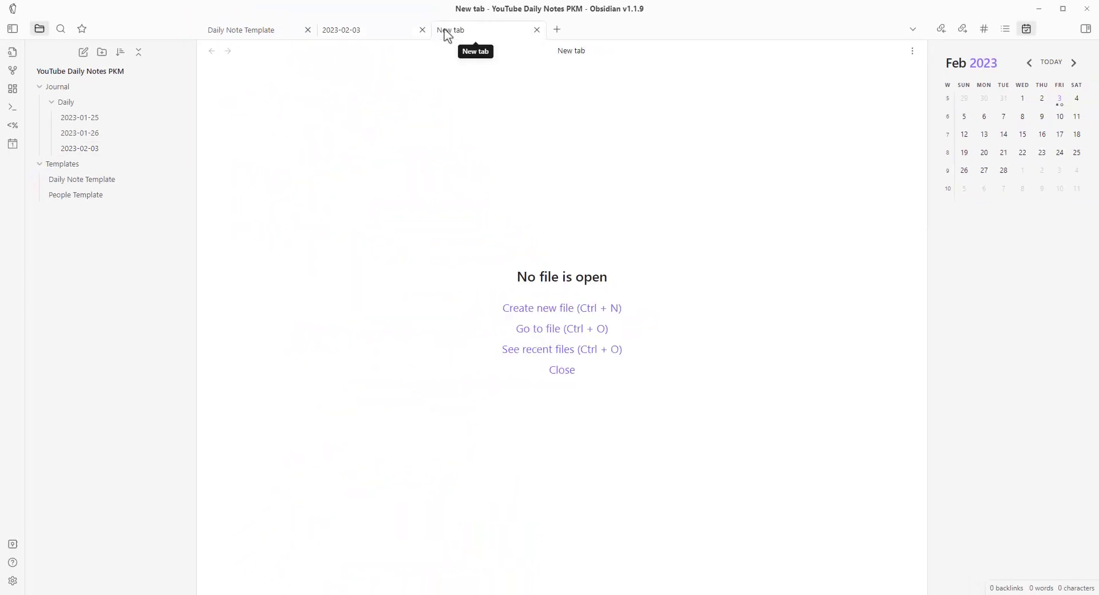
key(ctrl+n)
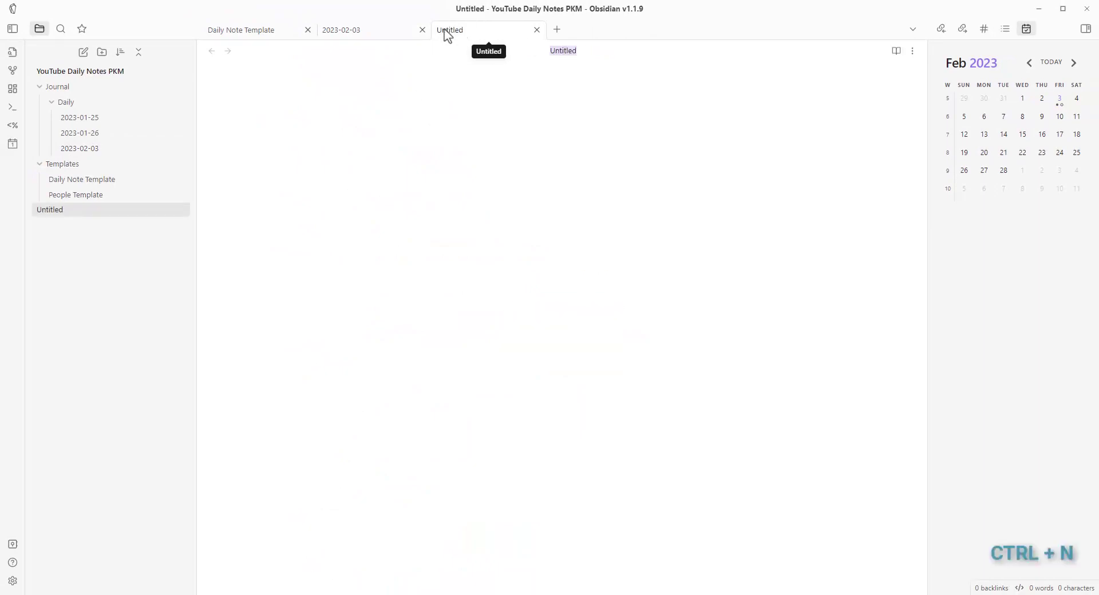
text(Elo)
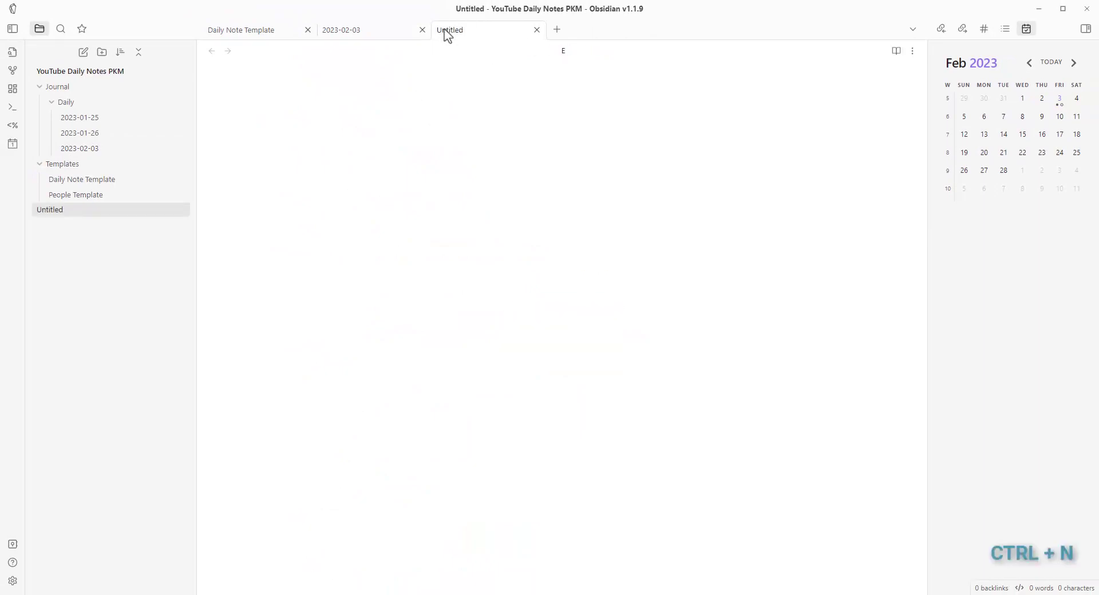
key(BackSpace)
text(Tim Fee)
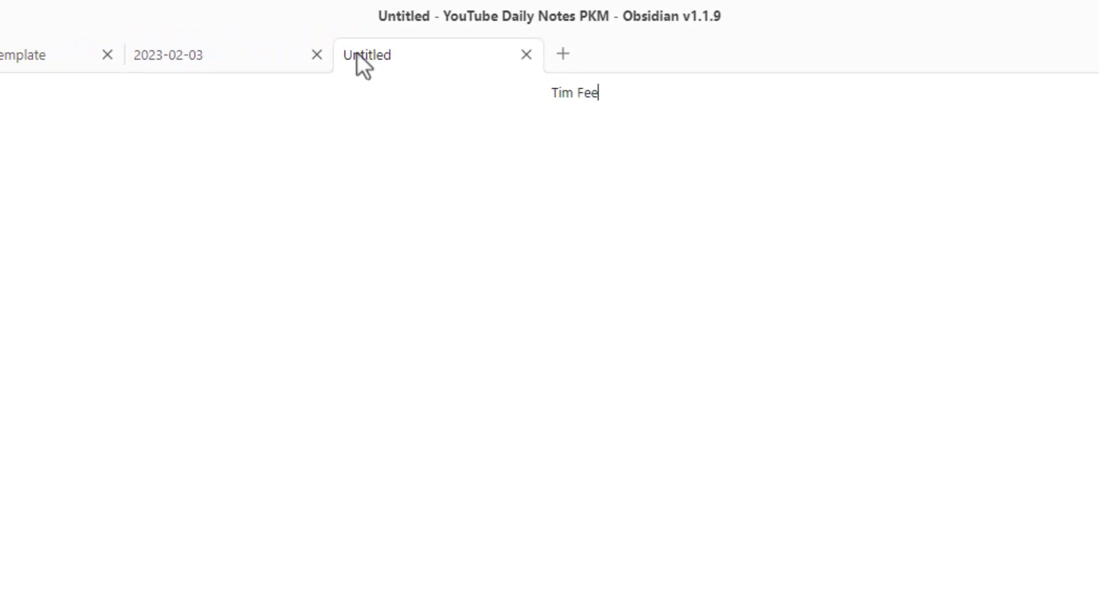
key(BackSpace)
text(rris)
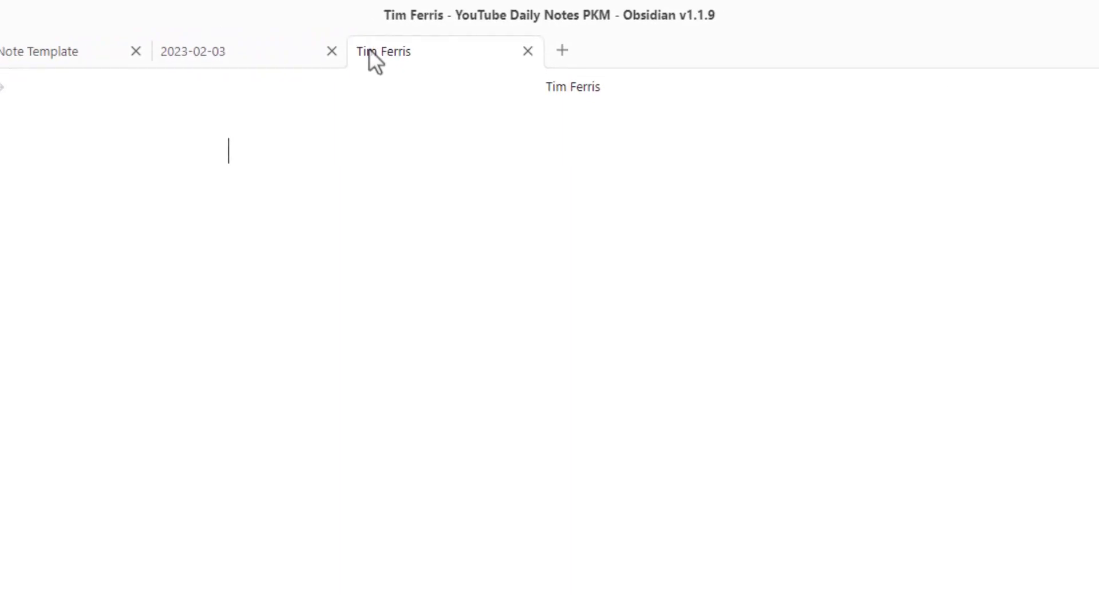
Insert the People Template into the empty Tim Ferris note using the template insertion command
key(ctrl+p)
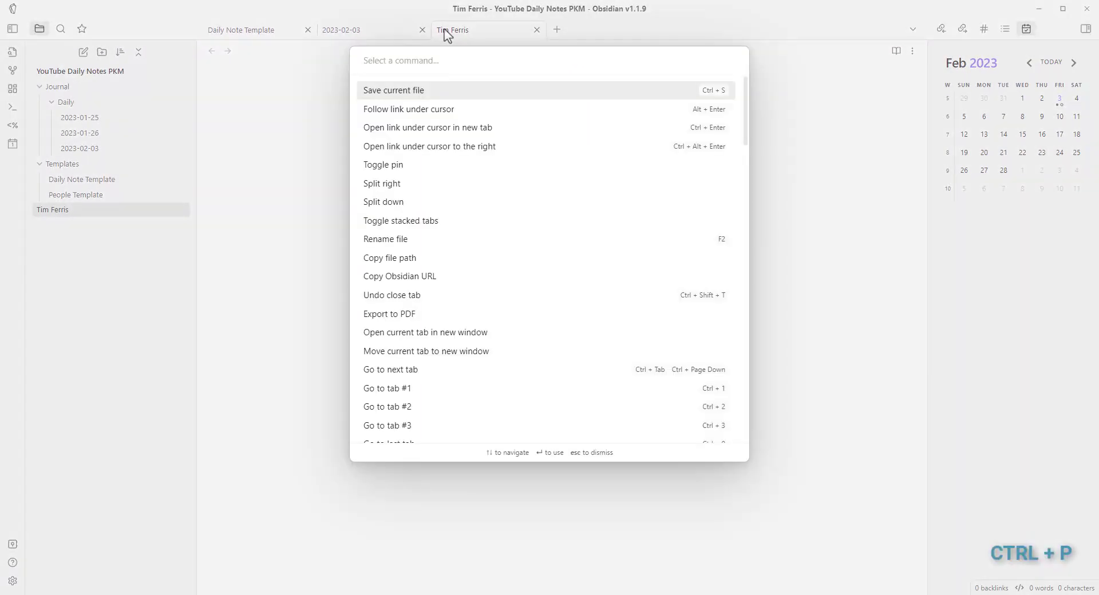
text(people templ)
key(ctrl+a)
key(BackSpace)
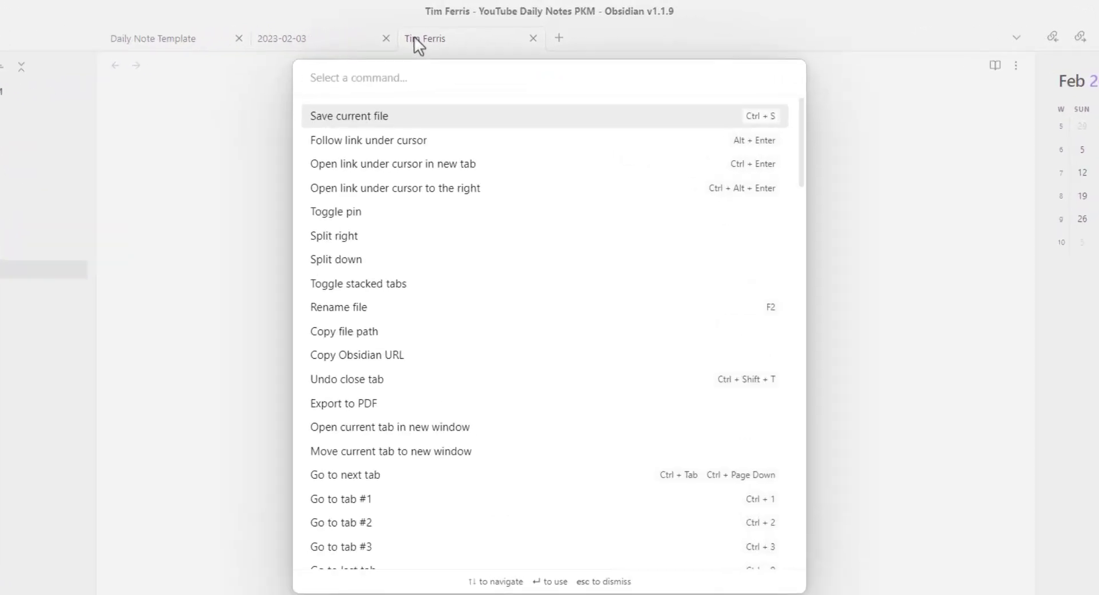
text(templ)
key(Return)
text(peo)
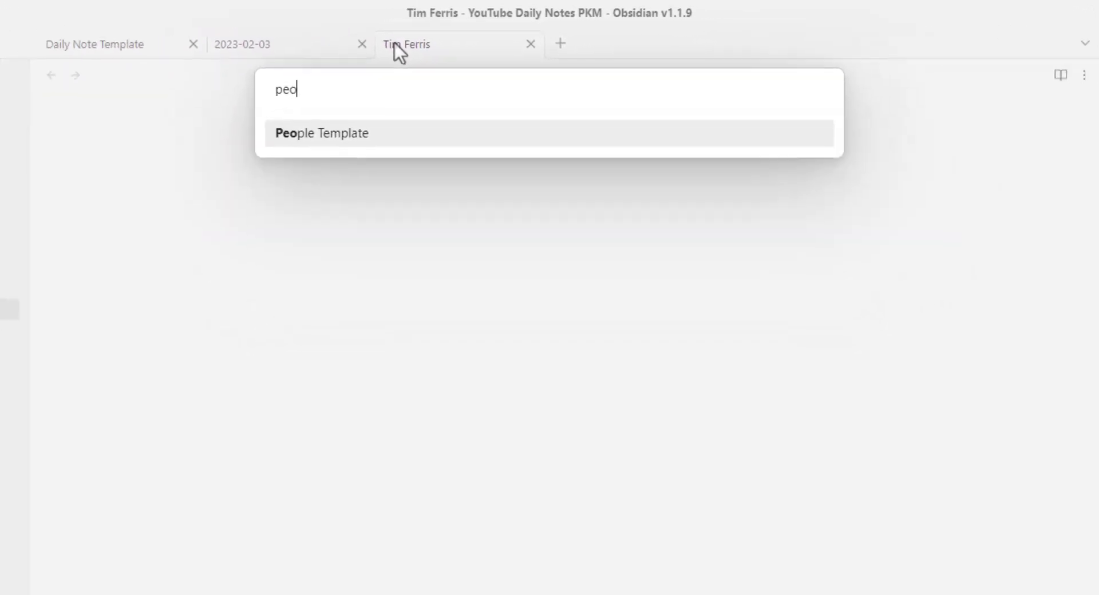
key(Return)
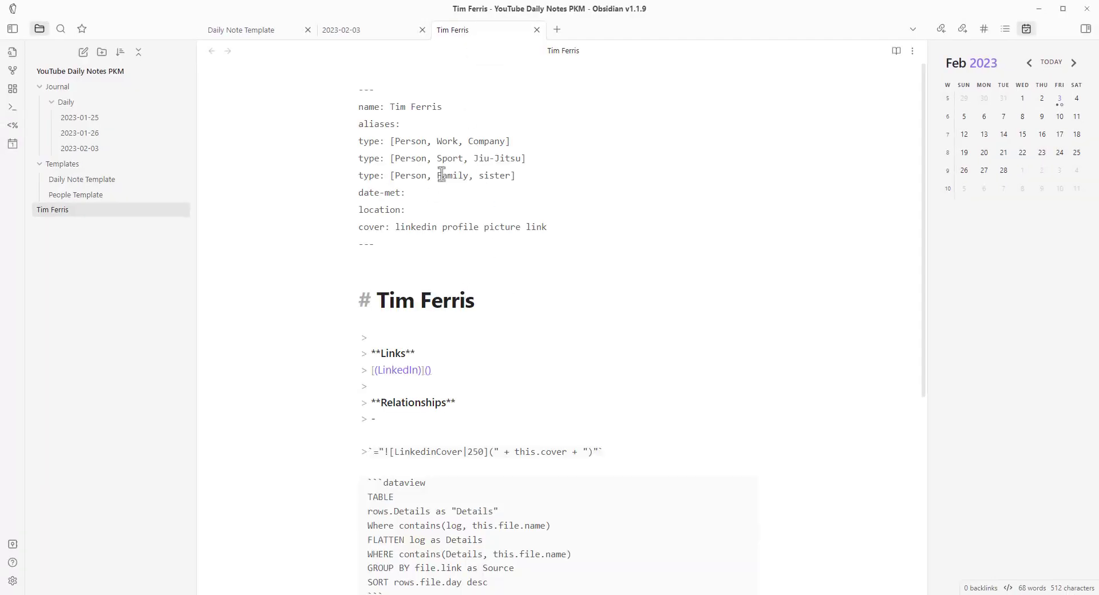
Set the aliases field in the Tim Ferris note's front matter to Timmy
scroll(458, 183, down, 5)
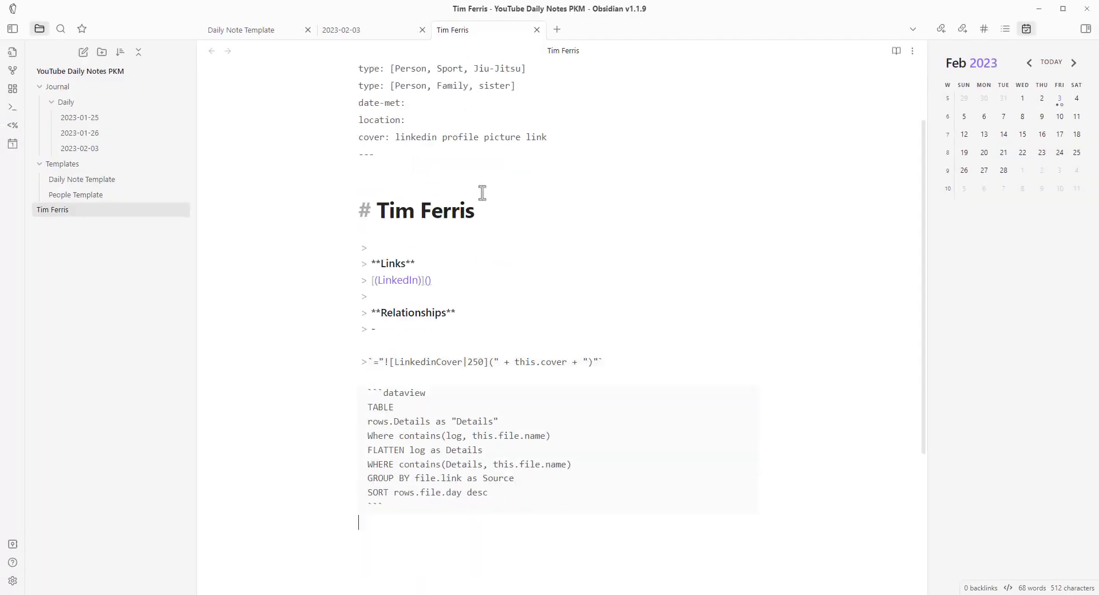
scroll(503, 211, up, 5)
click(290, 208)
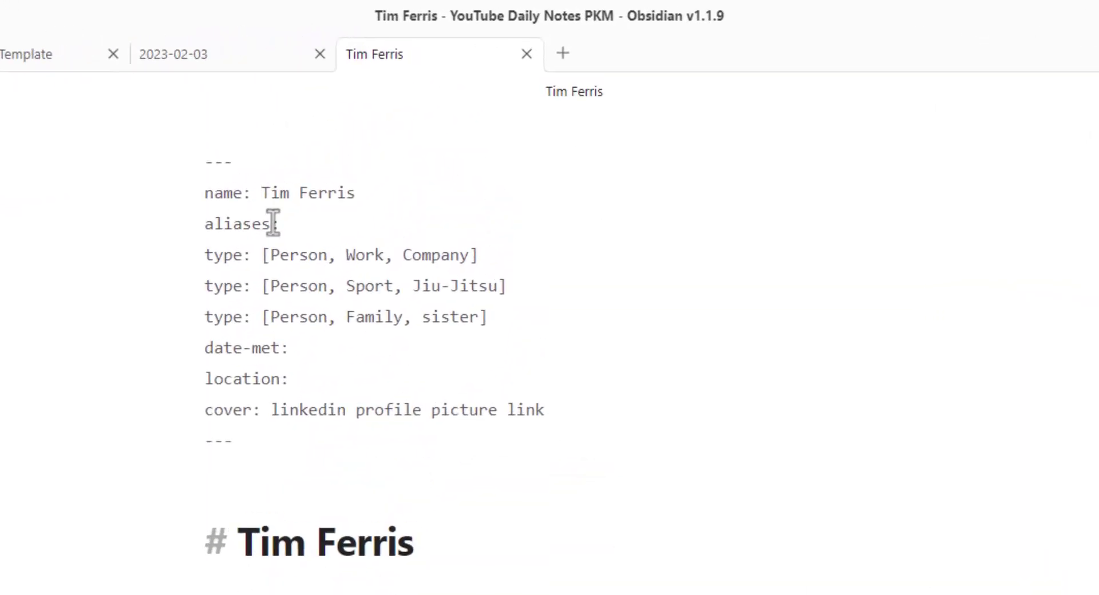
text(Timmy)
Set the first type line to [Person, Podcasting, Tim Ferris Experience] and delete the Sport and Family type lines
double_click(364, 255)
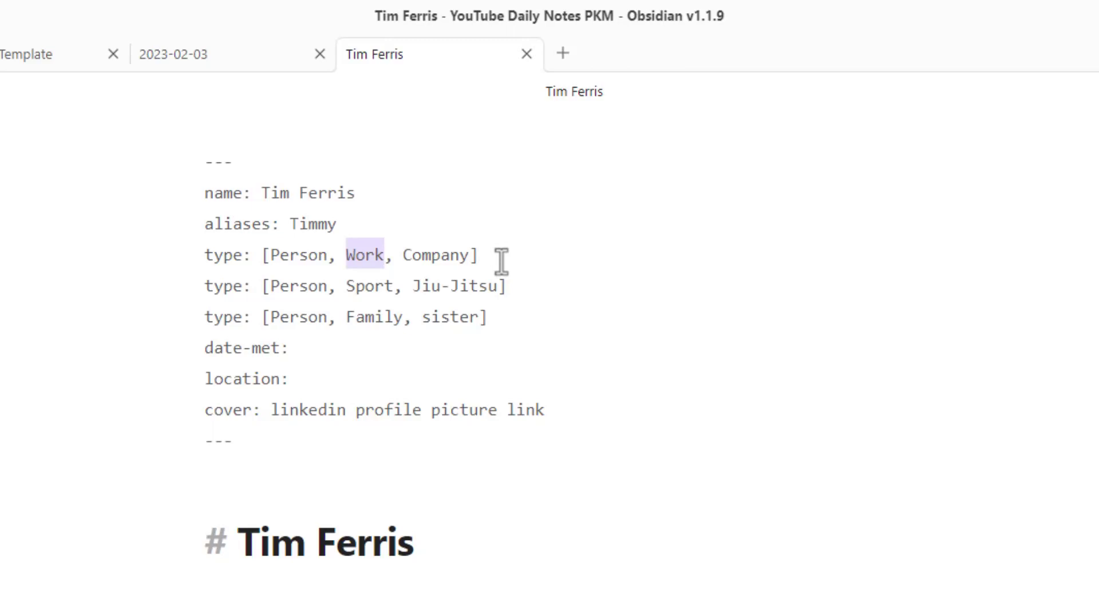
text(Podcasting)
double_click(500, 254)
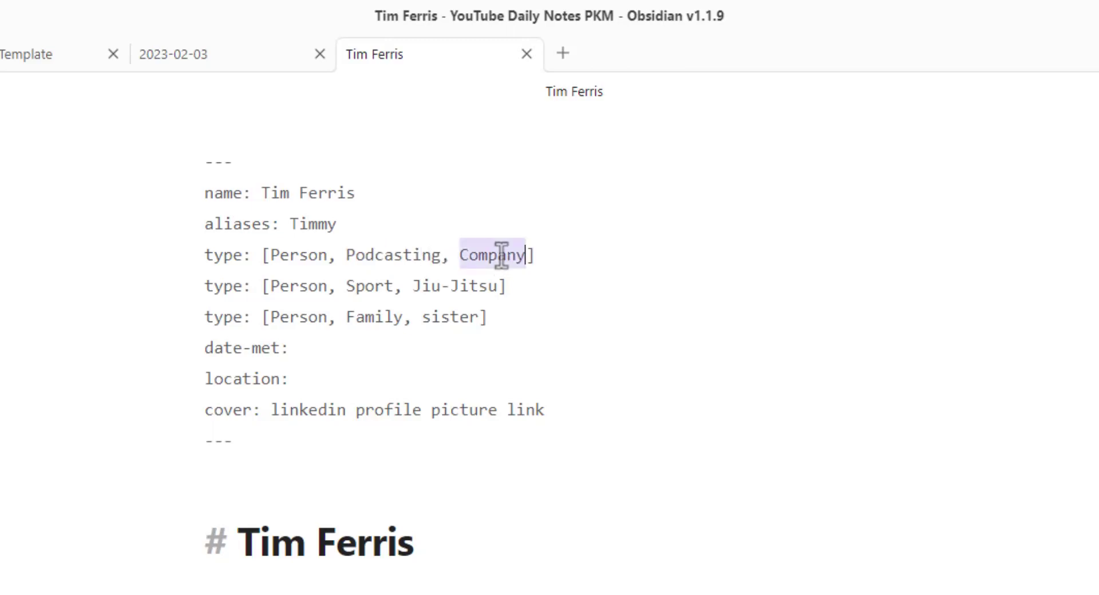
text(Tiom)
key(BackSpace)
key(BackSpace)
text(m Ferris Experienc)
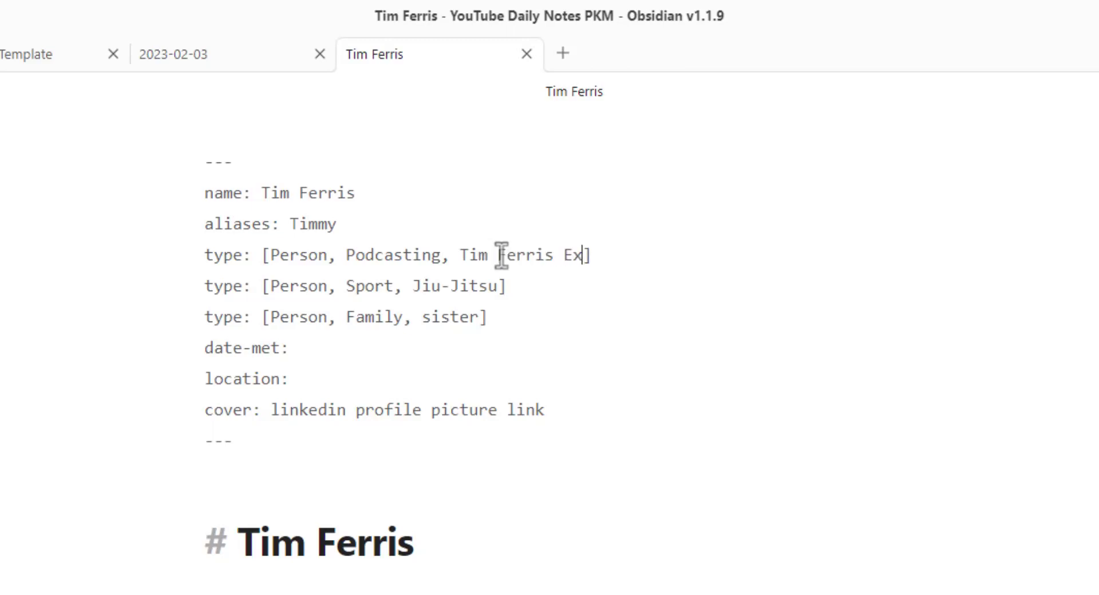
text(e)
drag(206, 270, 136, 302)
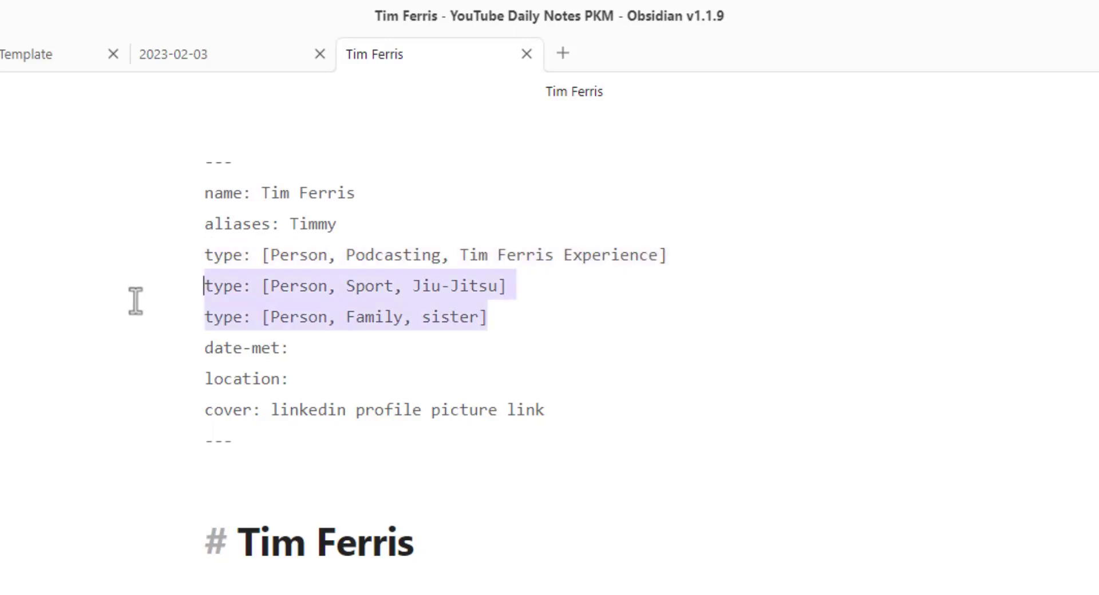
key(BackSpace)
Fill in the front matter with date-met 2023-02-03 and location Spotify
click(311, 286)
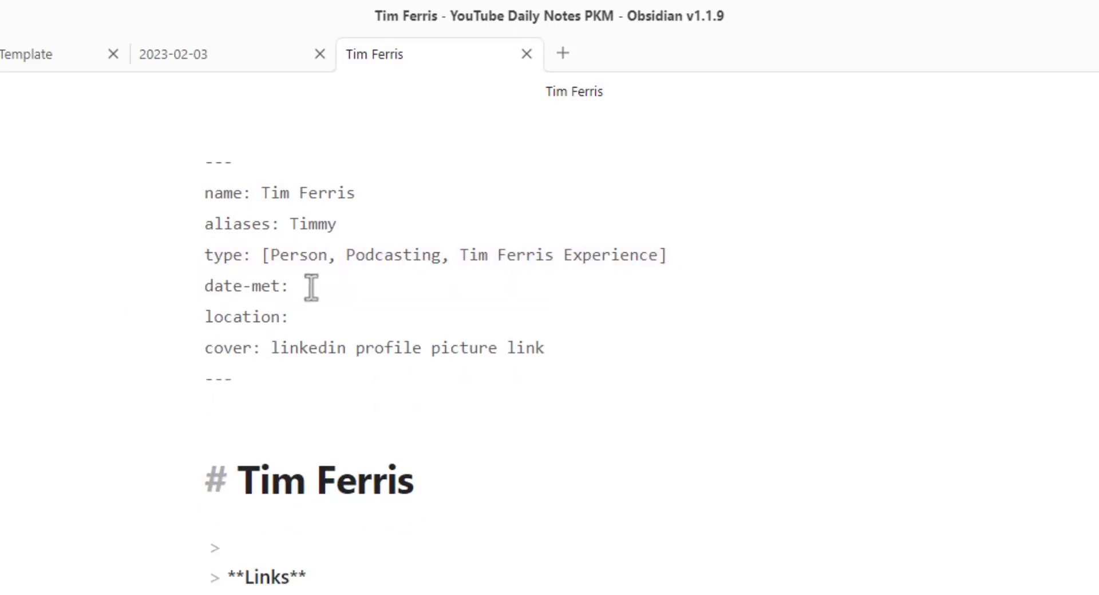
text(2023-01)
key(BackSpace)
text(2-03)
click(317, 318)
text(Spotify)
Replace the cover field's placeholder text with the copied media.licdn.com profile picture URL
click(592, 356)
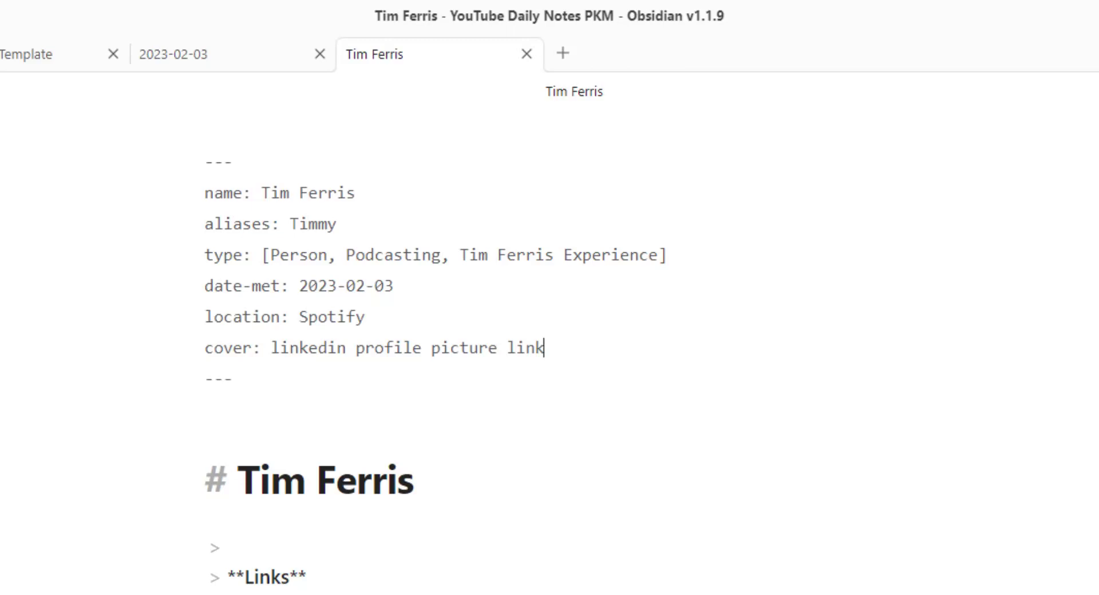
drag(592, 356, 274, 346)
key(ctrl+v)
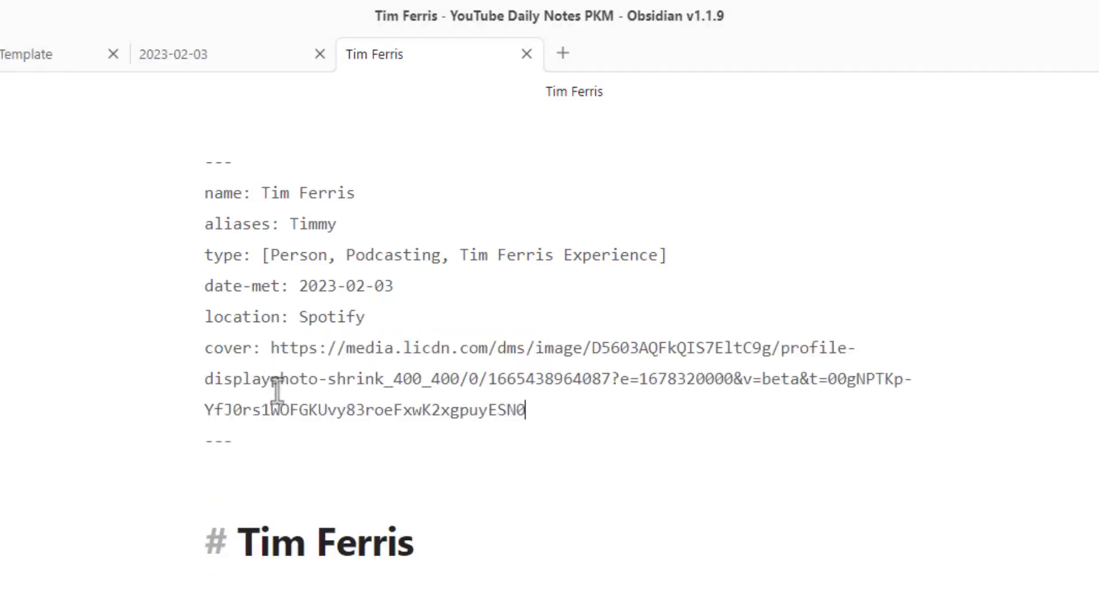
shift+click(283, 352)
scroll(523, 492, down, 1)
click(522, 492)
scroll(523, 263, down, 10)
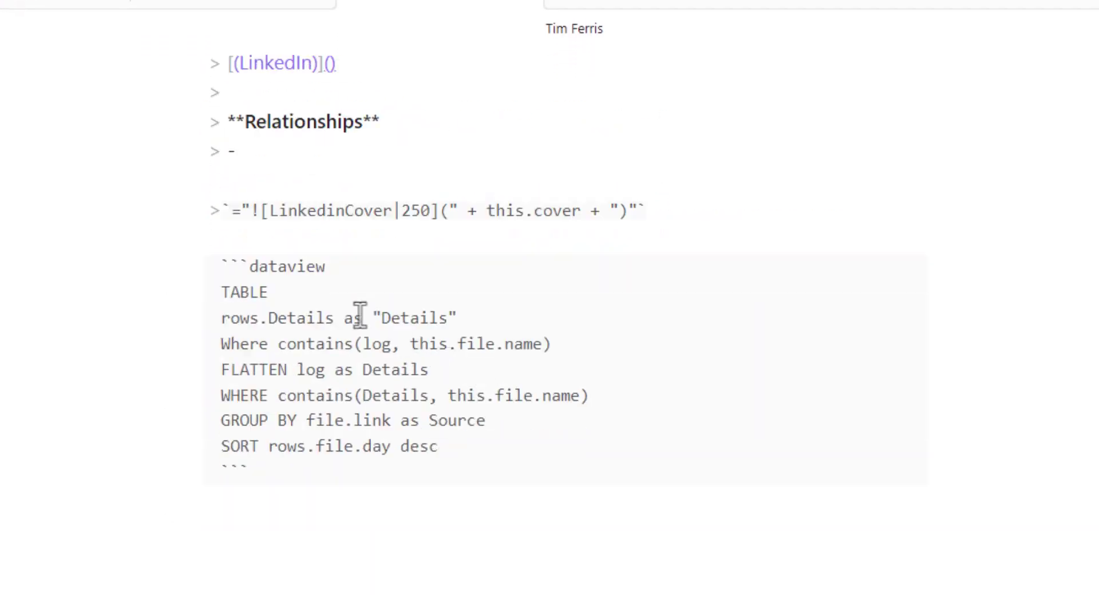
scroll(332, 260, up, 3)
key(ctrl+Tab)
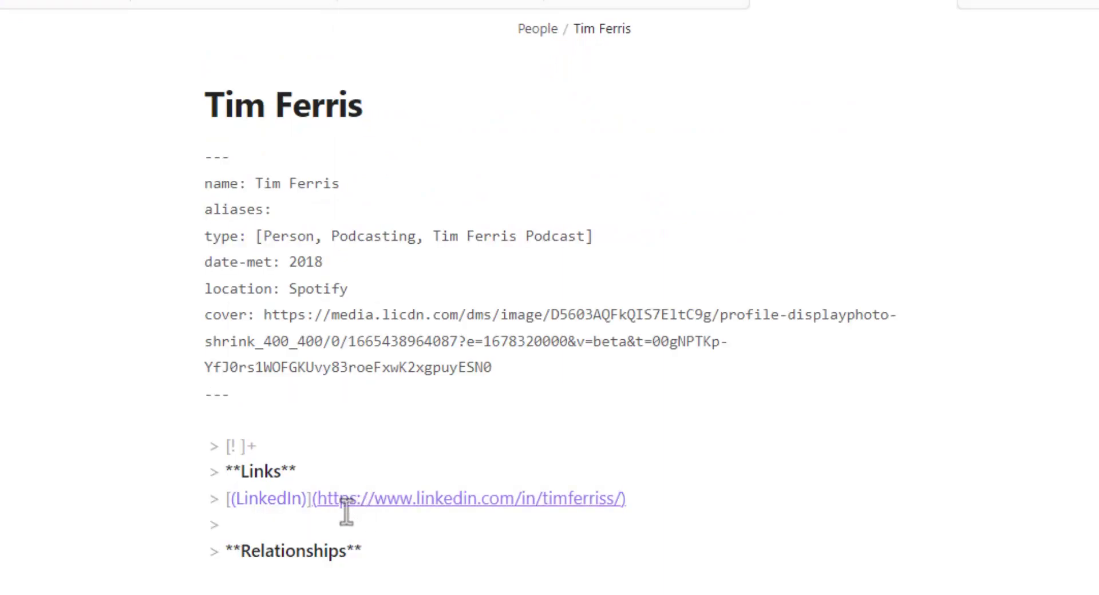
key(ctrl+Tab)
click(332, 242)
text(()
text(https://www.linkedin.com/in/timferriss/)
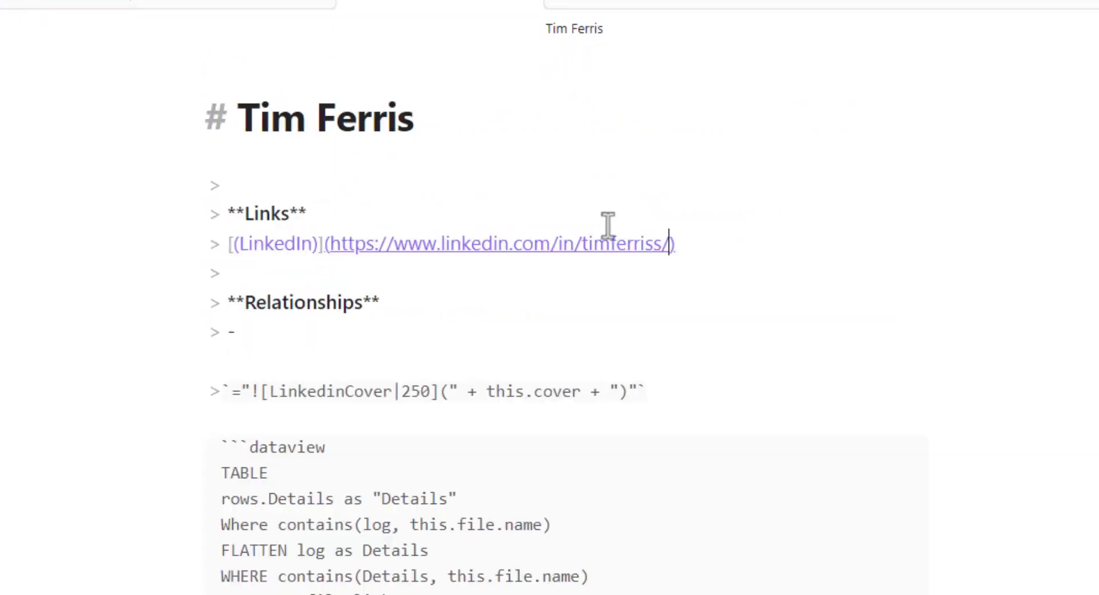
Preview the Tim Ferris note in reading view, checking the link, cover image and log table, and return to editing
scroll(353, 260, up, 5)
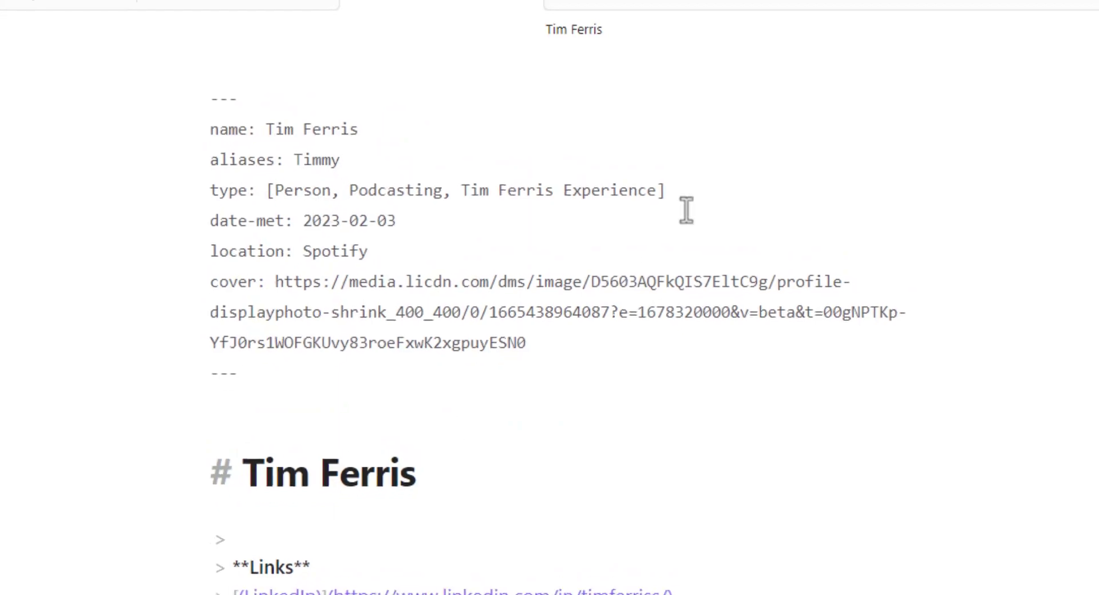
key(ctrl+e)
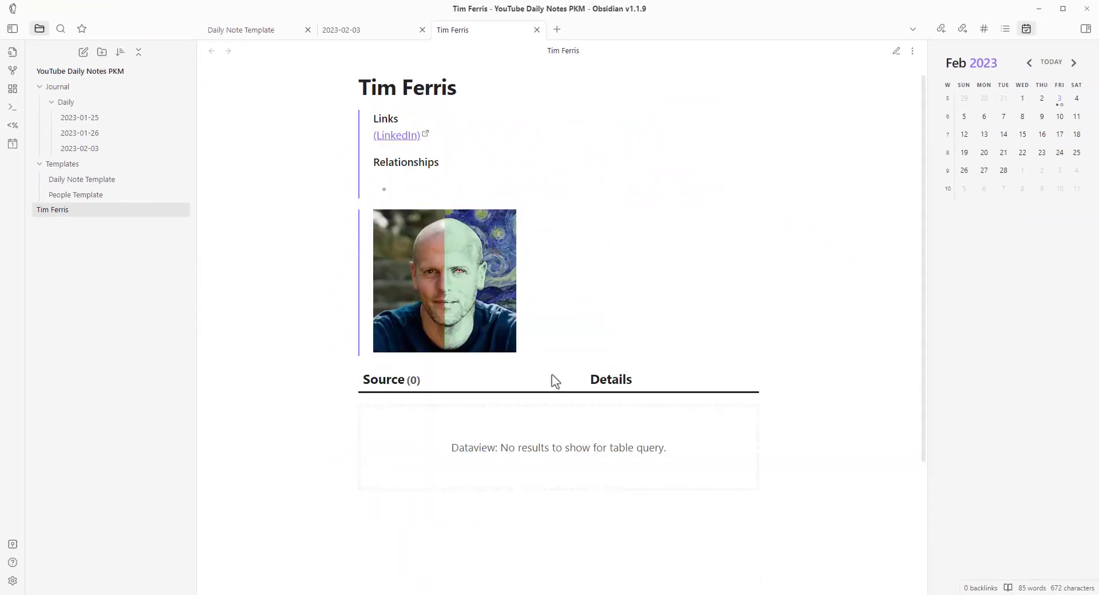
scroll(554, 378, up, 1)
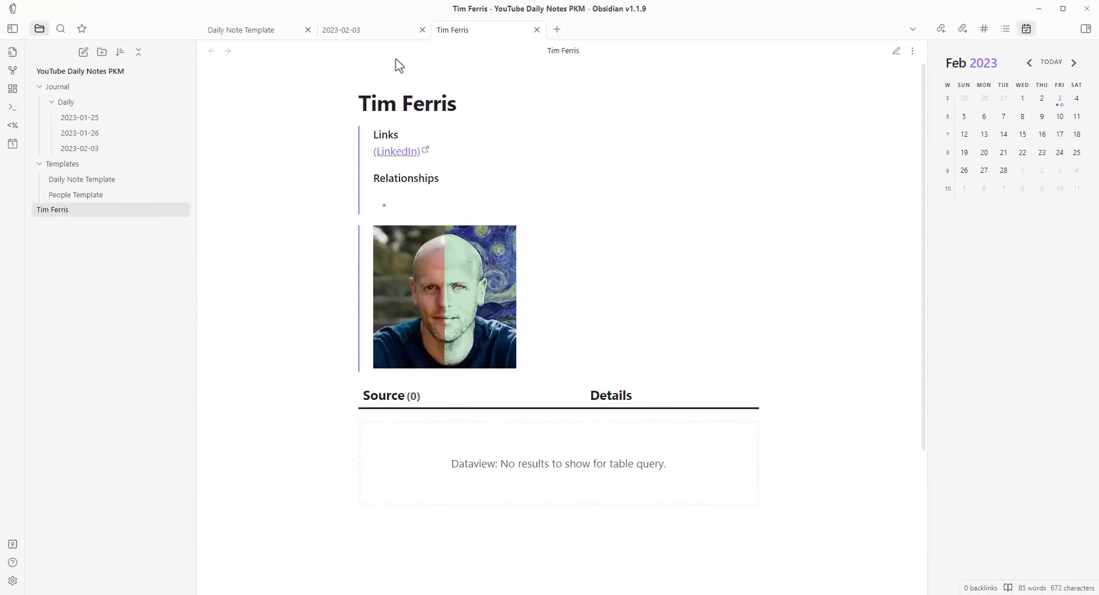
key(ctrl+e)
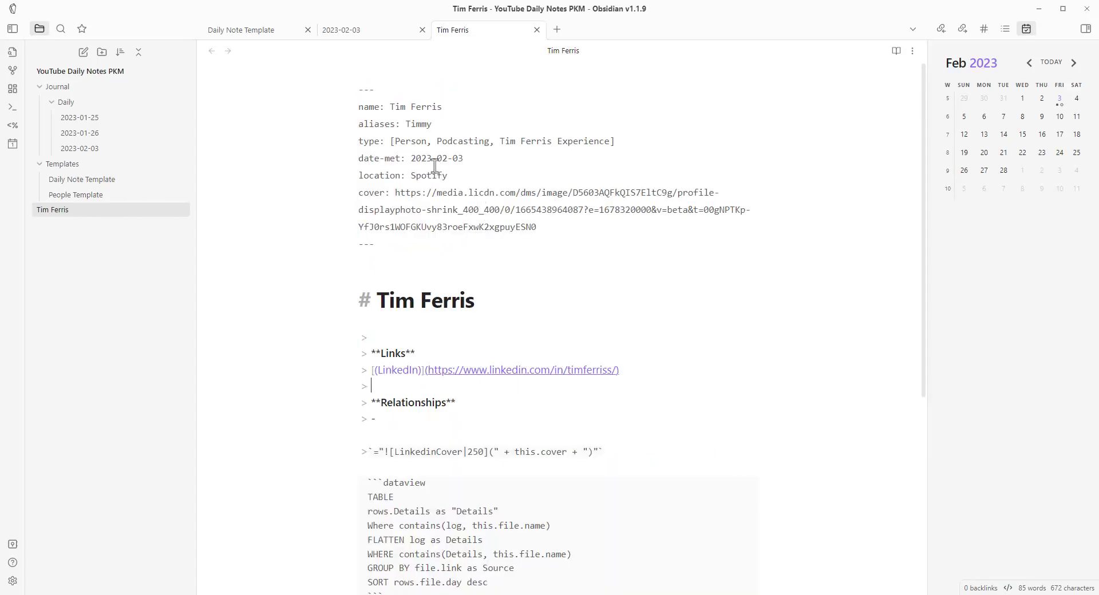
Turn the quote block above Links into a sun callout and preview it in reading view
scroll(405, 289, down, 1)
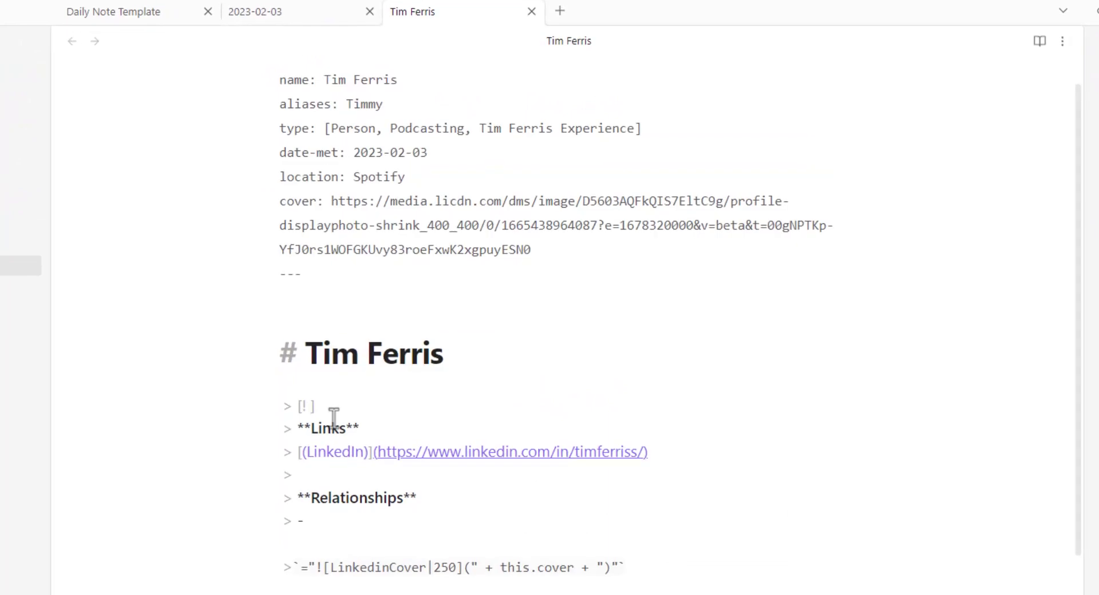
text(sup)
key(ctrl+e)
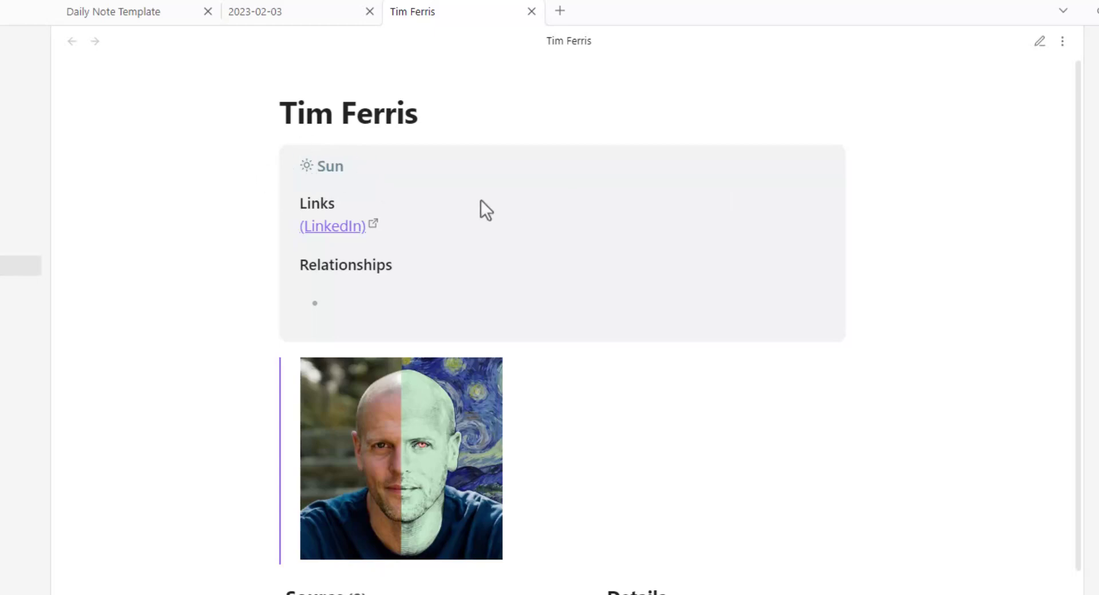
Change the callout type to clipboard, make the LinkedIn link a bulleted item, and preview the note
key(ctrl+e)
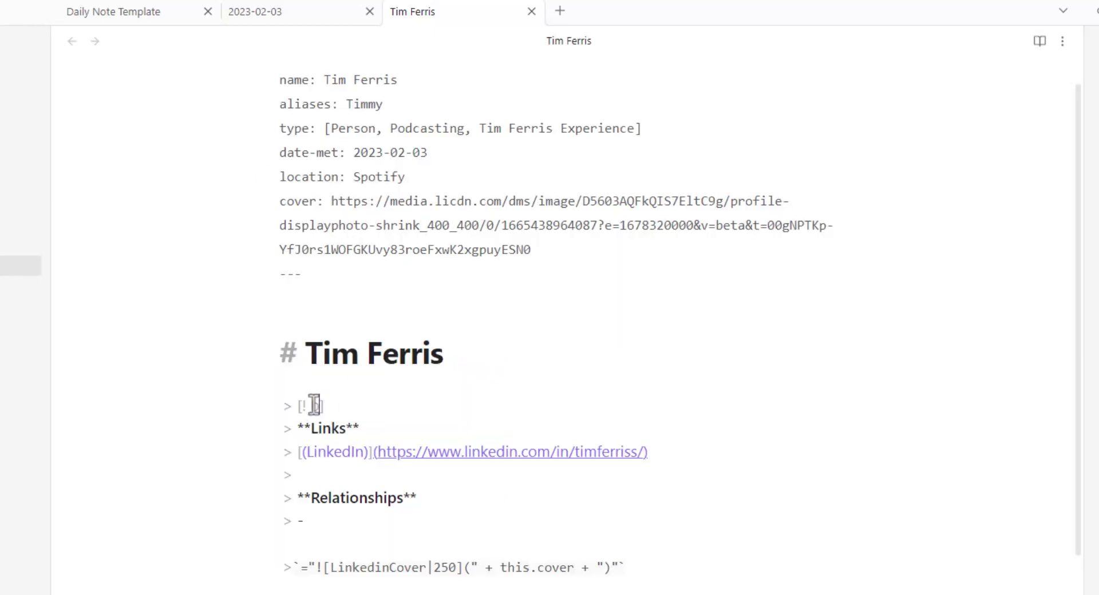
text(clipboard)
key(ctrl+e)
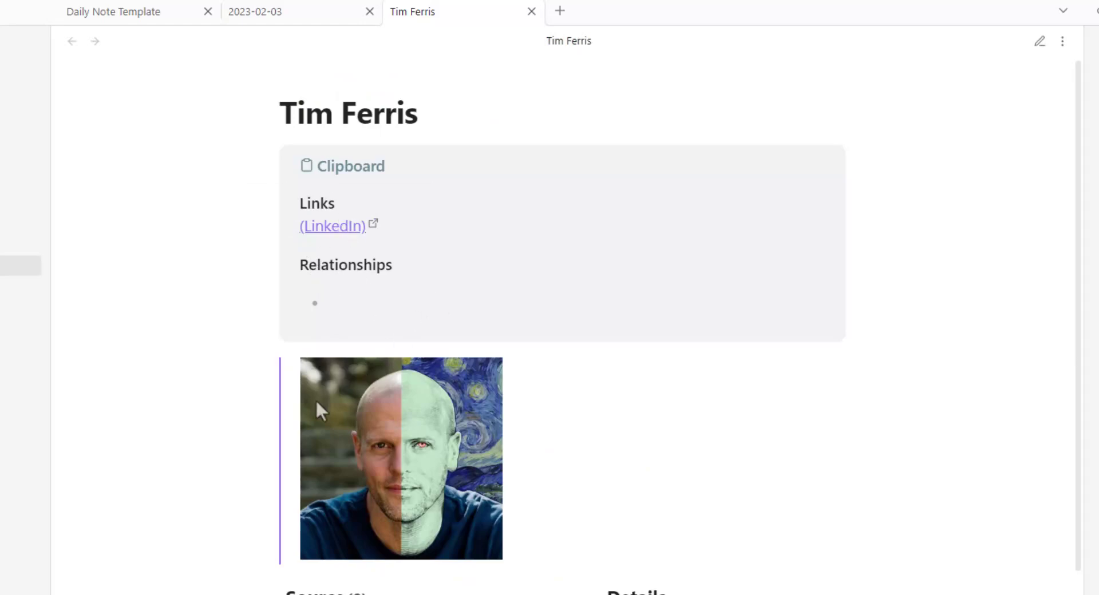
key(ctrl+e)
key(ctrl+e)
scroll(359, 365, down, 5)
scroll(510, 315, up, 4)
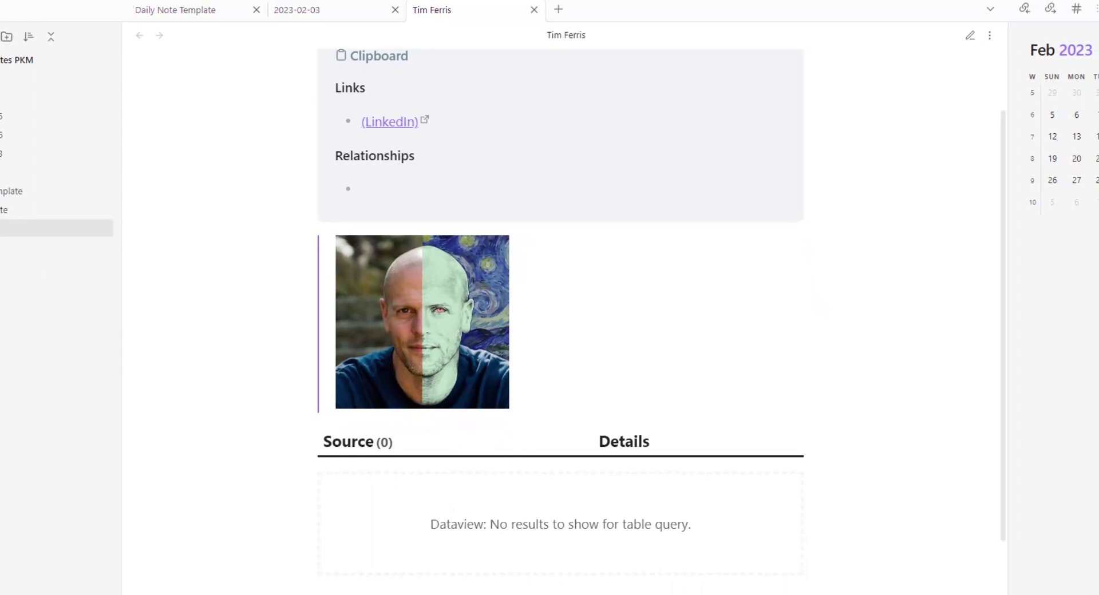
In the 2023-02-03 daily note, add the line "log:: I hat a chat with Timmy Ferris. He said I look nice today."
click(332, 18)
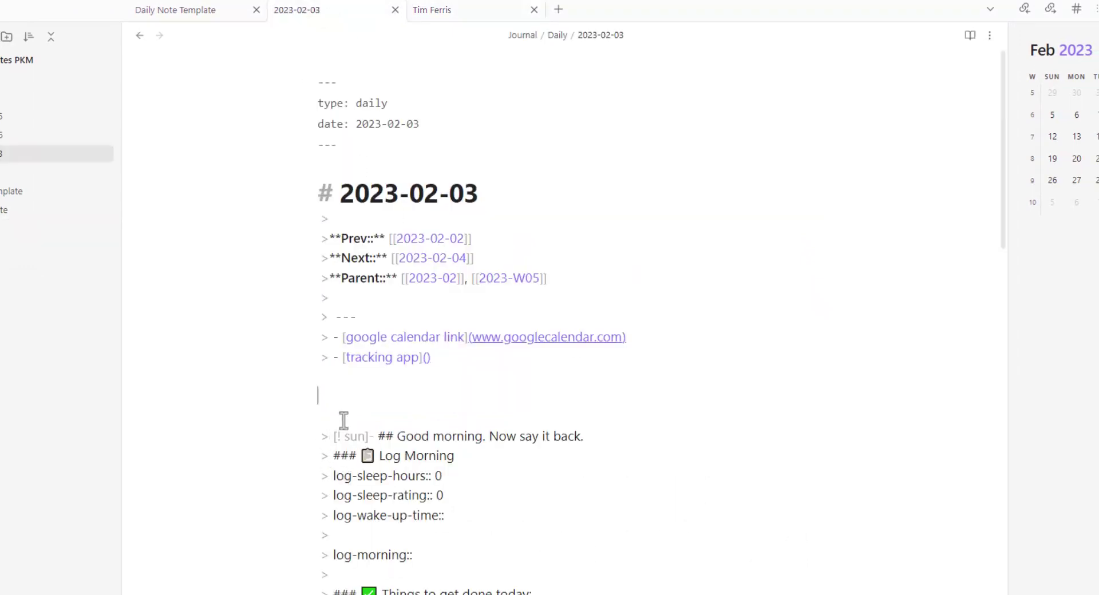
text(log::)
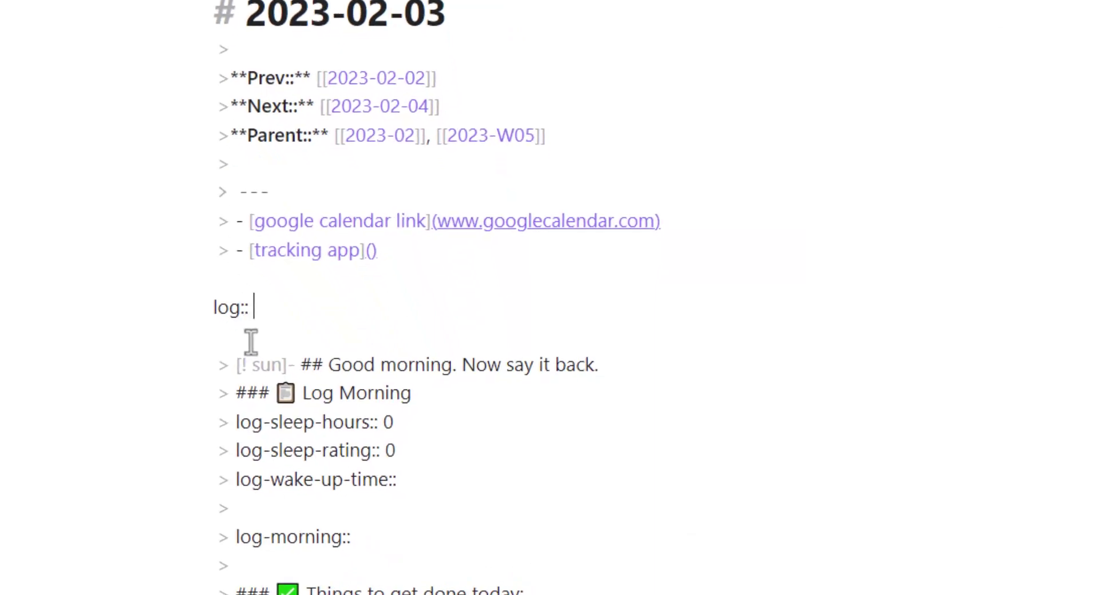
text( I hat)
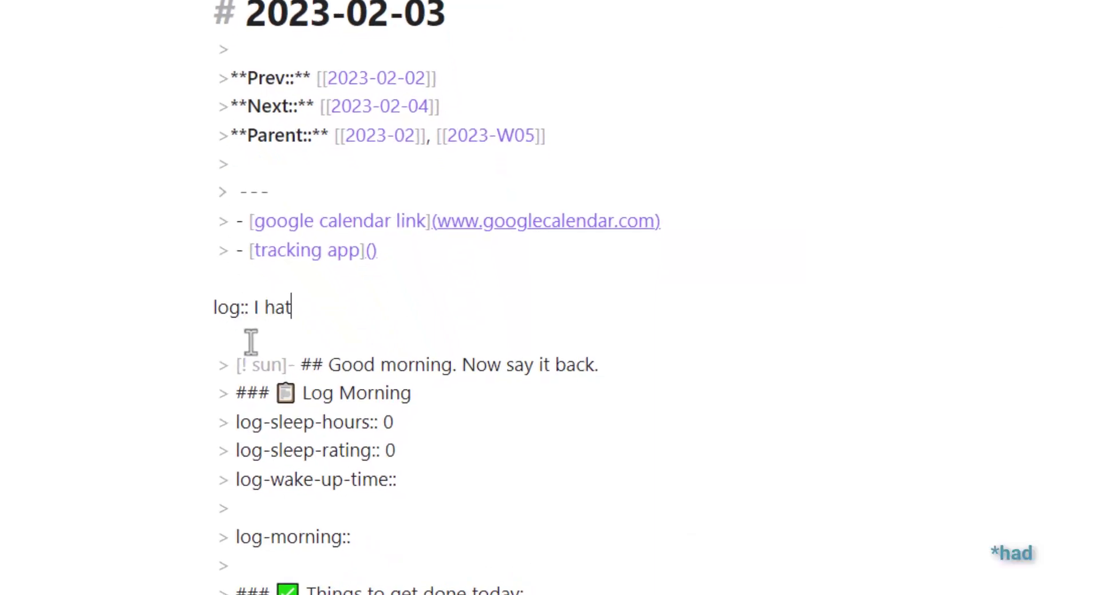
text( a chat with T)
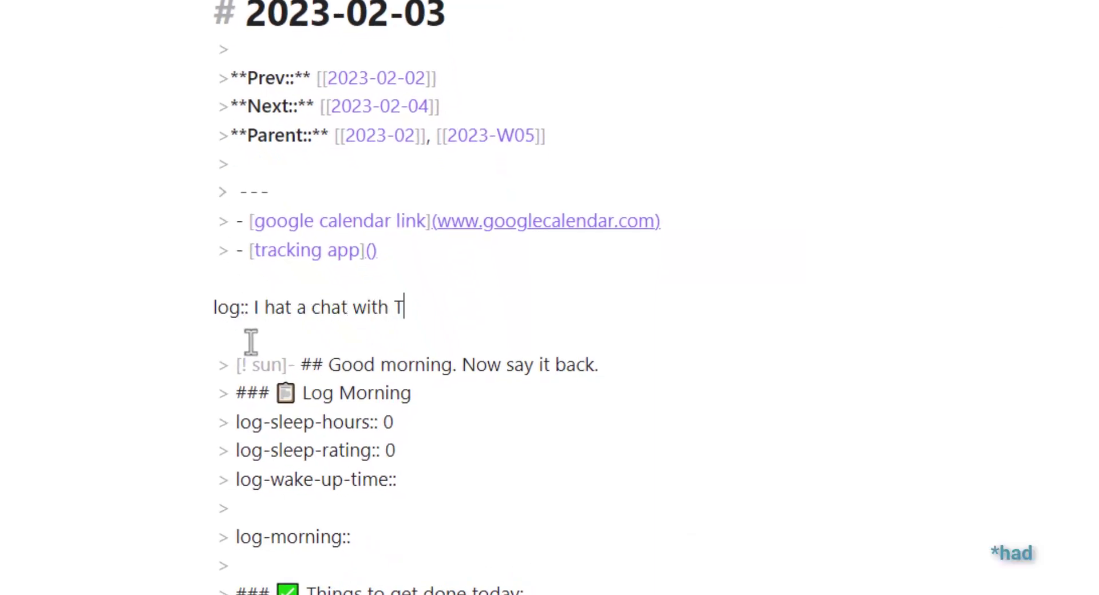
text(immy Ferris.)
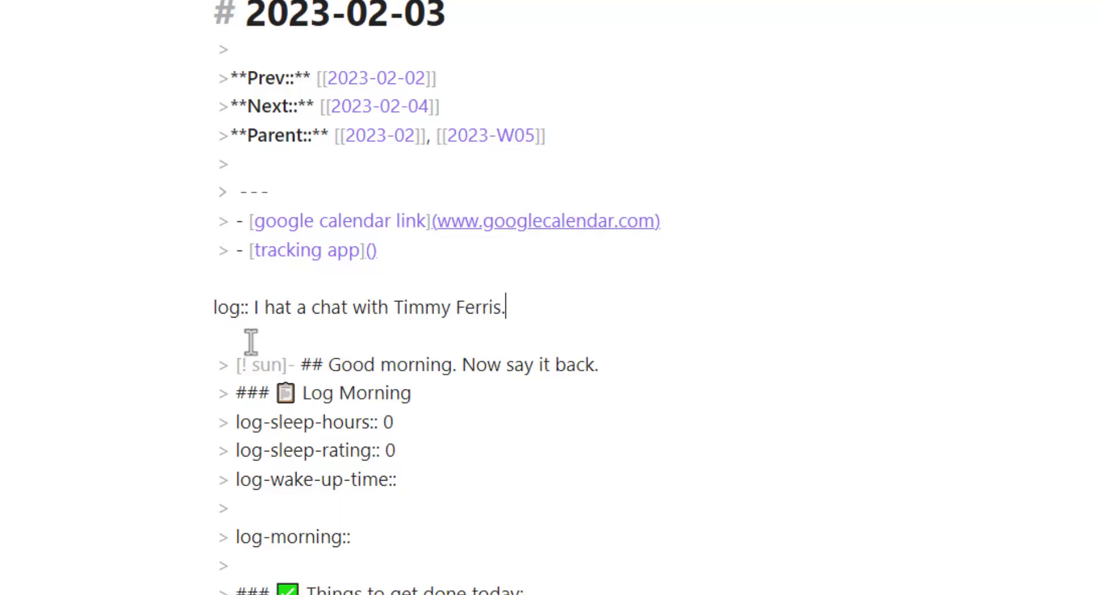
text( He said I l)
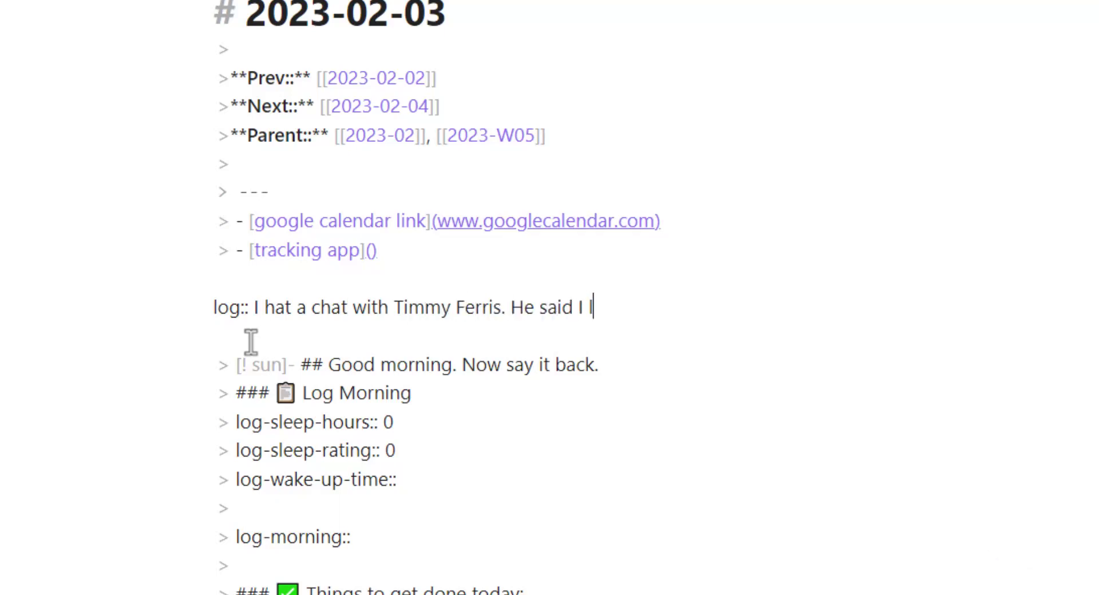
text(ook nice today.)
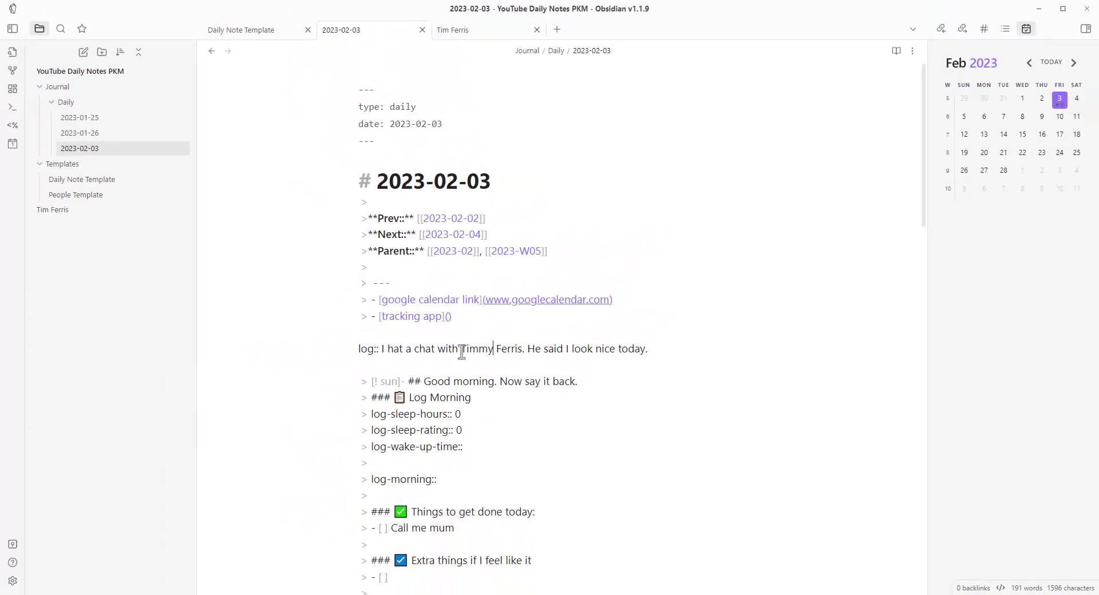
Turn the word Timmy in the log line into an internal link to the Tim Ferris note
double_click(468, 350)
text([[)
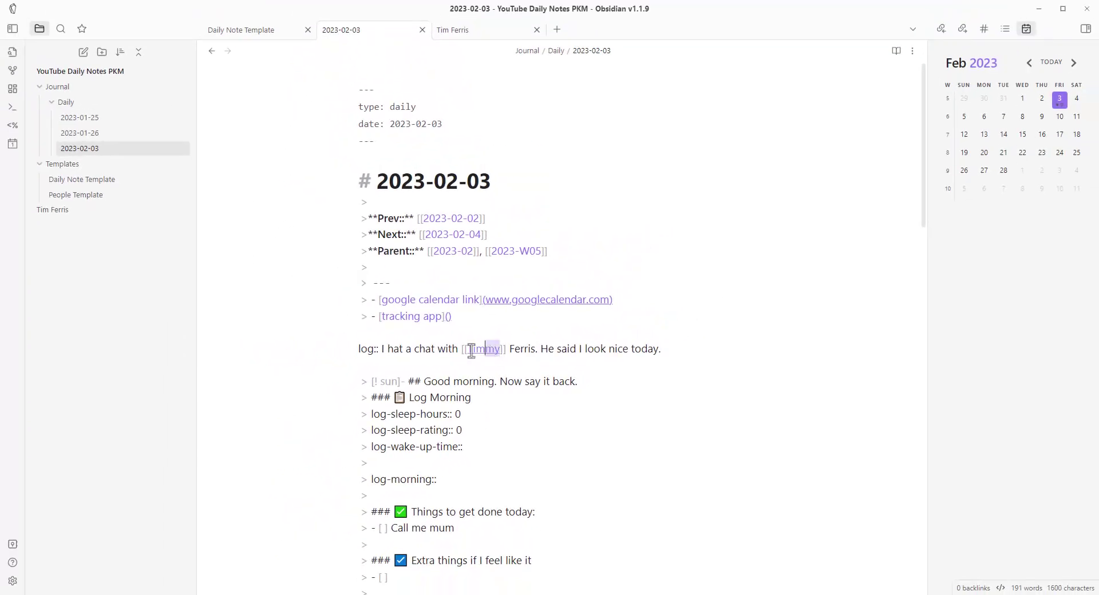
key(BackSpace)
key(Return)
Preview the Tim Ferris note in reading view and check the dataview table for the daily log entry
click(503, 30)
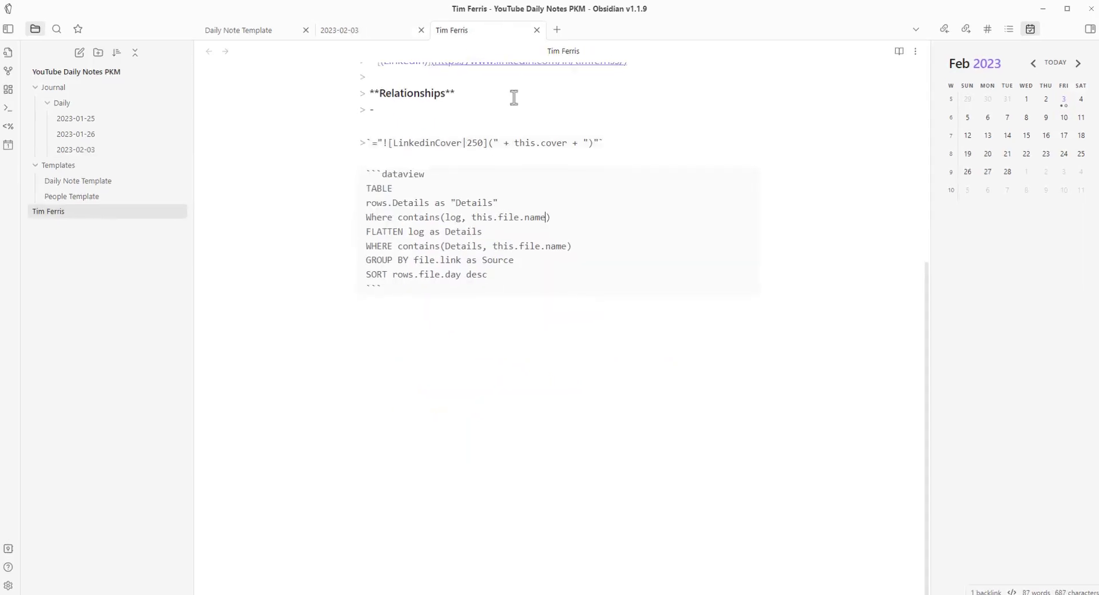
scroll(567, 229, up, 5)
key(ctrl+e)
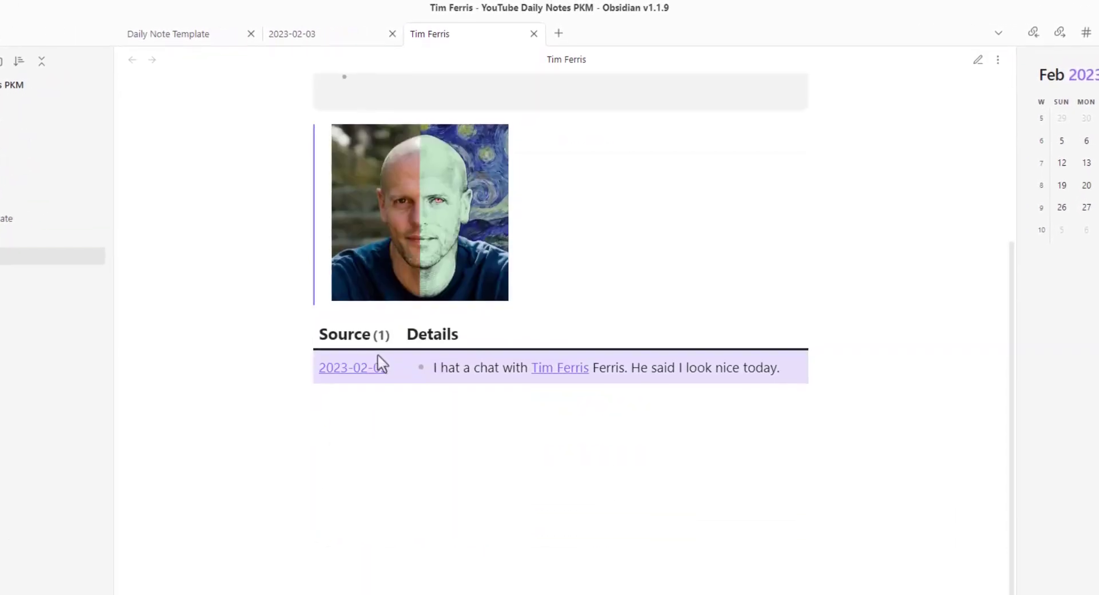
scroll(559, 345, up, 4)
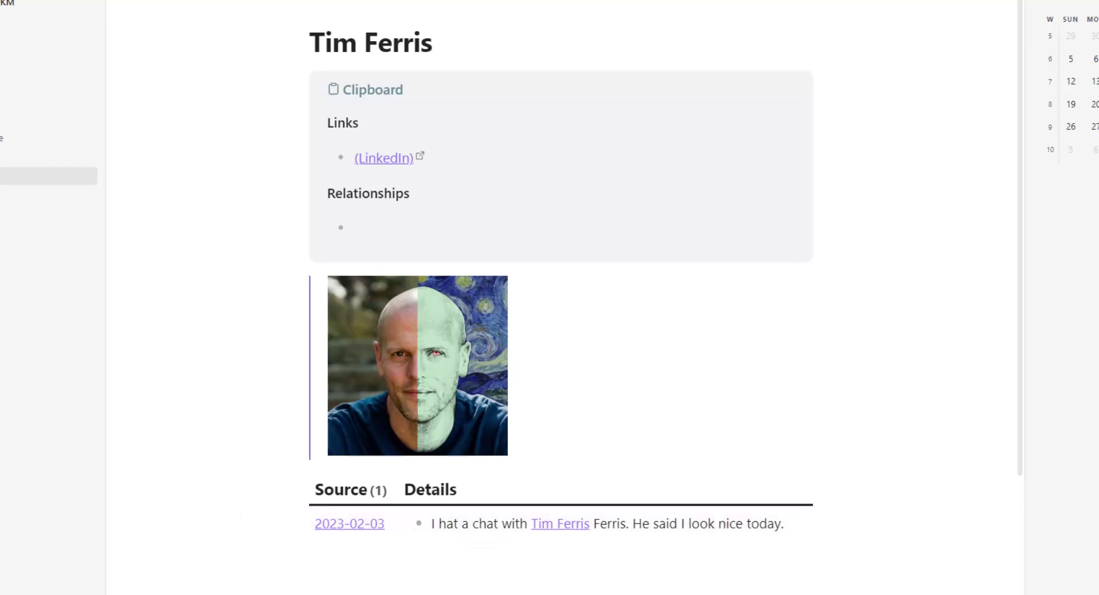
Extend the log line in the 2023-02-03 daily note with "He also recommmended a good book to read"
key(ctrl+shift+Tab)
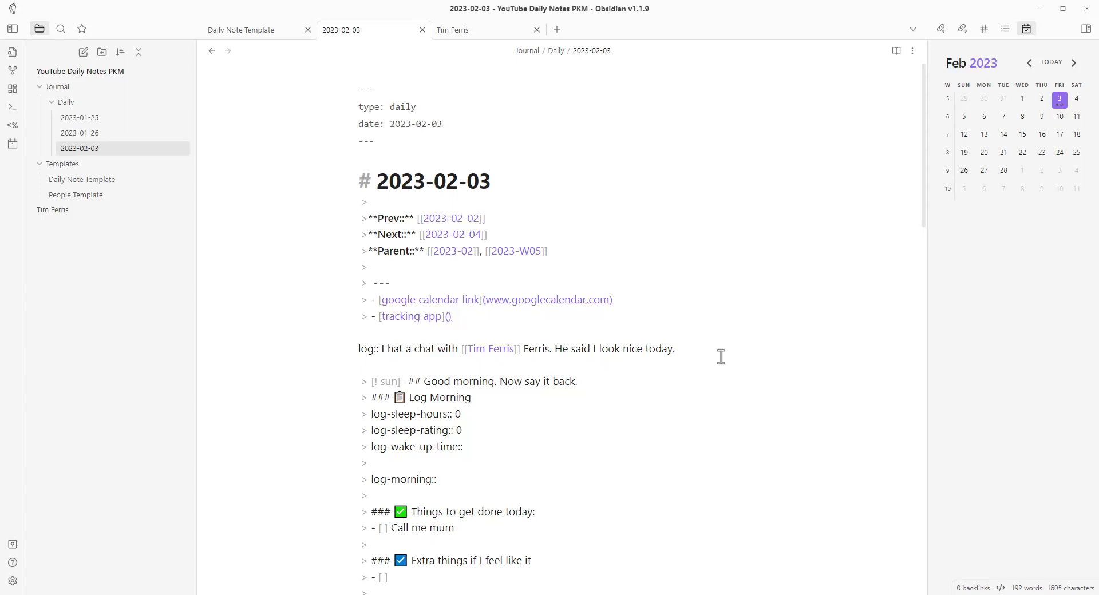
text(recommmended a)
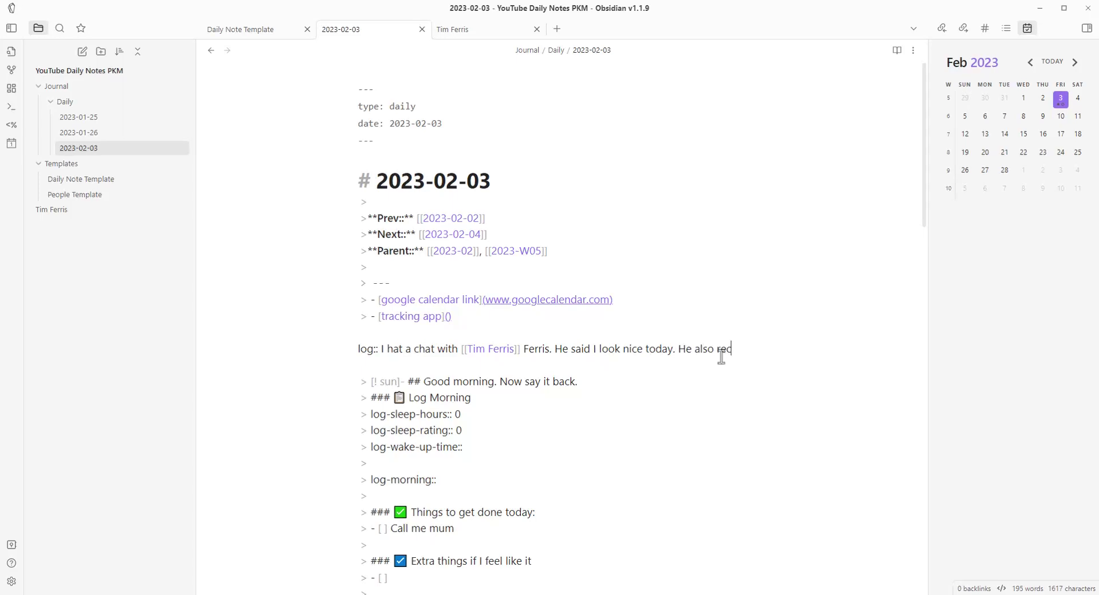
text( good book ot)
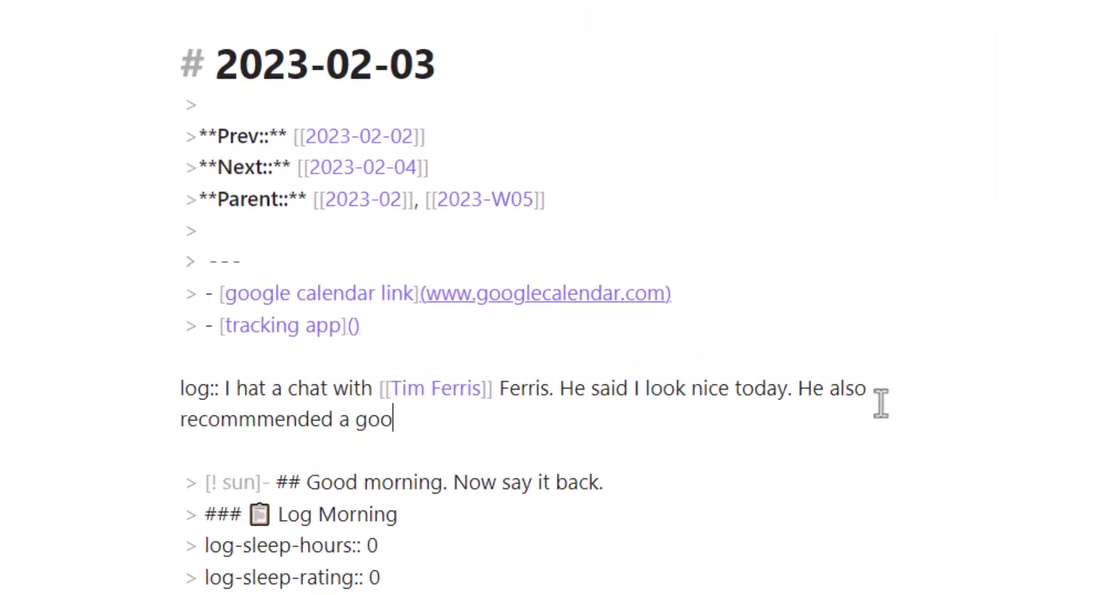
key(BackSpace)
key(BackSpace)
key(BackSpace)
text(to read)
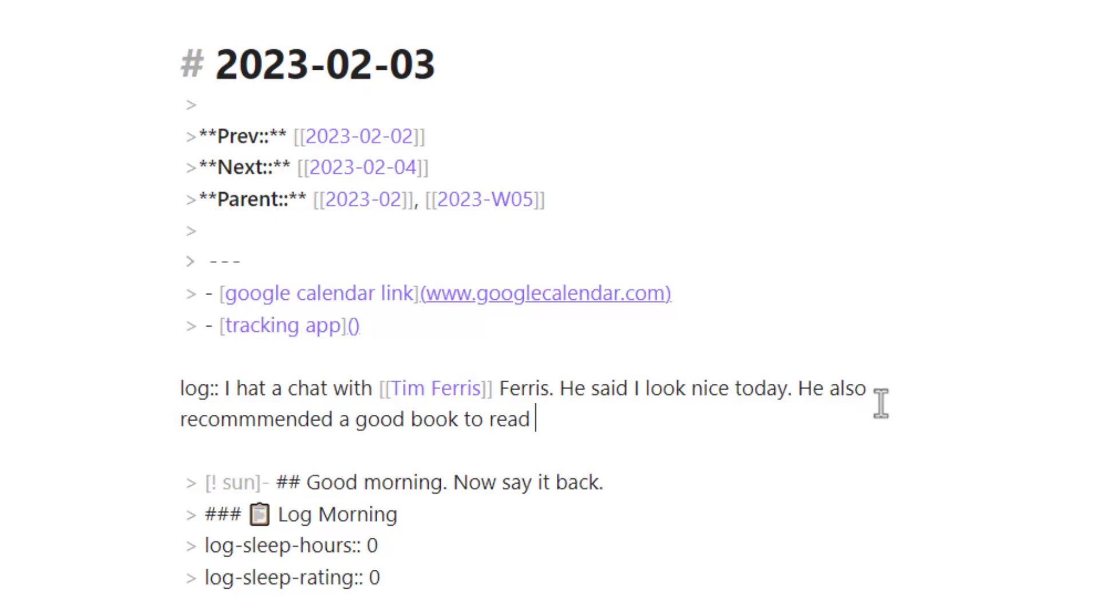
Finish the log line with a stack-of-books emoji and the text "- the organized mind."
key(super+period)
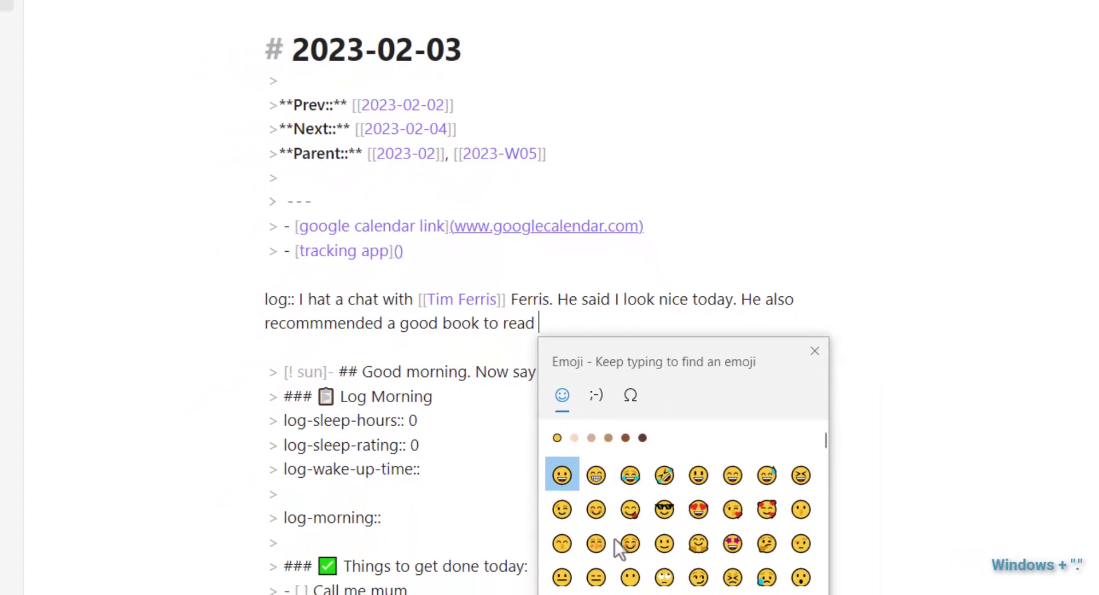
text(book)
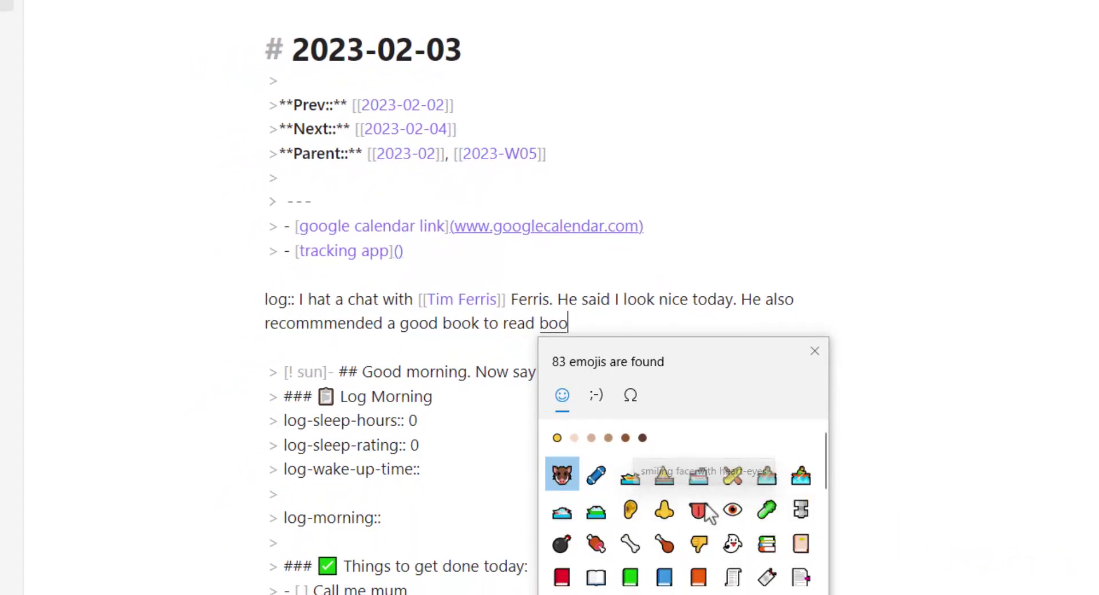
click(567, 435)
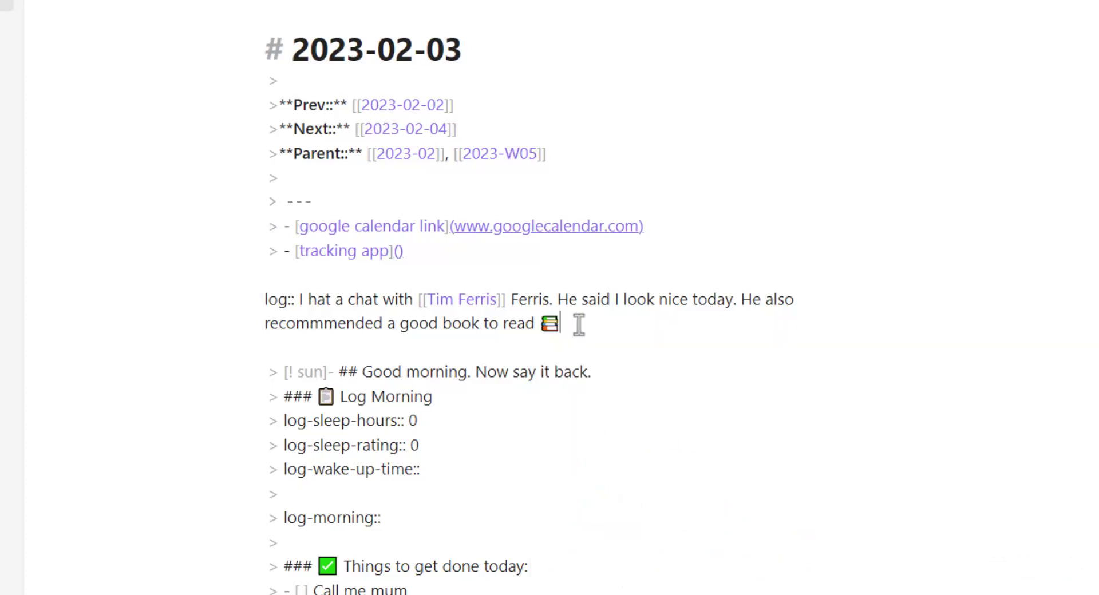
text(- the organized )
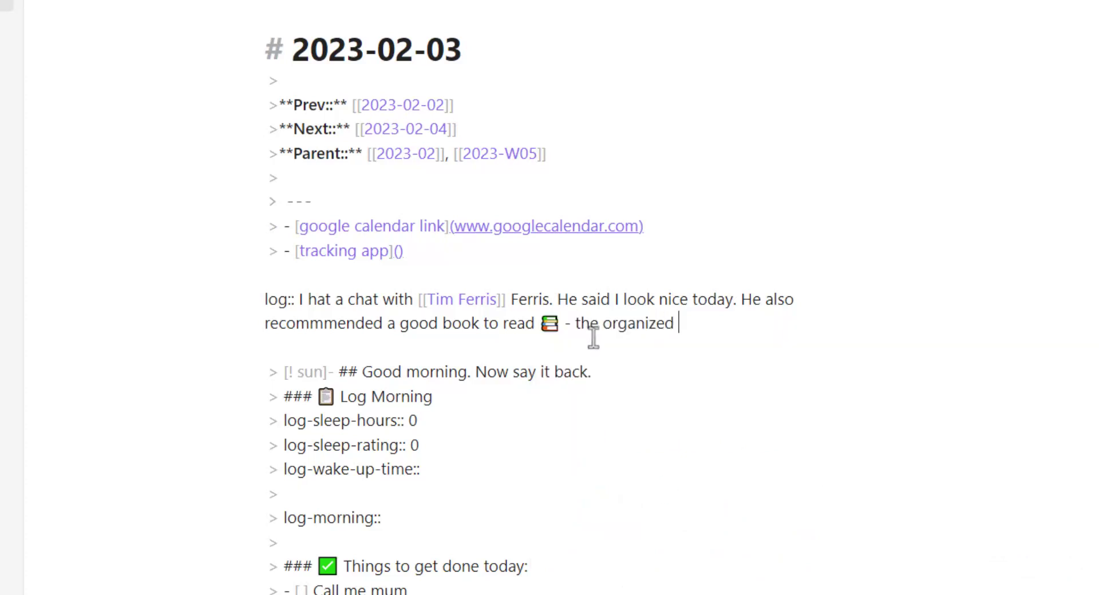
text(mind.)
Check the Tim Ferris note's dataview table for the extended log entry with the book recommendation
drag(760, 321, 559, 322)
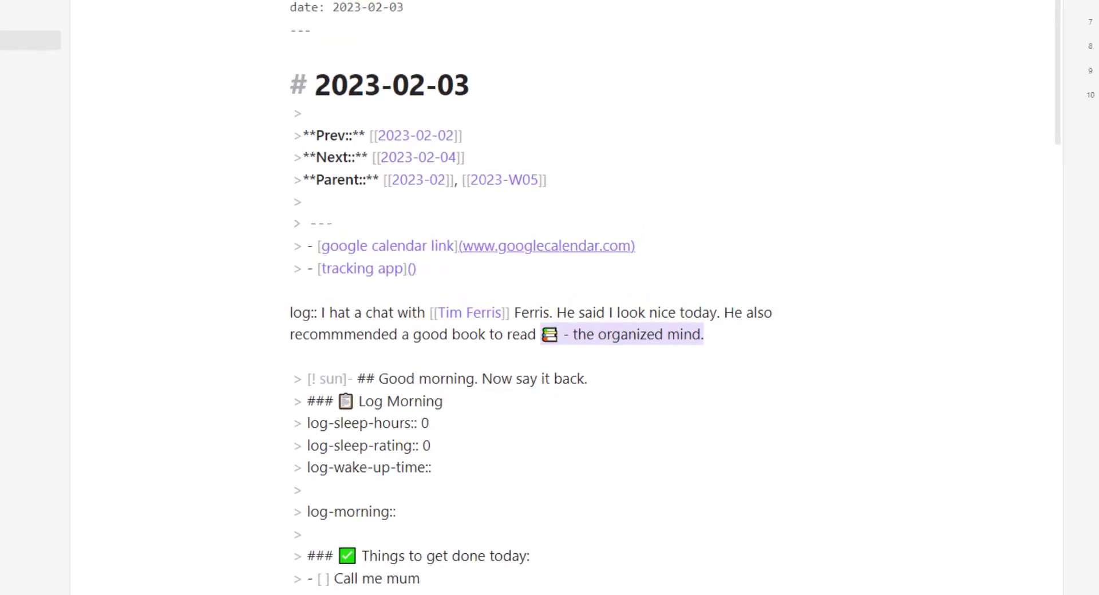
click(461, 30)
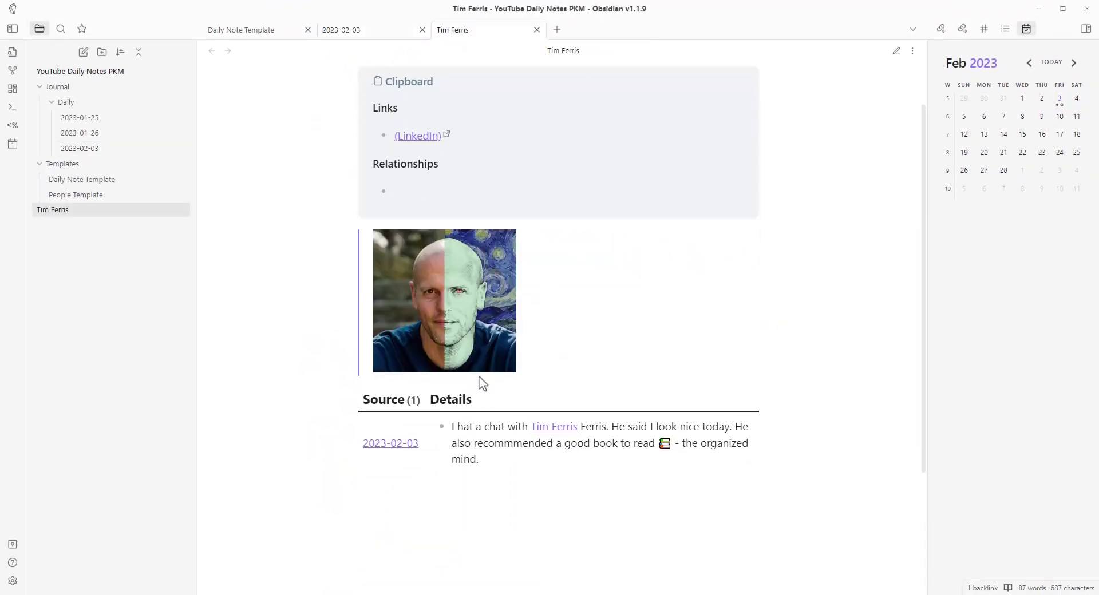
scroll(572, 389, down, 2)
scroll(659, 361, up, 3)
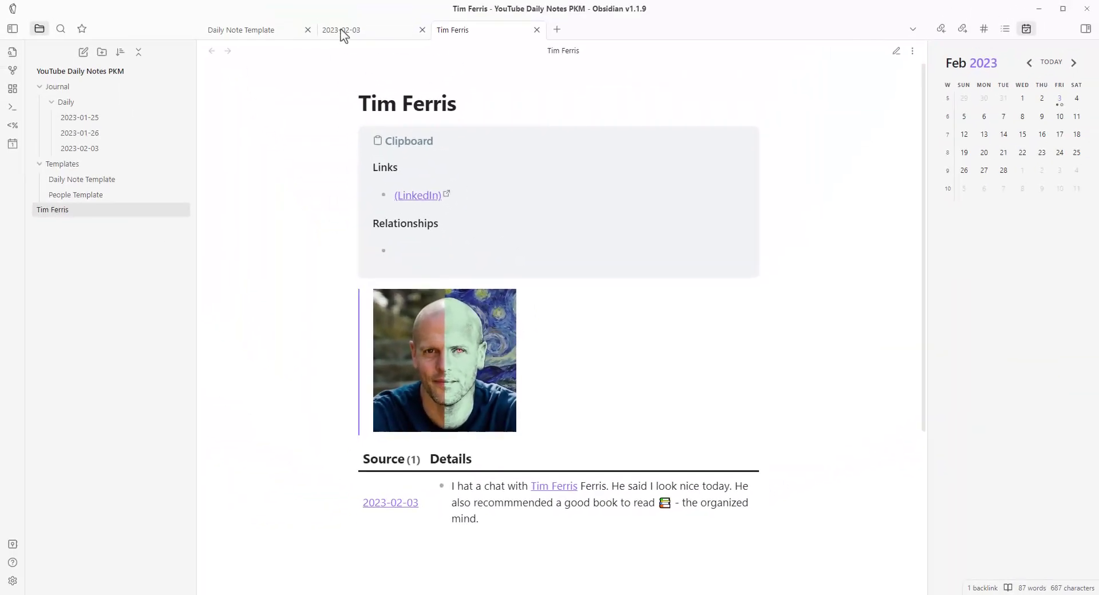
Review the wording of the whole log line in the 2023-02-03 daily note for parts that could be templated
click(342, 34)
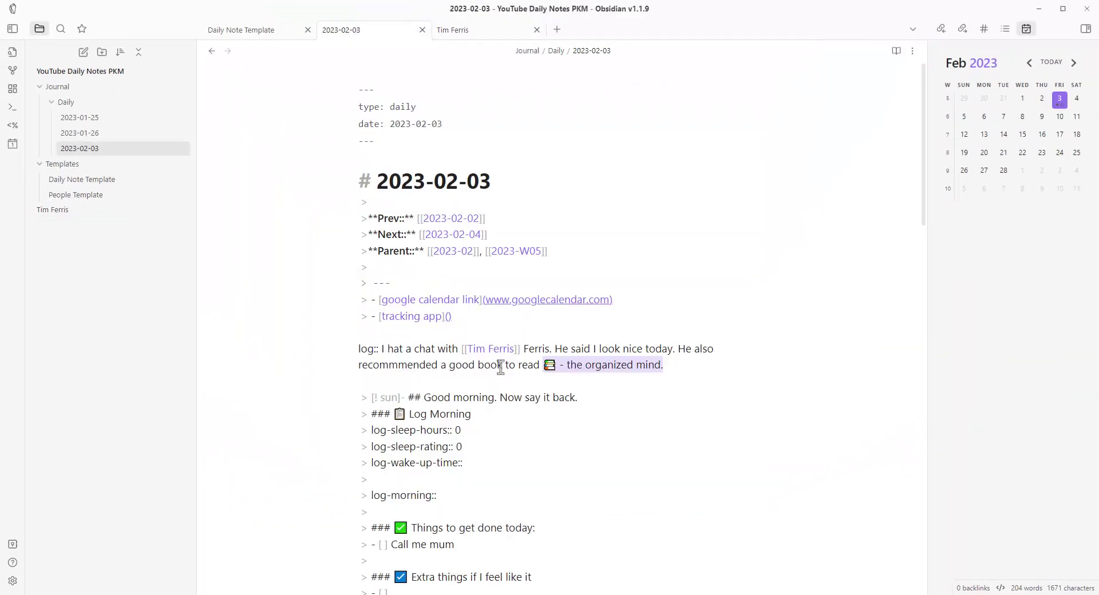
drag(418, 348, 663, 366)
click(474, 367)
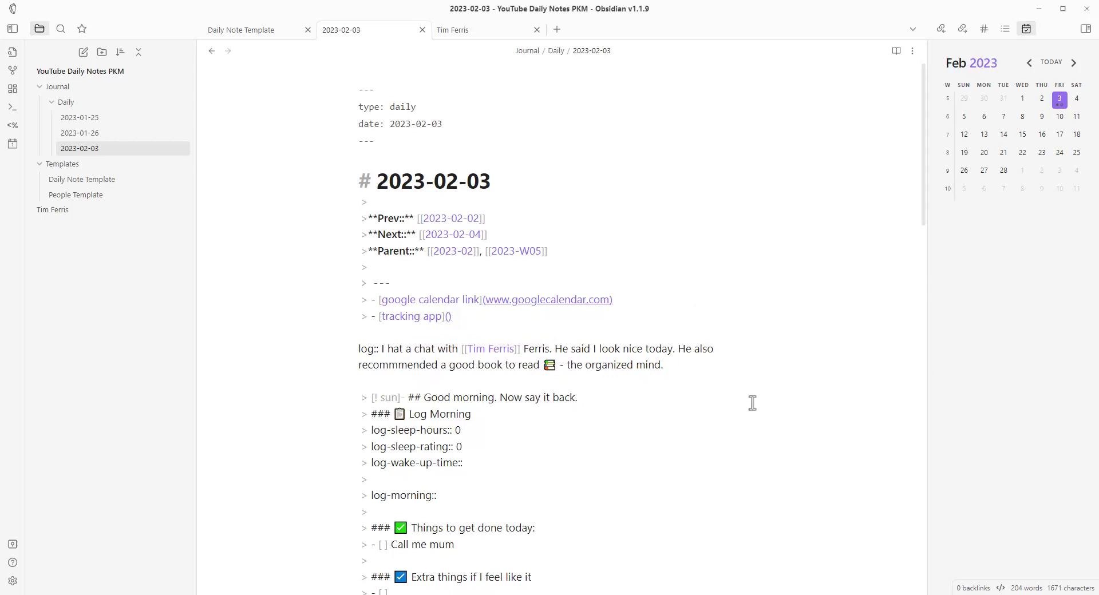
drag(669, 371, 356, 345)
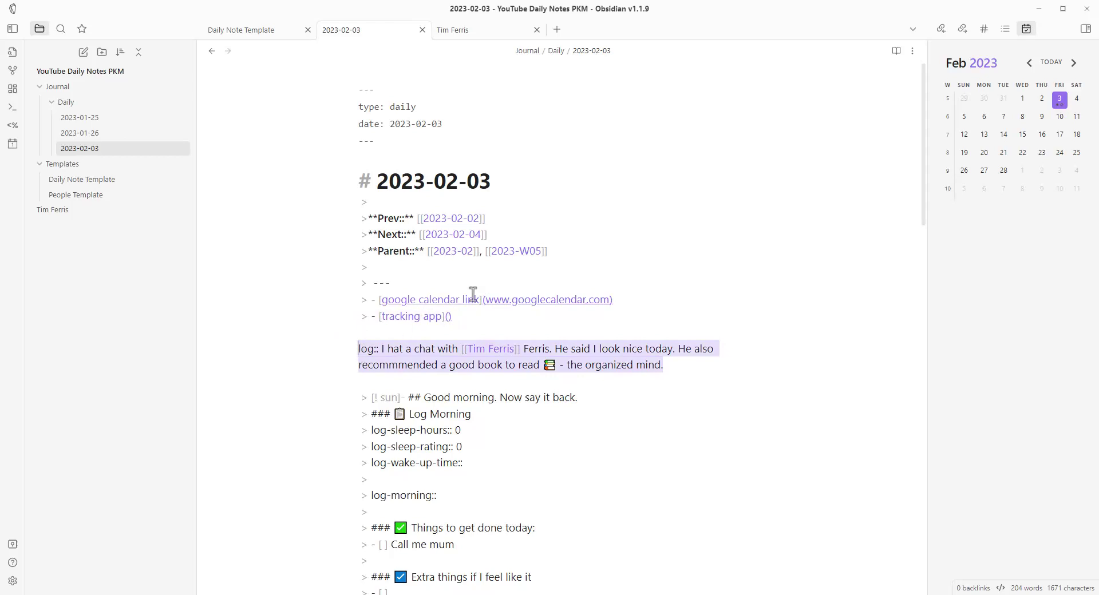
drag(367, 348, 402, 349)
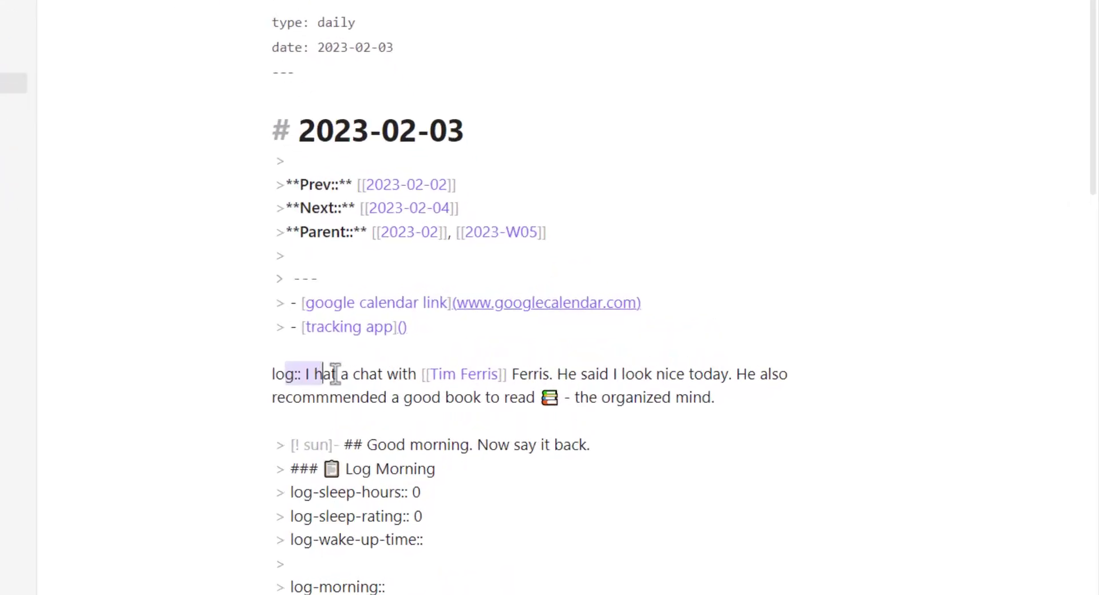
drag(330, 397, 424, 397)
drag(490, 397, 597, 397)
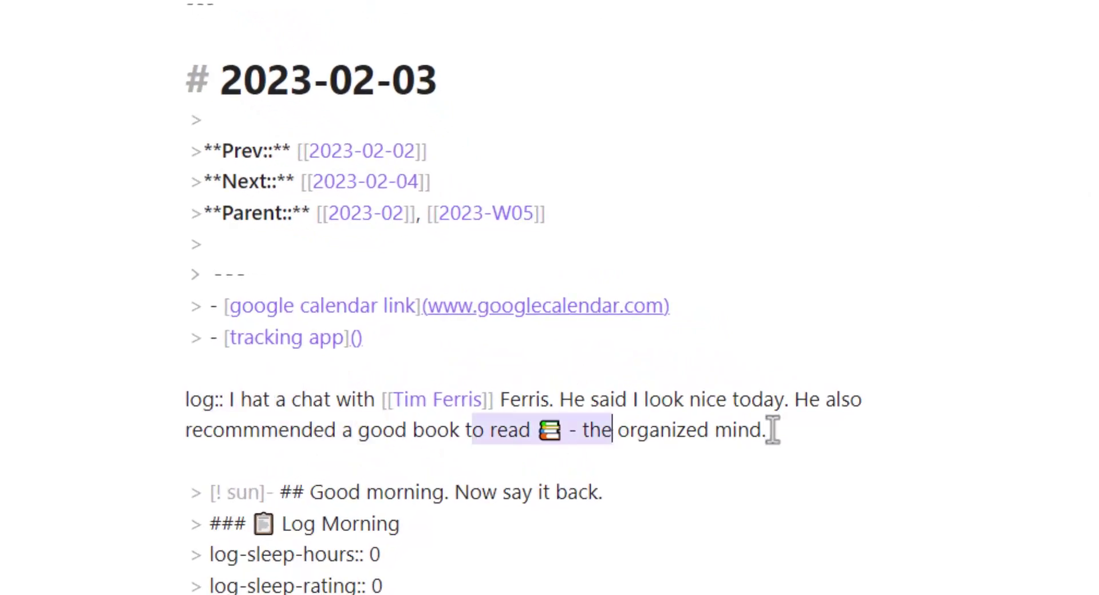
click(768, 414)
click(786, 433)
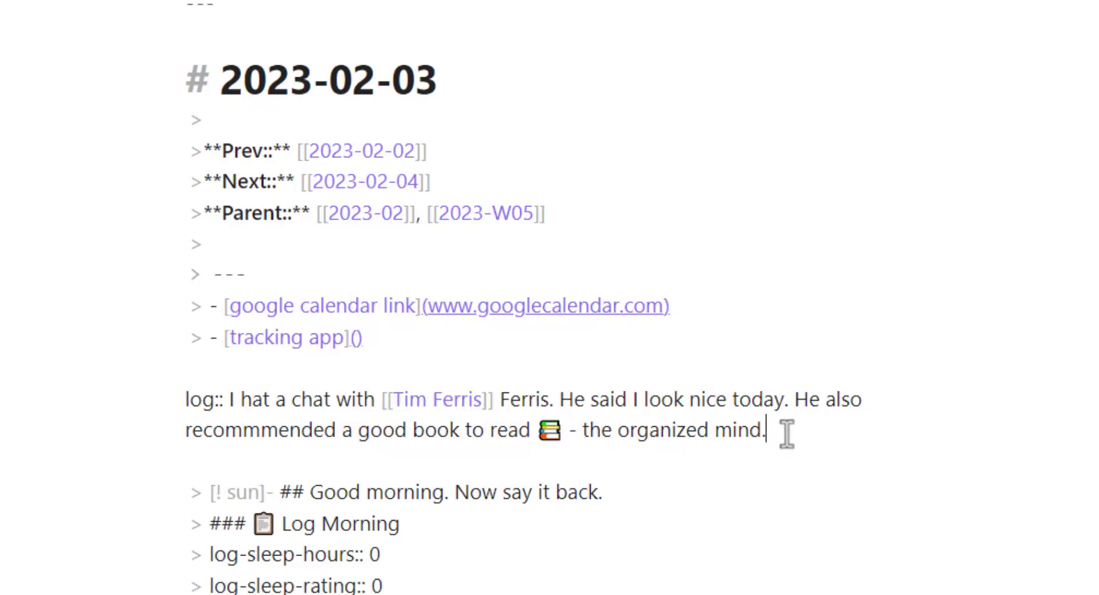
Create a note named "Log Chat With Person" in the Templates folder
right_click(83, 167)
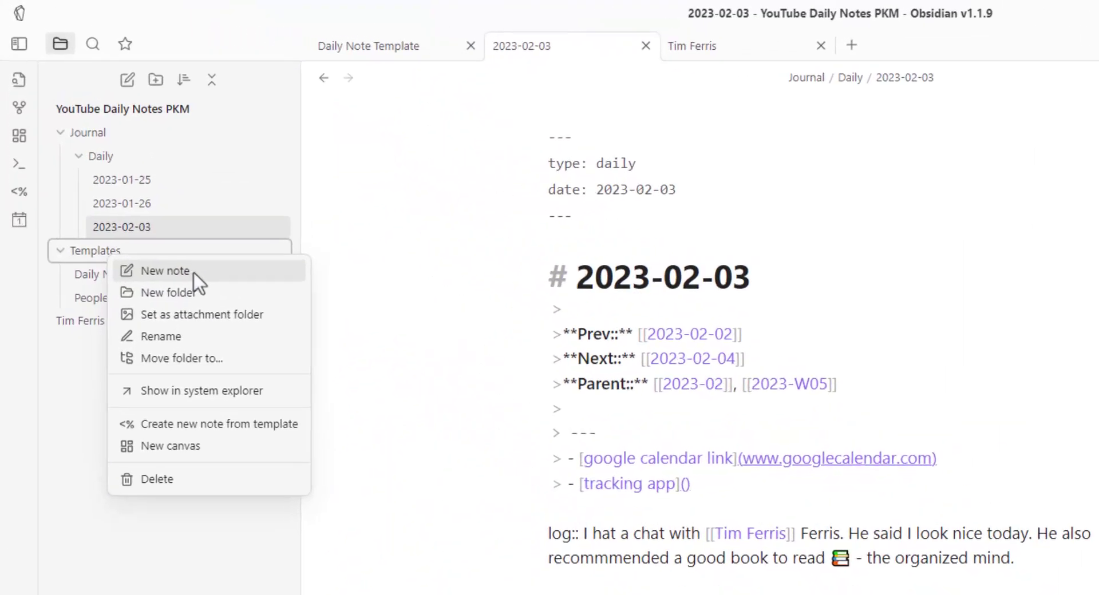
click(196, 271)
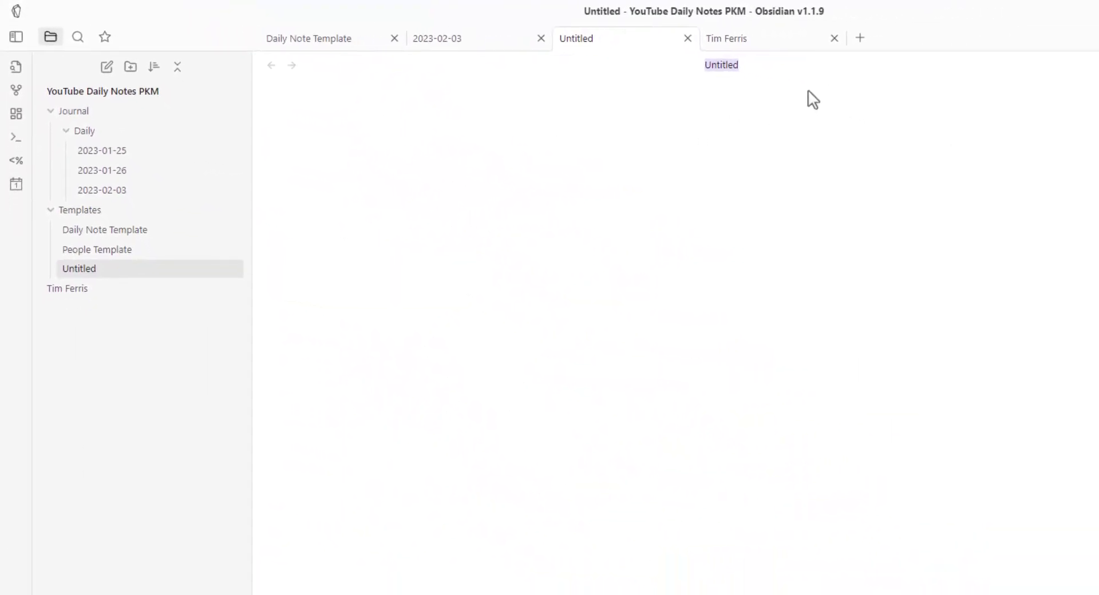
text(Log Chat With Person)
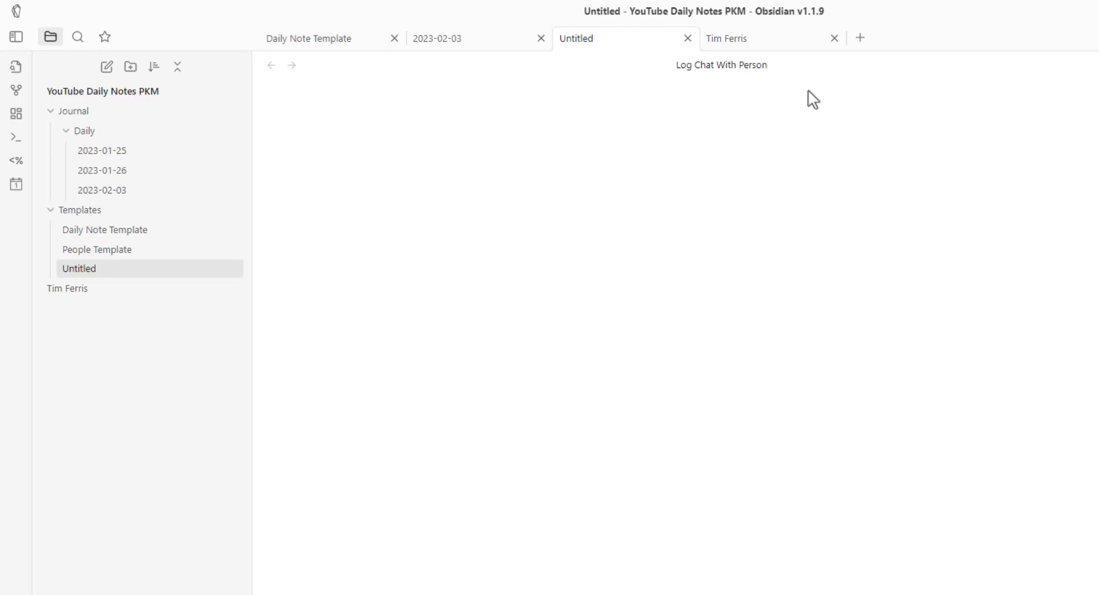
key(Return)
Write the template line "log:: I had a 💬 with [[]]" using the speech-bubble emoji and an empty internal link
text(log:: I had a)
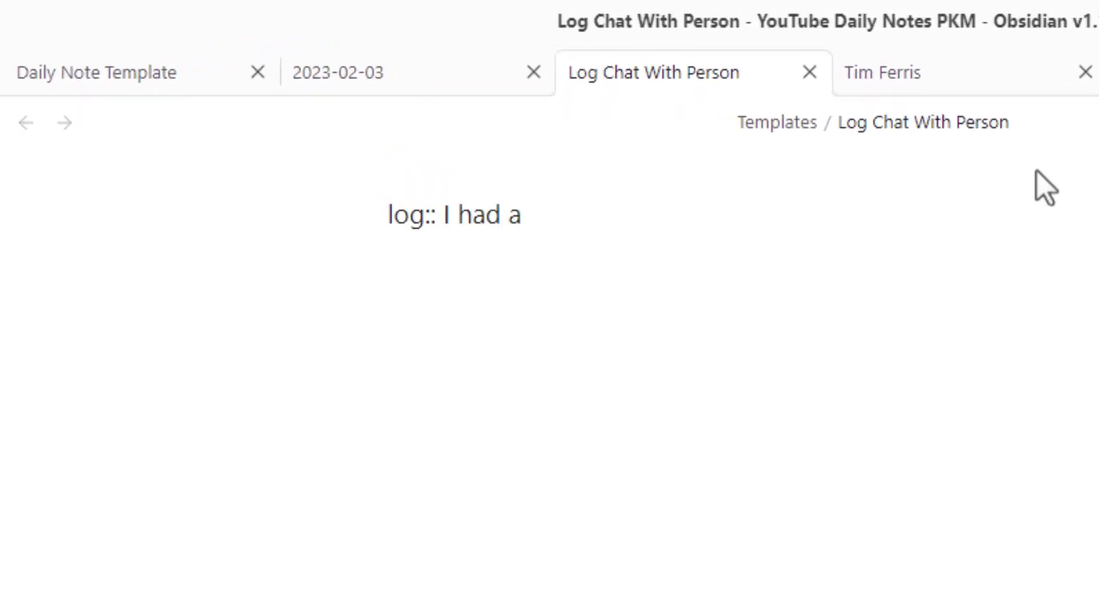
key(super+period)
text(bubbl)
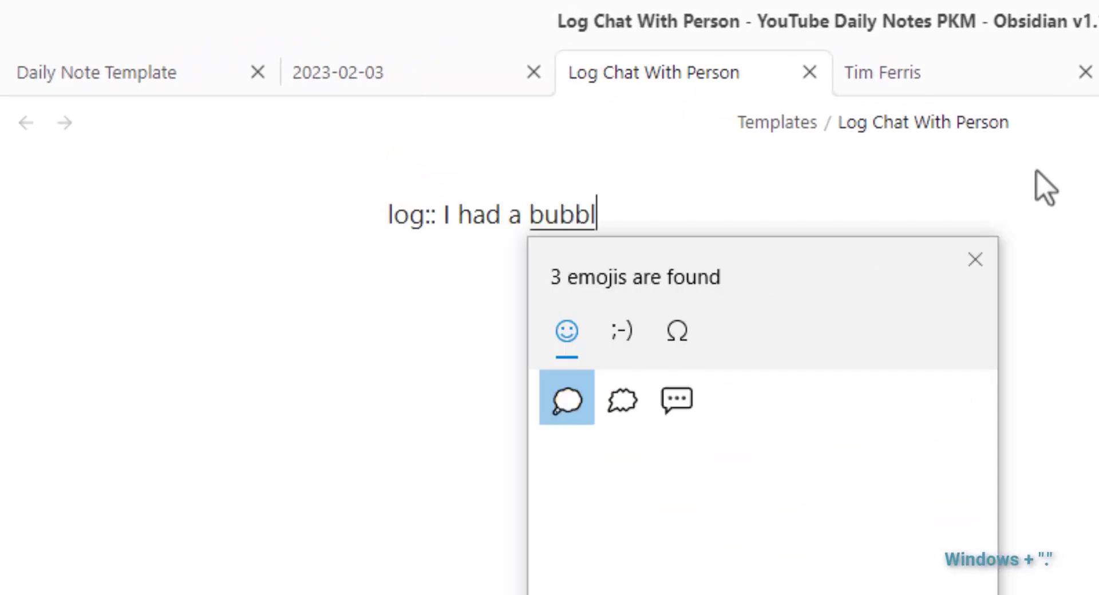
key(Right)
key(Right)
key(Return)
text(with )
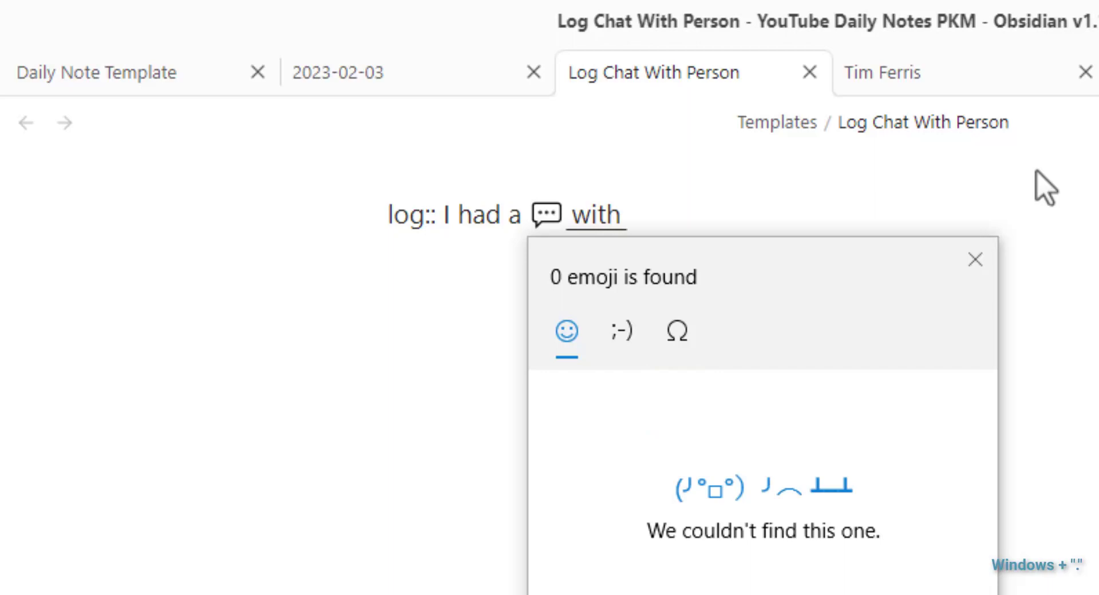
text([[)
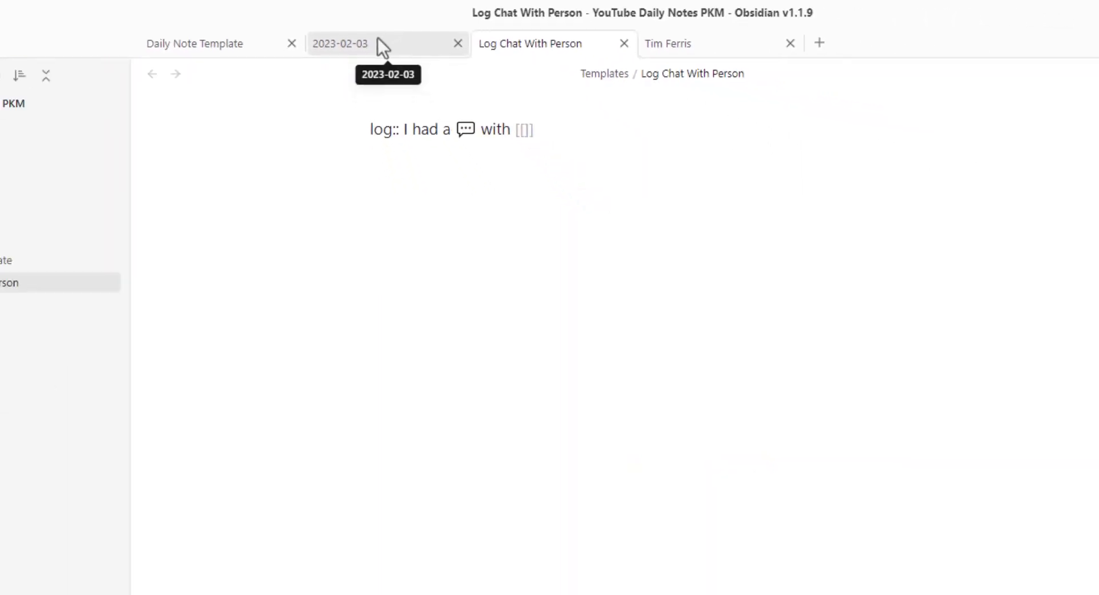
Delete the whole handwritten log line from the 2023-02-03 daily note
click(381, 47)
drag(663, 365, 354, 355)
key(BackSpace)
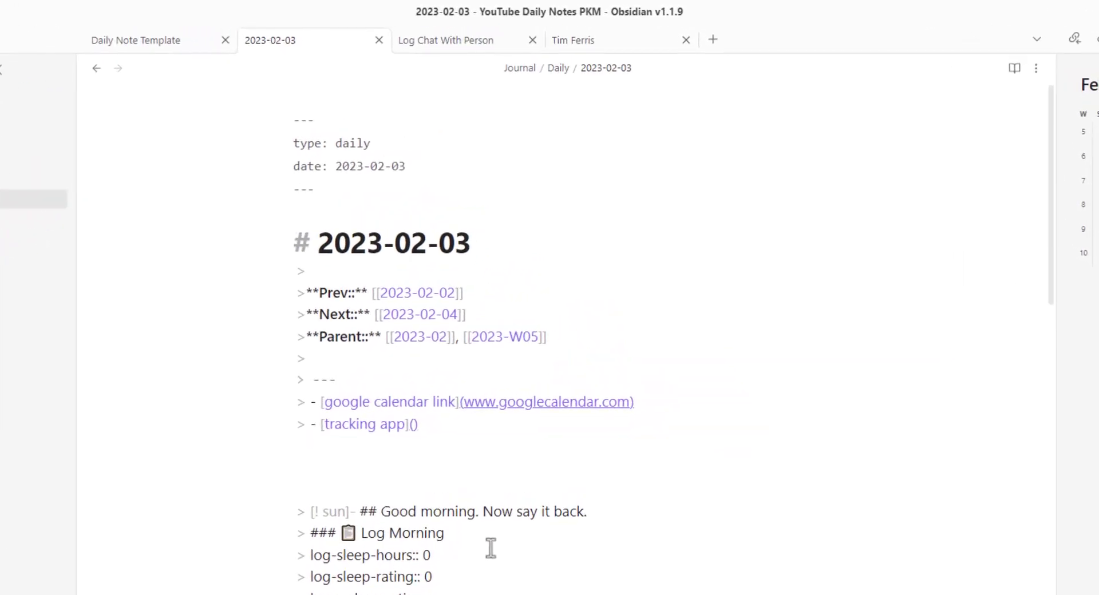
Insert the Log Chat With Person template with Templater in place of the deleted log line
key(ctrl+p)
text(tem)
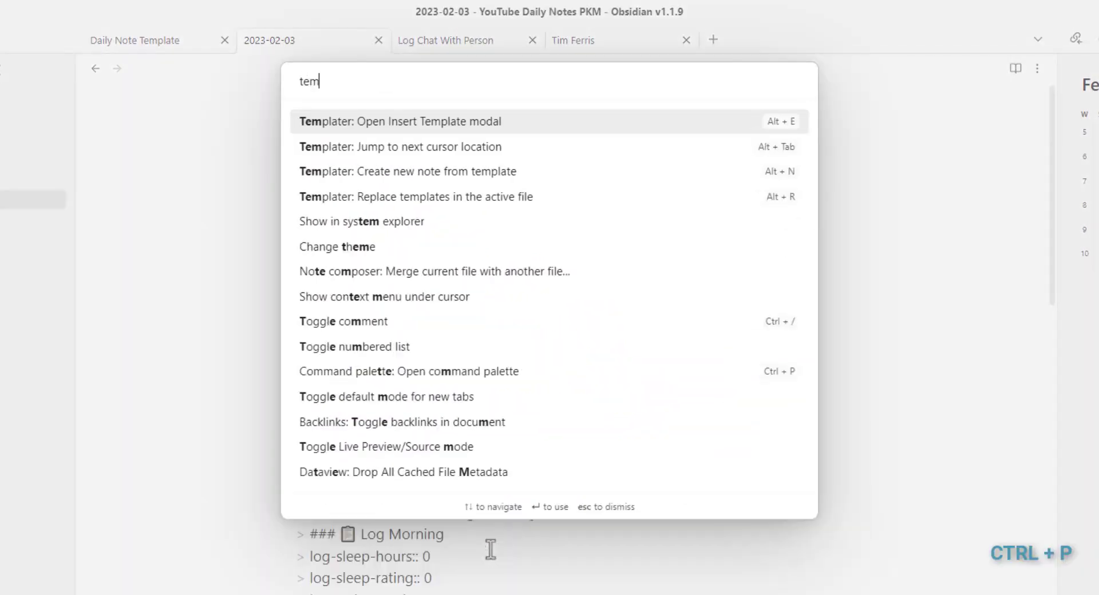
key(Return)
key(Down)
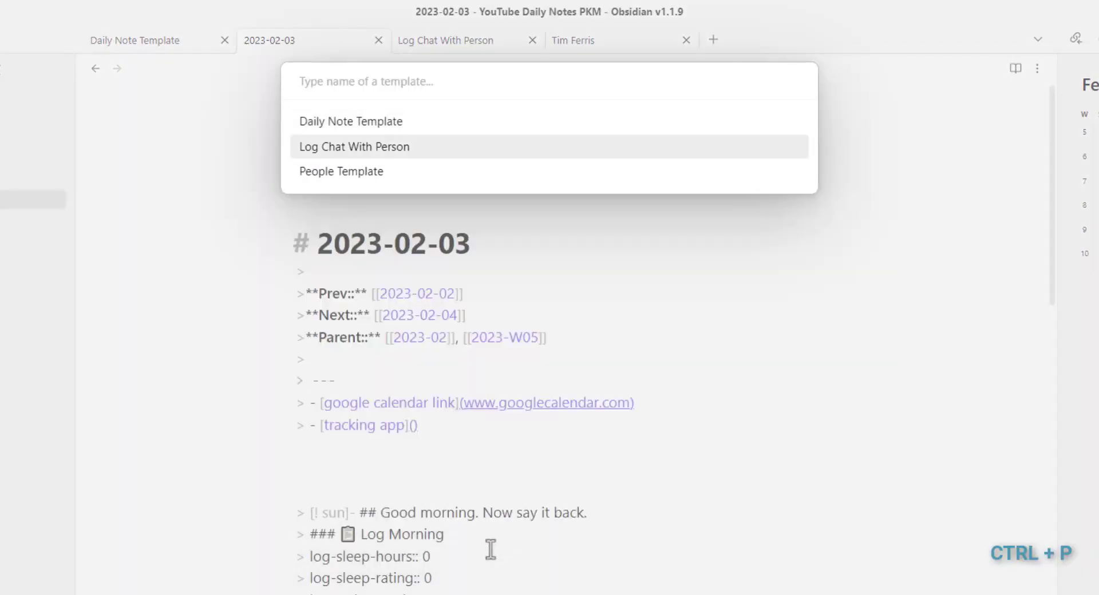
text(log)
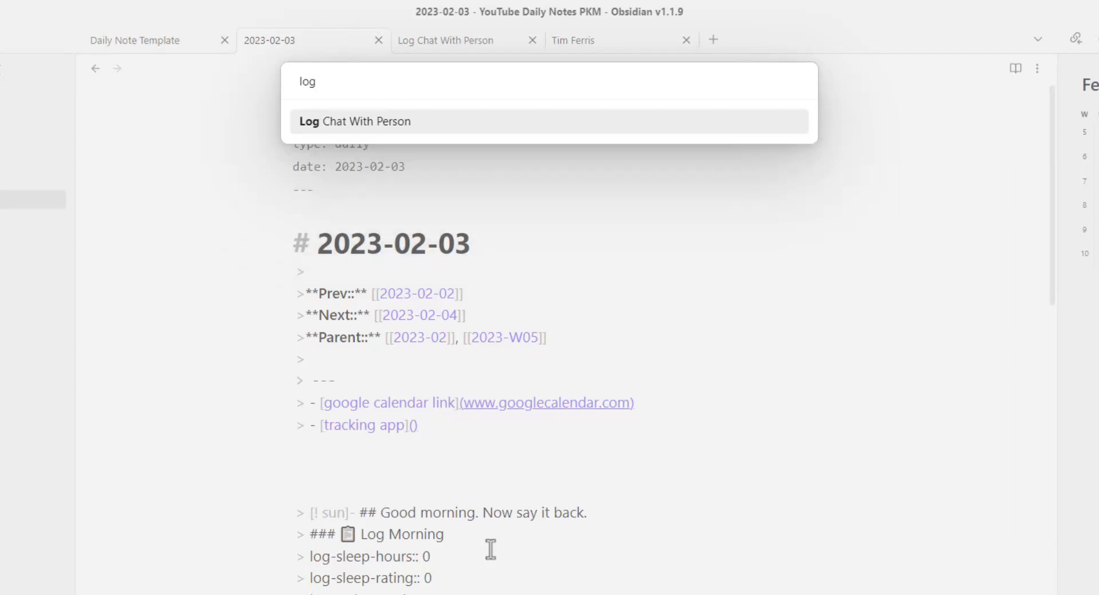
key(Return)
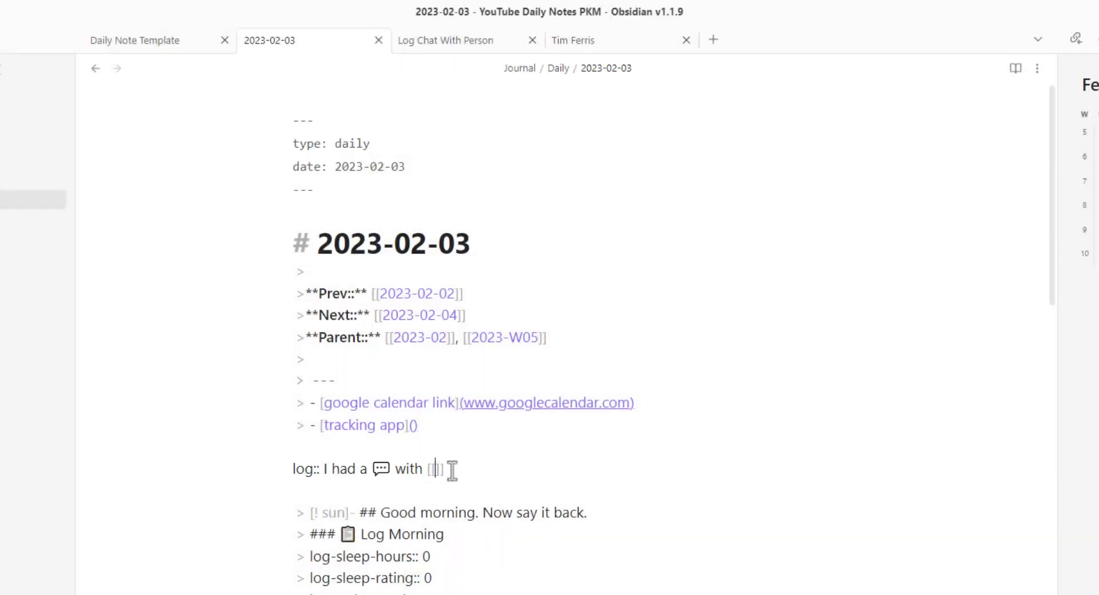
text(Te)
key(BackSpace)
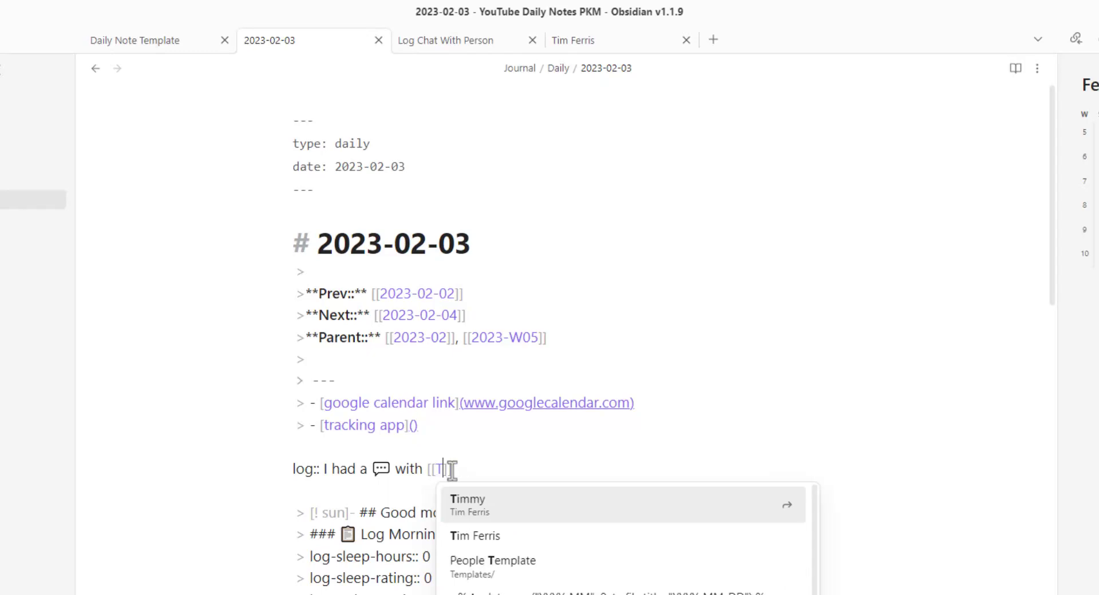
key(BackSpace)
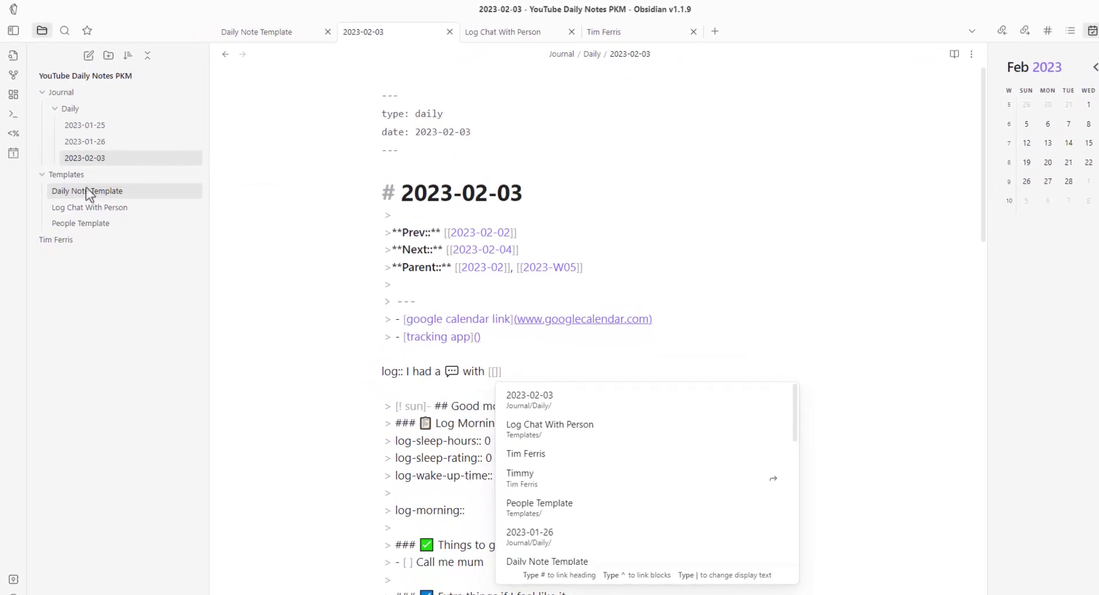
Create a note named "Log Book Recommendation from Person" in the Templates folder
right_click(87, 177)
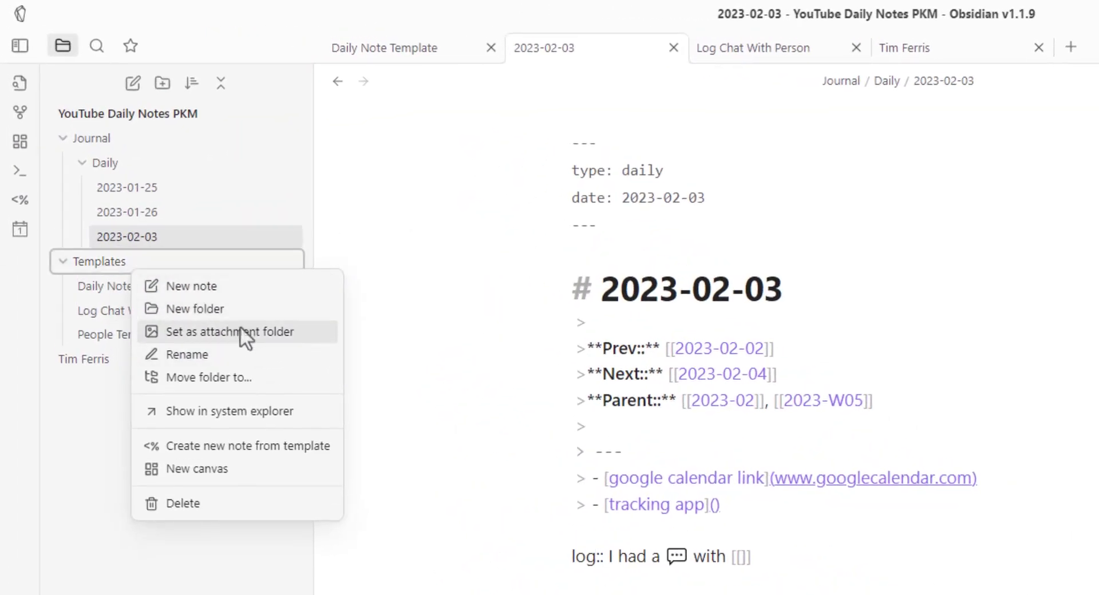
click(251, 288)
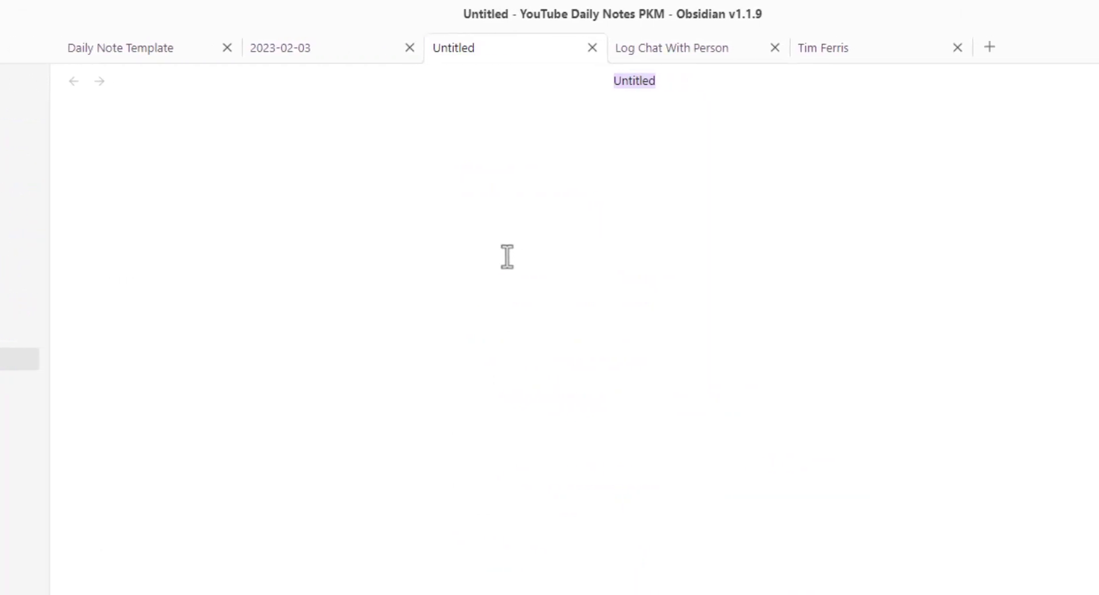
text(Log Book rec)
key(BackSpace)
key(BackSpace)
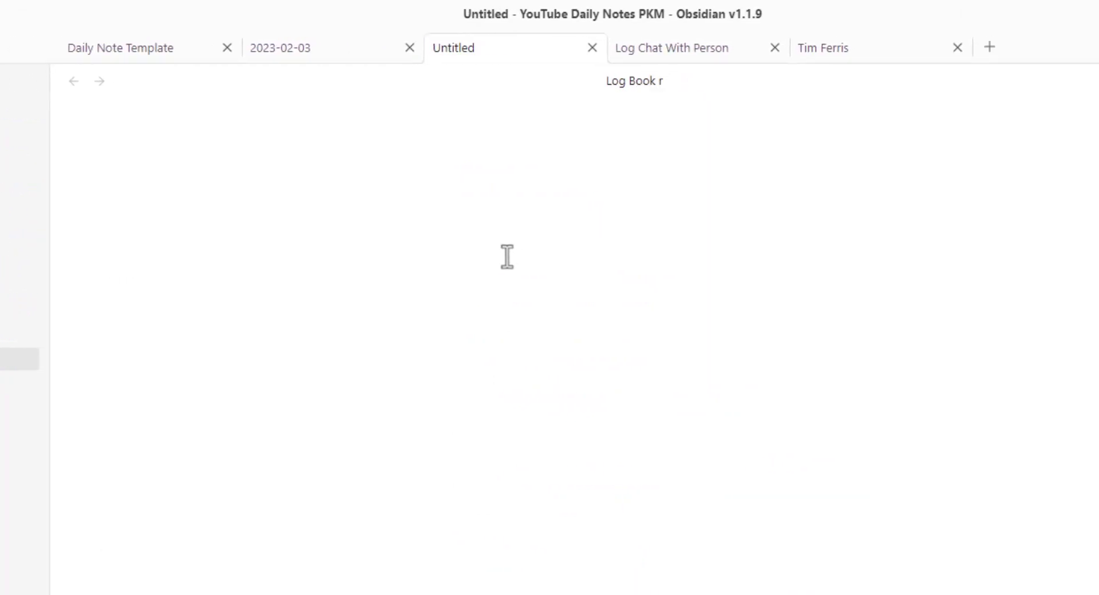
key(BackSpace)
text(Recommendation from Person)
key(Return)
Write the template line "log:: 📚 [[]] recommended to read" using the books emoji and an empty internal link
text(log::)
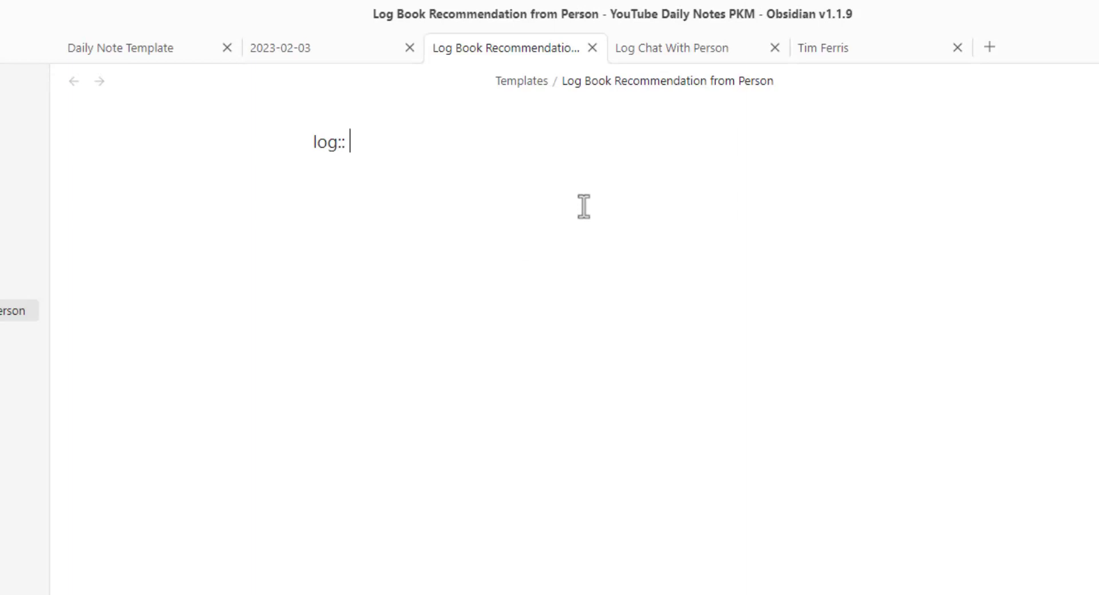
key(super+period)
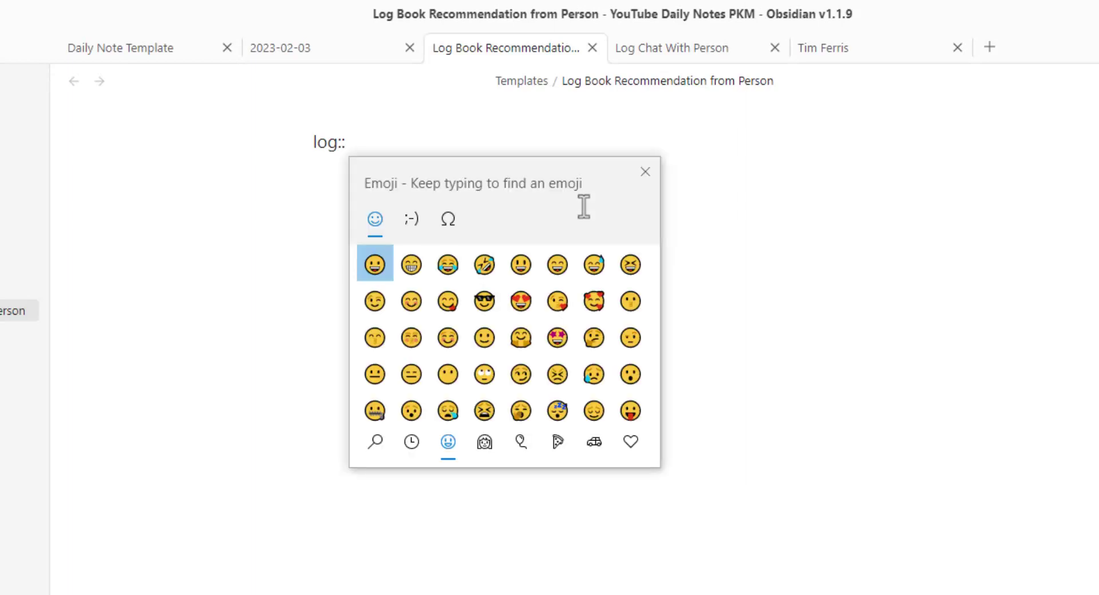
text(book)
key(Return)
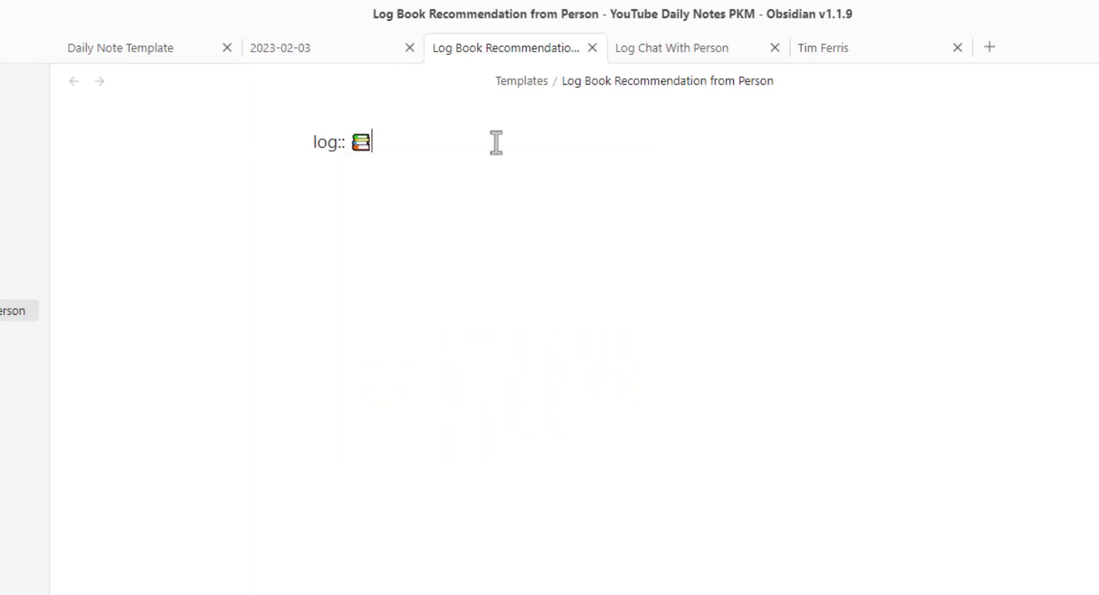
text(This)
key(BackSpace)
key(BackSpace)
key(BackSpace)
key(BackSpace)
text([[)
key(End)
text(recommended to re)
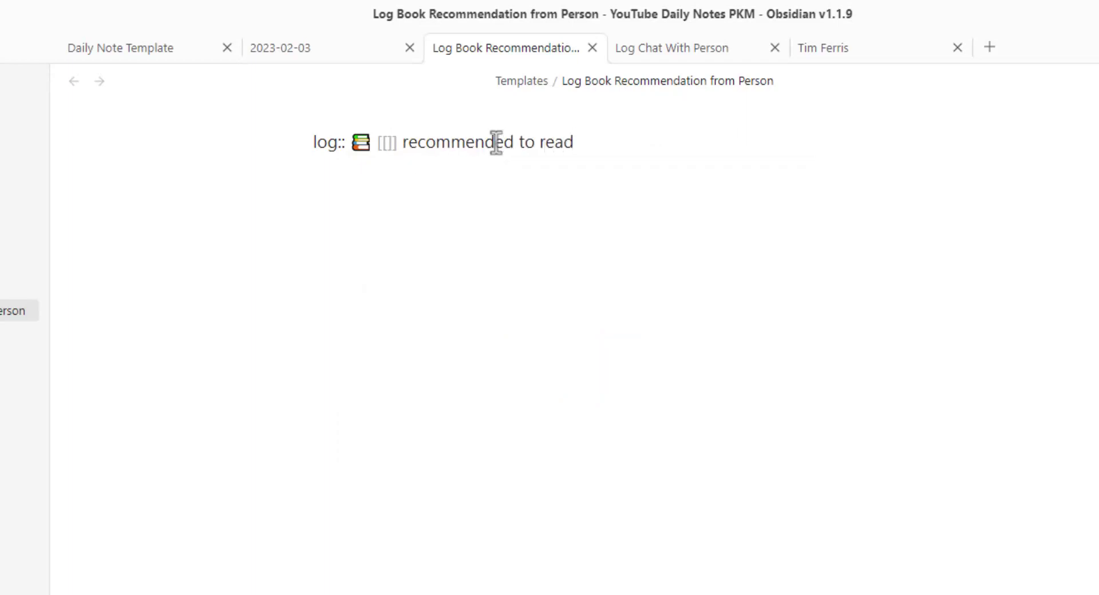
text(ad)
Insert the Log Book Recommendation from Person template with Templater below the chat log line in the 2023-02-03 daily note
click(327, 53)
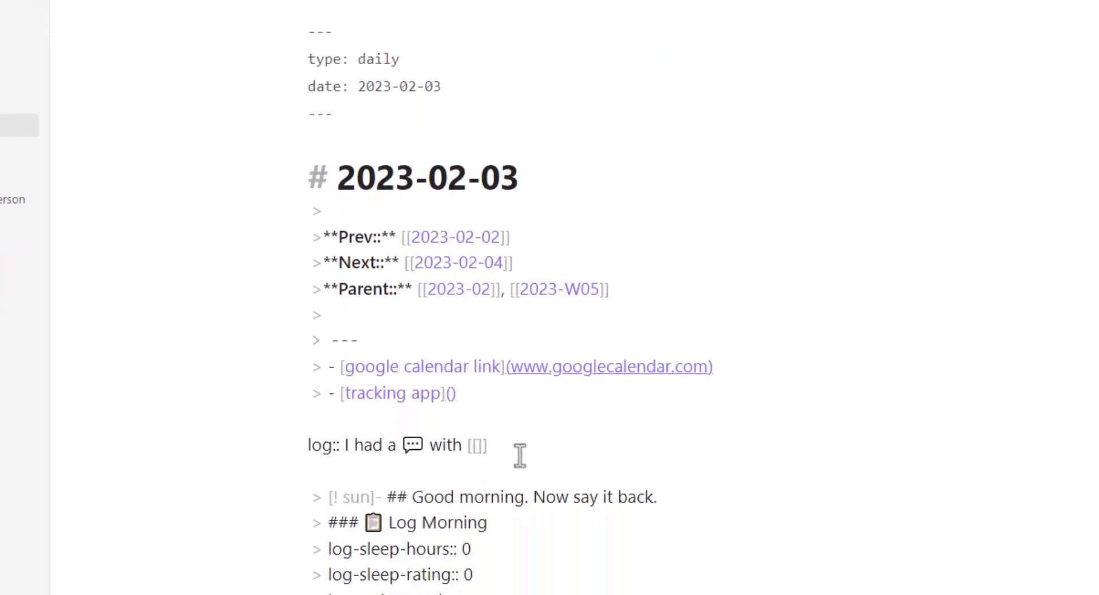
click(498, 452)
key(Return)
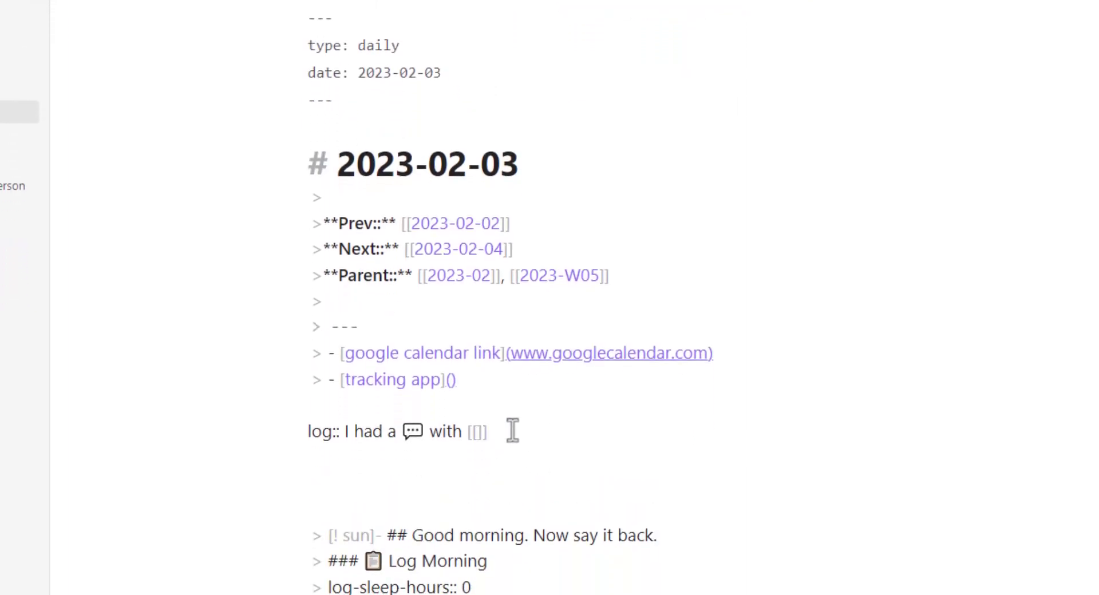
key(ctrl+p)
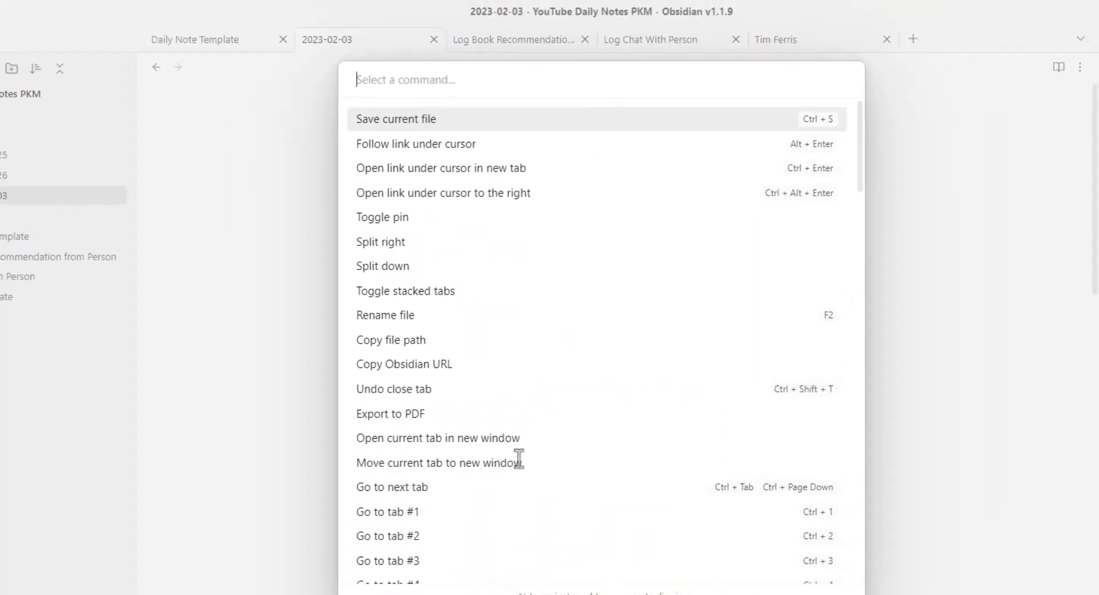
text(log)
key(BackSpace)
key(BackSpace)
key(BackSpace)
text(tem)
key(Return)
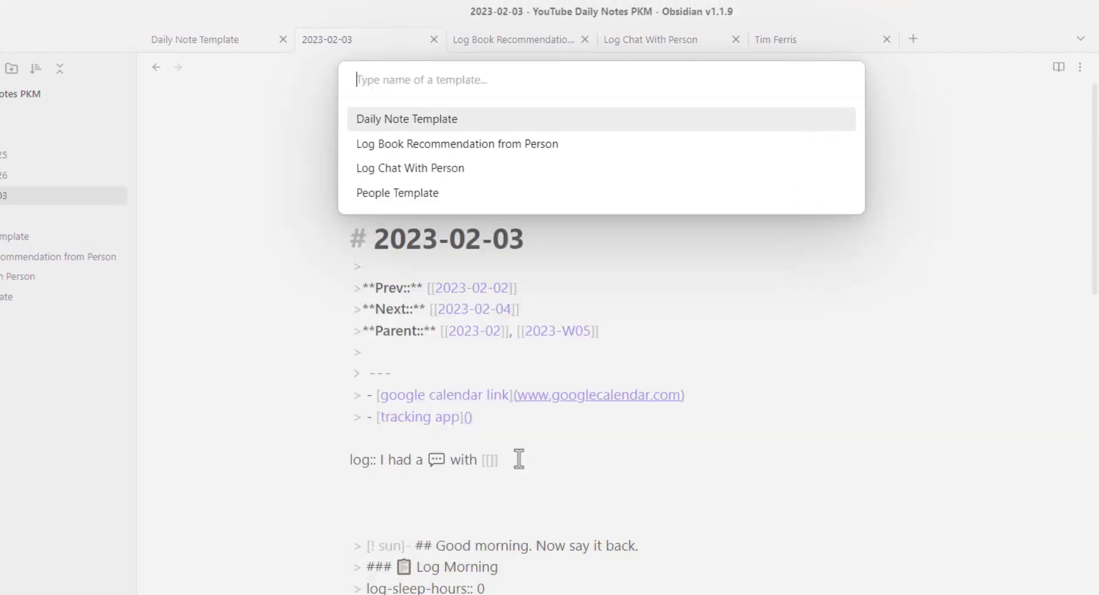
text(;)
key(BackSpace)
text(log)
key(Down)
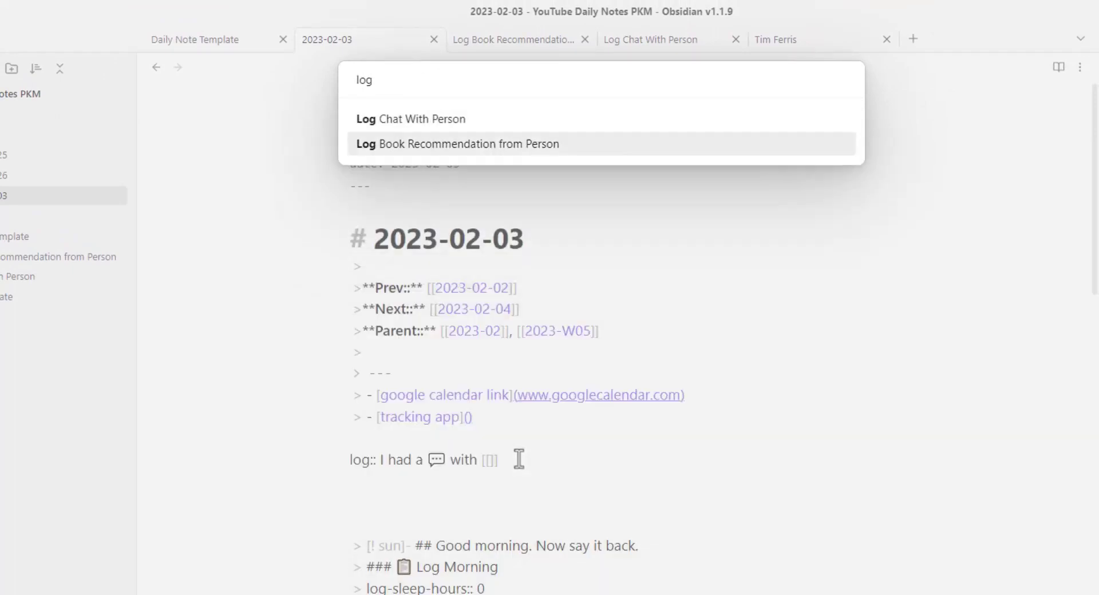
key(Return)
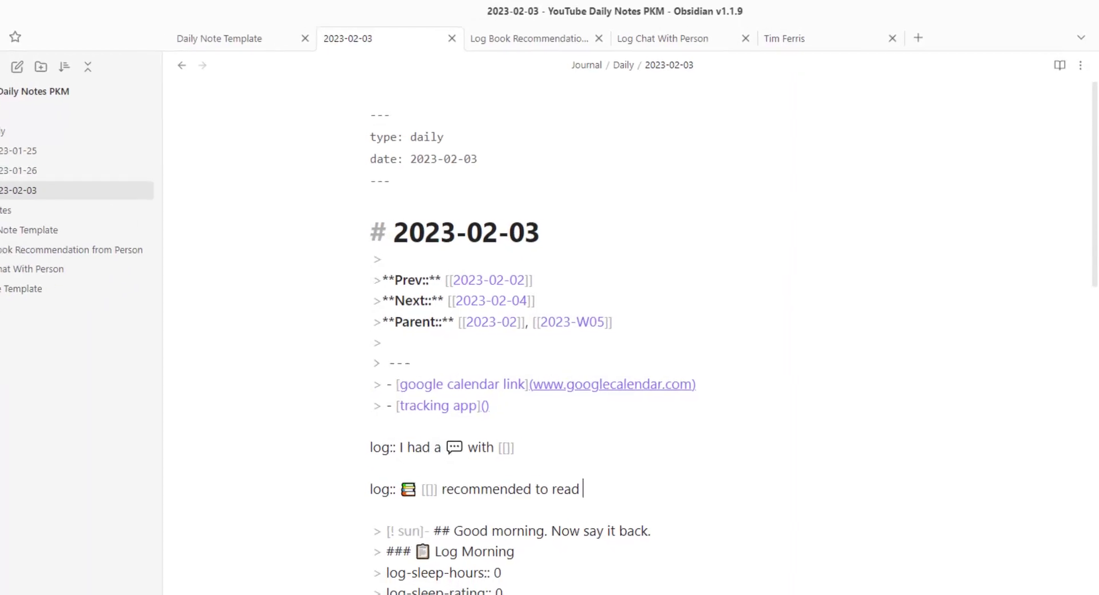
Create a note named "Log experience" in the Templates folder
right_click(86, 212)
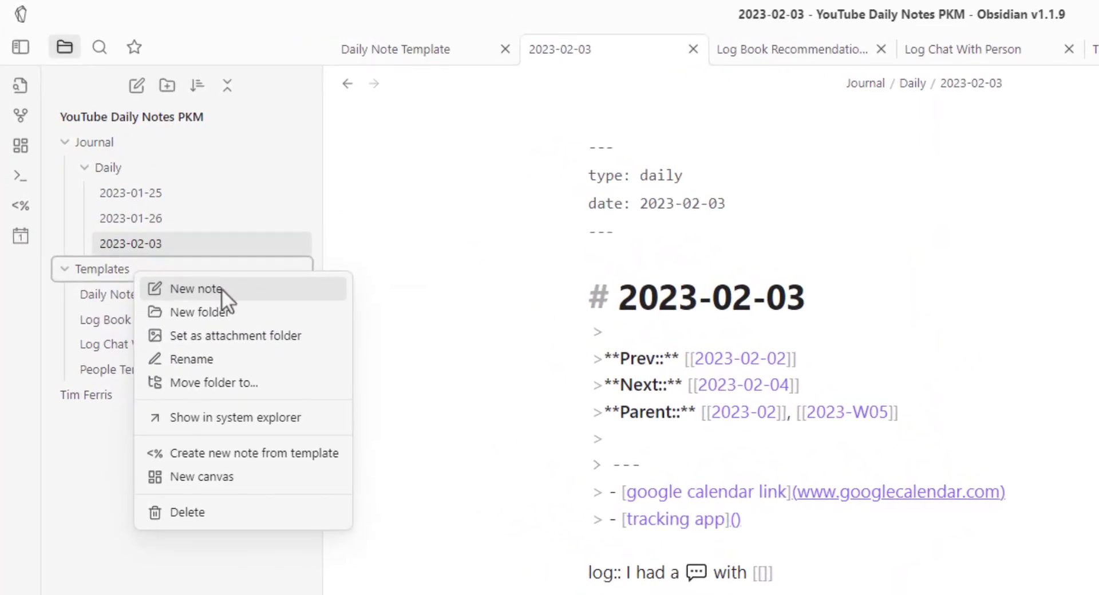
click(173, 227)
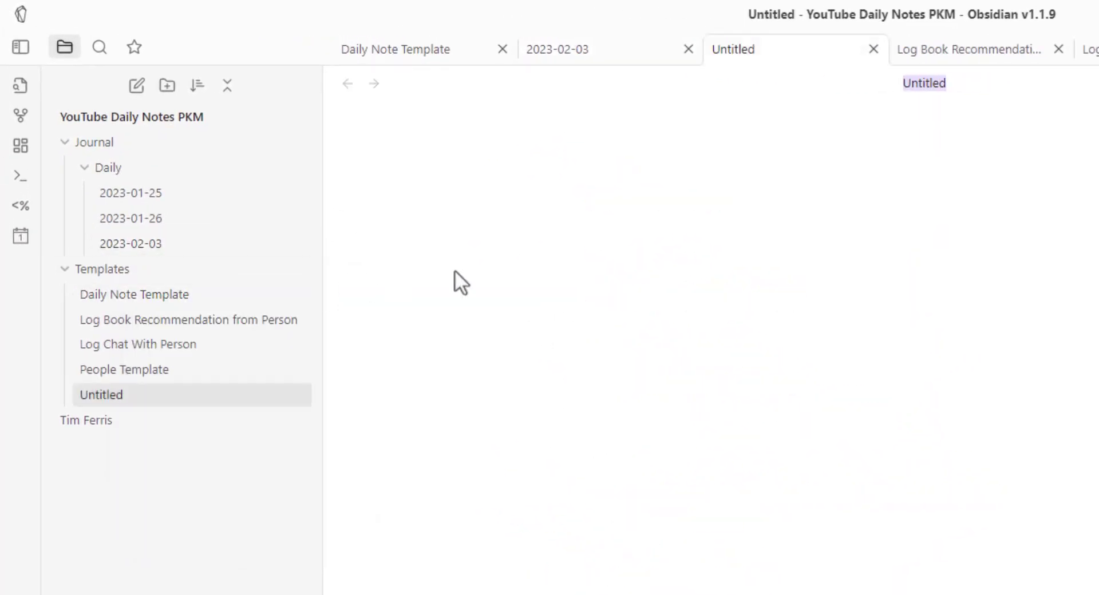
text(Log experienc)
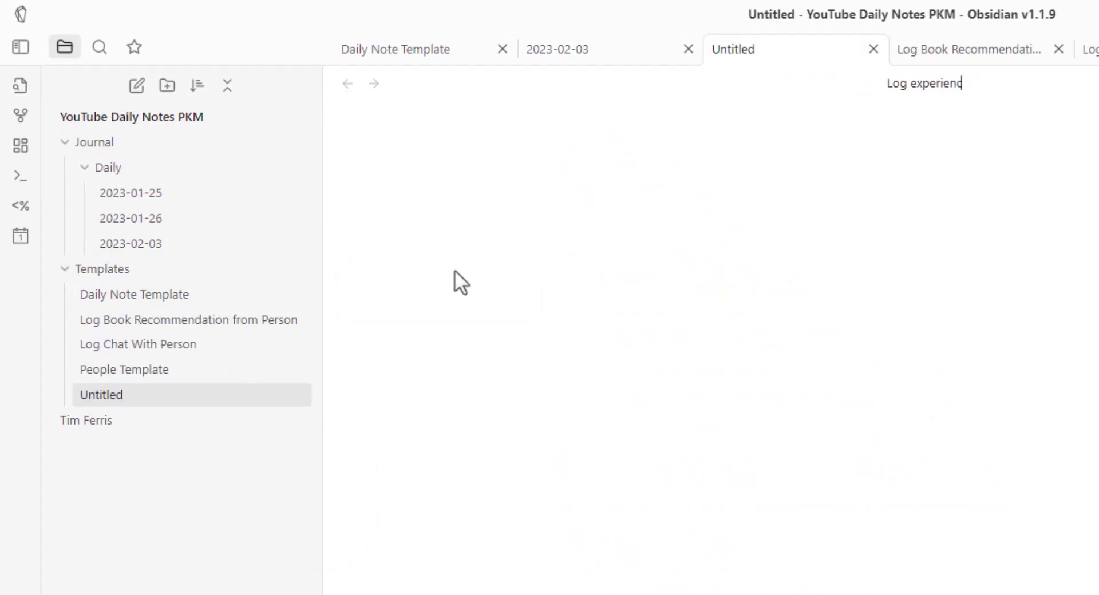
text(e)
key(Return)
Write the template line "log:: 🎪" in the Log experience note using the circus tent emoji
text(log::)
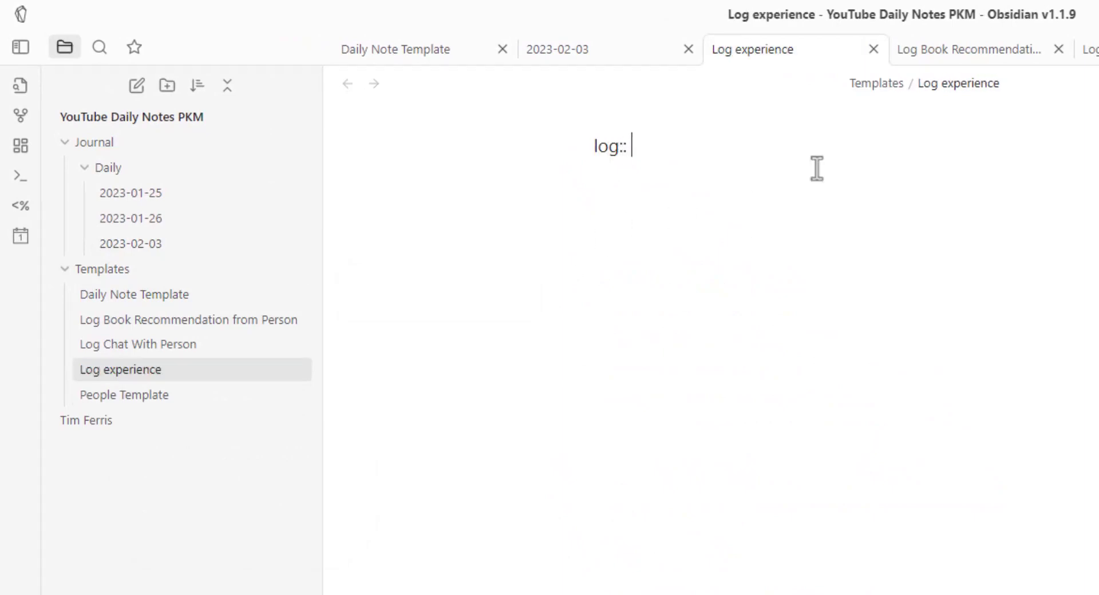
key(super+period)
text(circus)
key(Return)
text(Went)
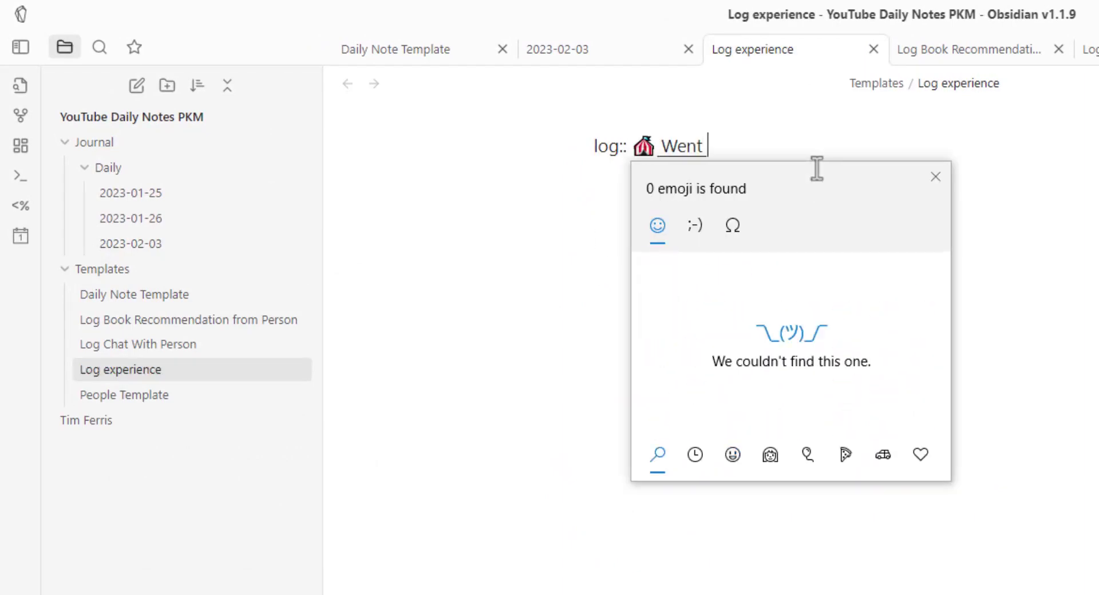
key(BackSpace)
key(BackSpace)
key(BackSpace)
key(BackSpace)
key(BackSpace)
key(Escape)
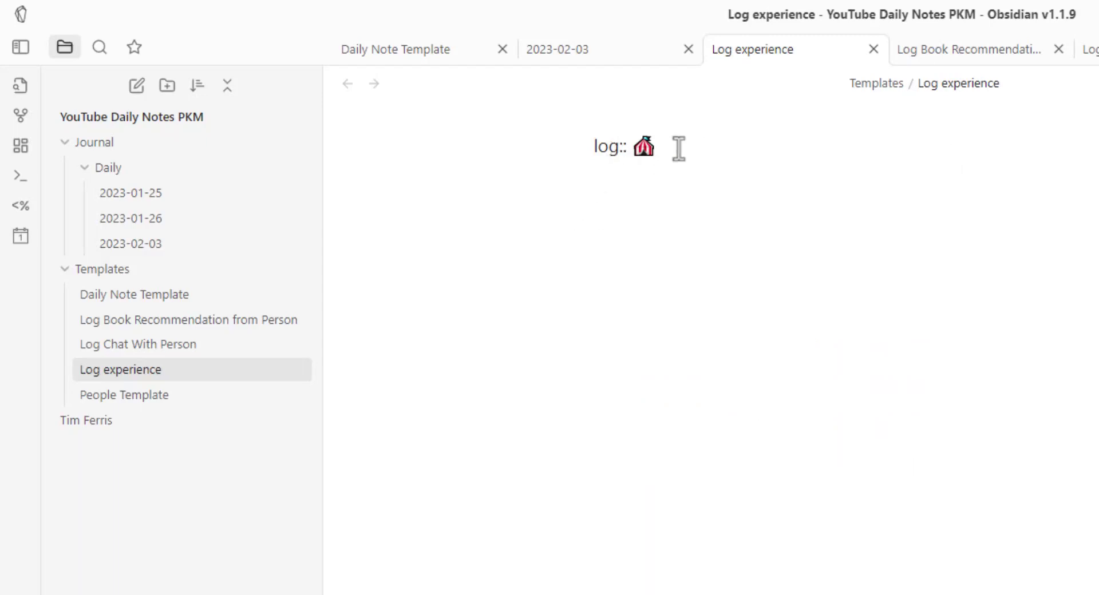
drag(659, 146, 634, 154)
click(679, 164)
click(692, 169)
double_click(661, 150)
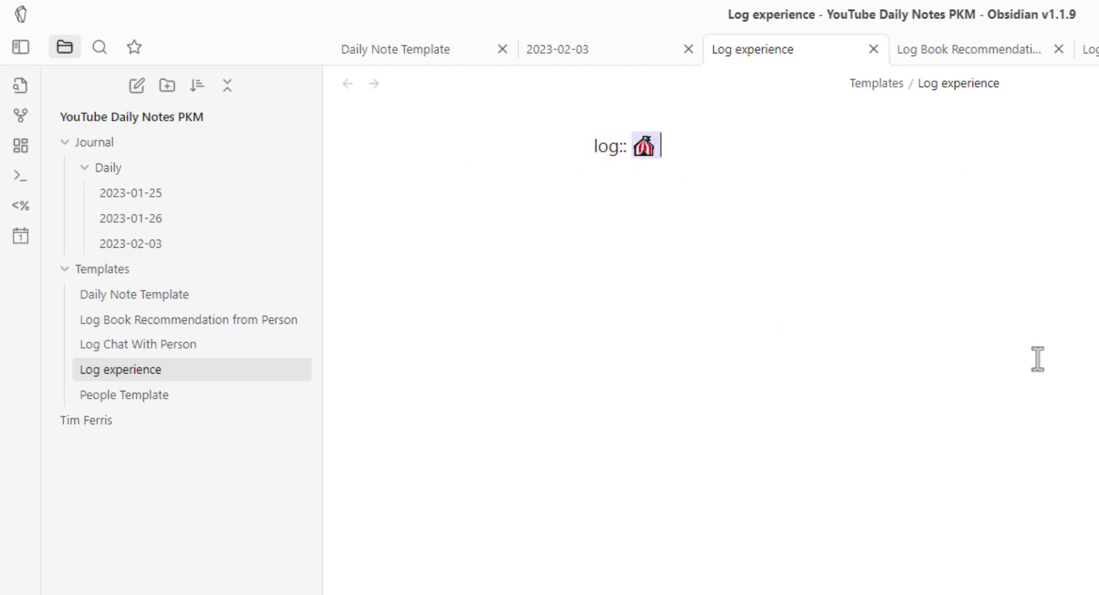
Insert the Log experience template with Templater below the book recommendation line in the 2023-02-03 daily note
click(641, 51)
key(Return)
key(Return)
text(lo)
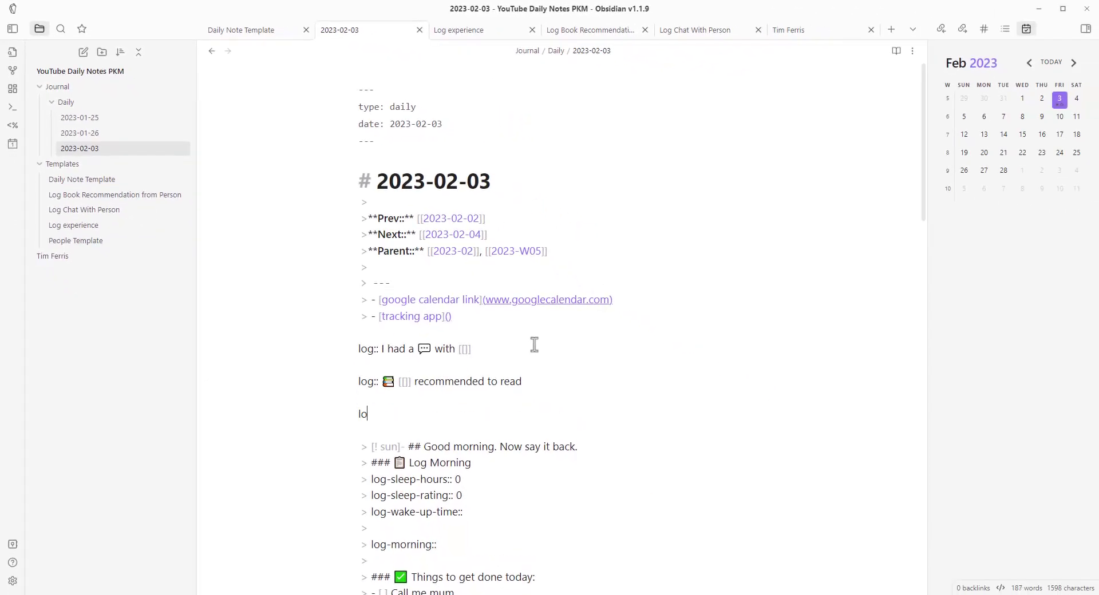
key(ctrl+p)
text(tem)
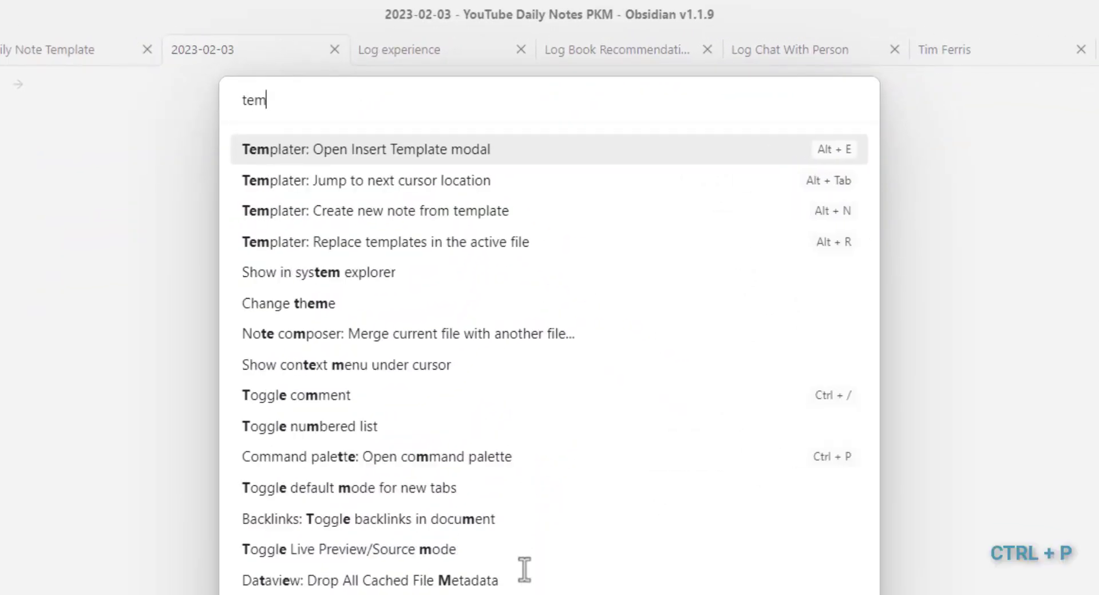
key(Return)
text(log)
key(Return)
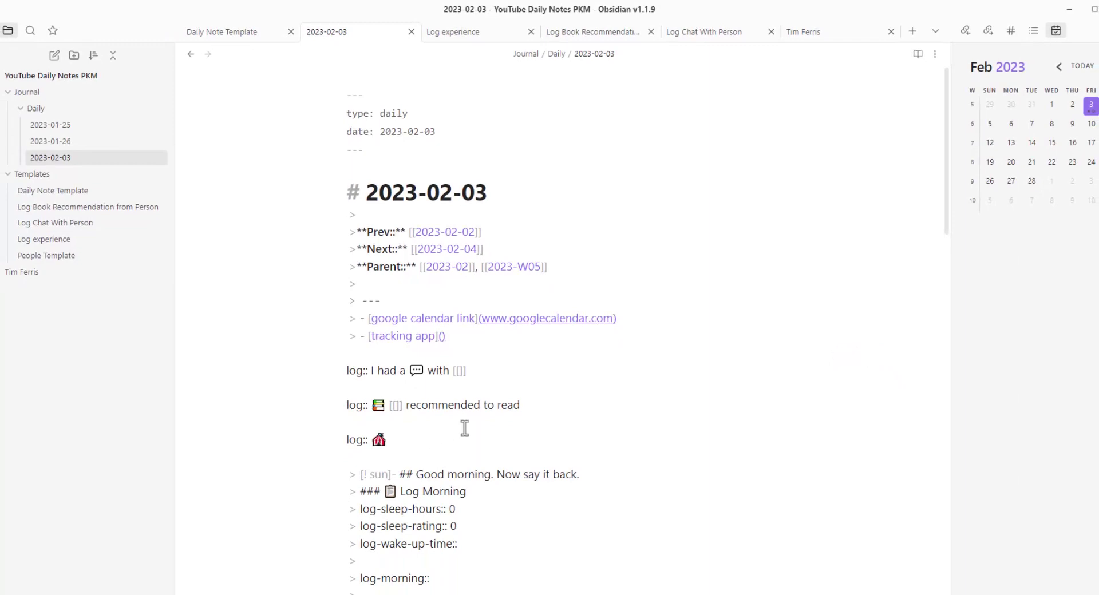
drag(390, 442, 334, 378)
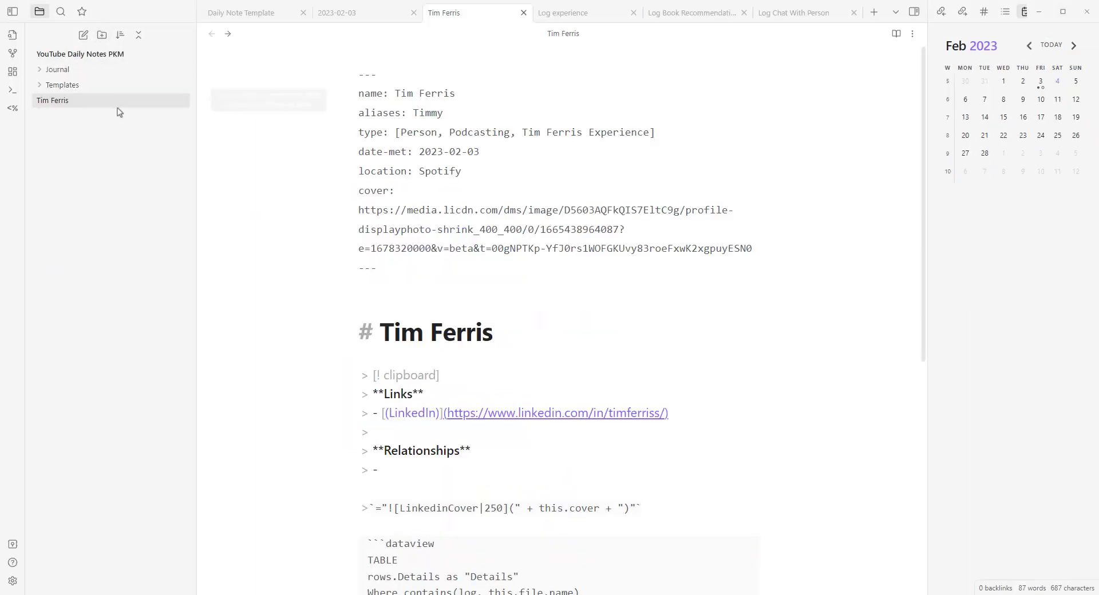
Create a People folder at the vault root and move the Tim Ferris note into it
click(103, 36)
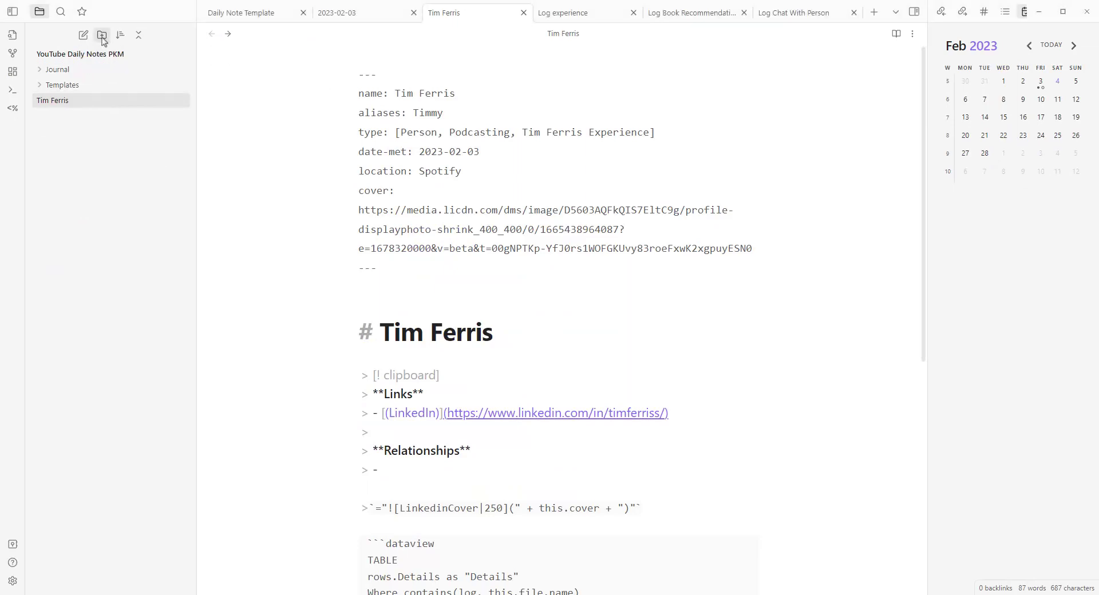
text(People)
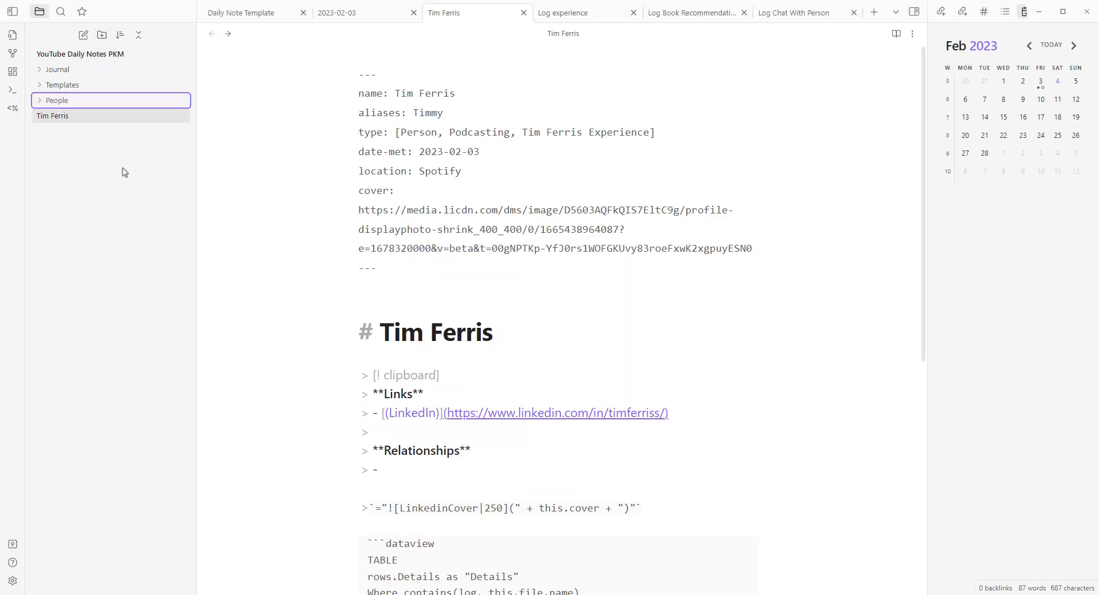
key(Return)
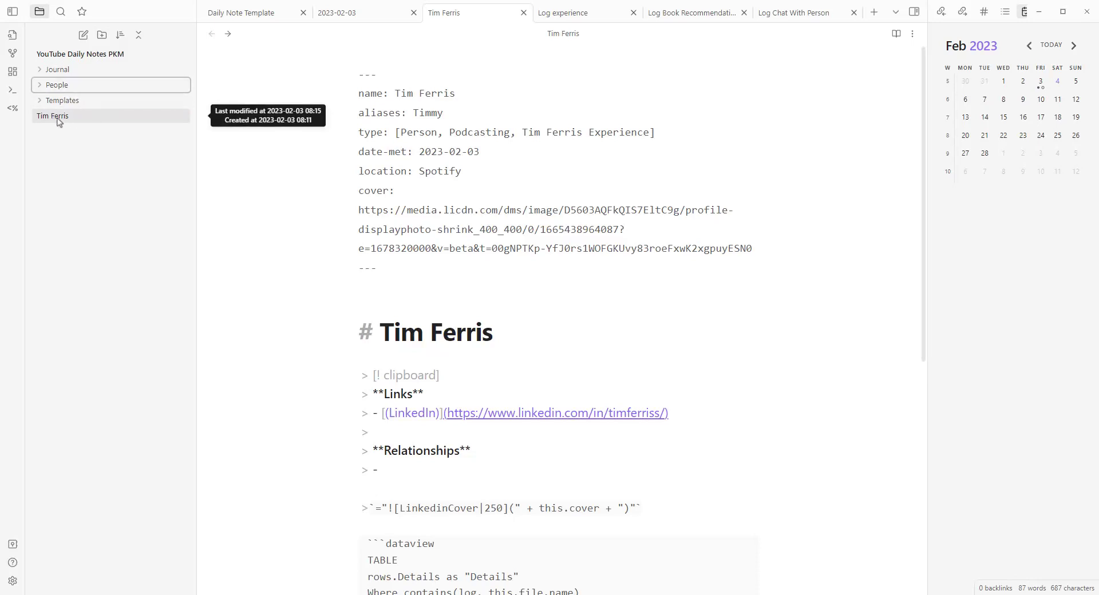
drag(59, 115, 91, 86)
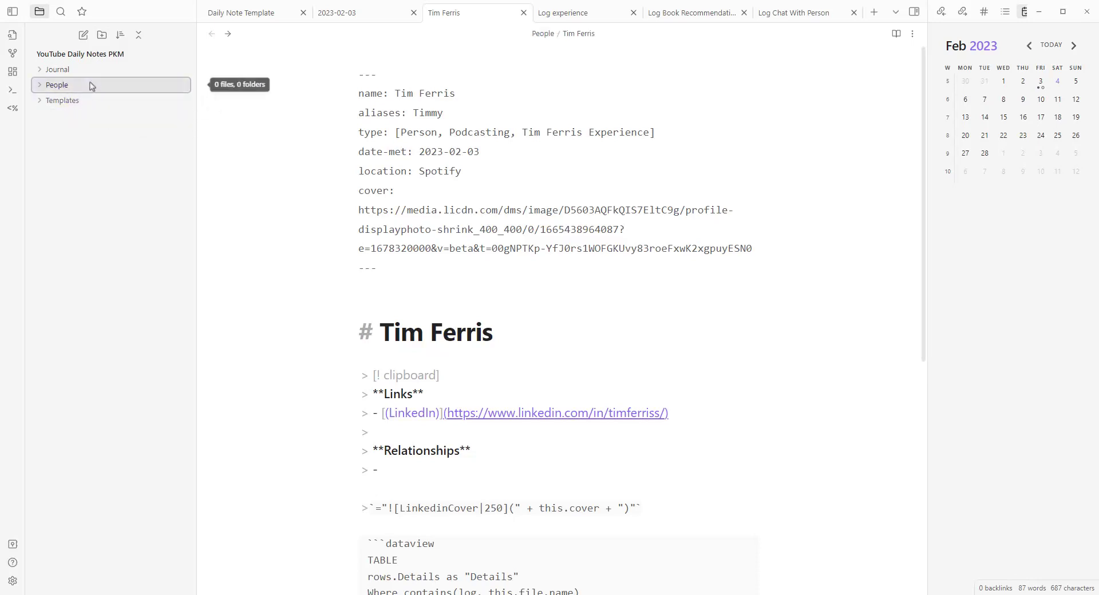
click(41, 86)
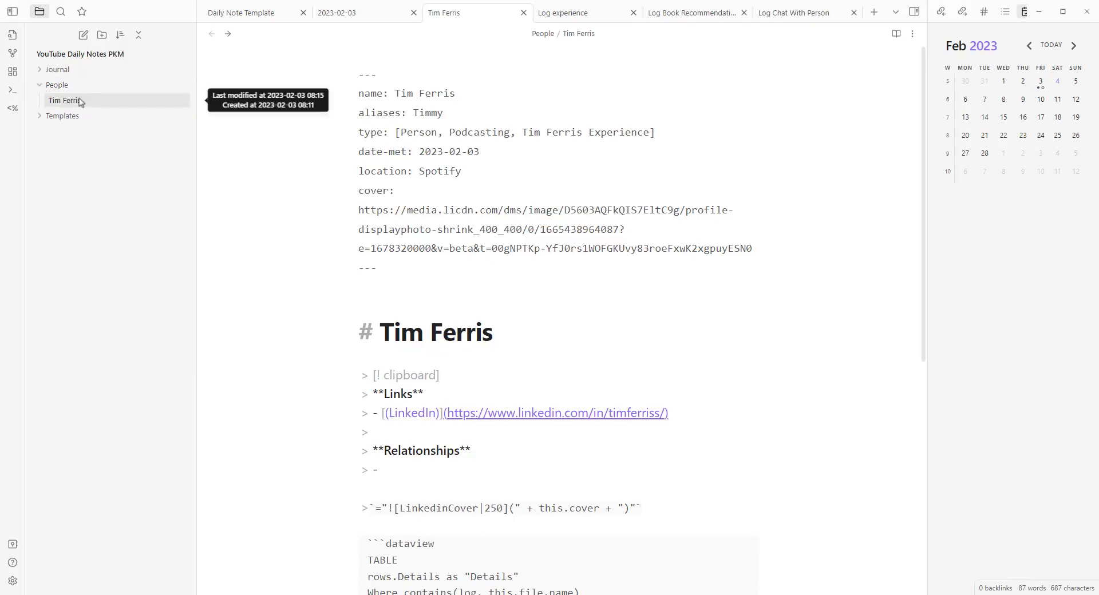
Search the community plugins for "move" and read the Auto Note Mover description, including its triggers and rules
mouse_move(2, 554)
click(13, 581)
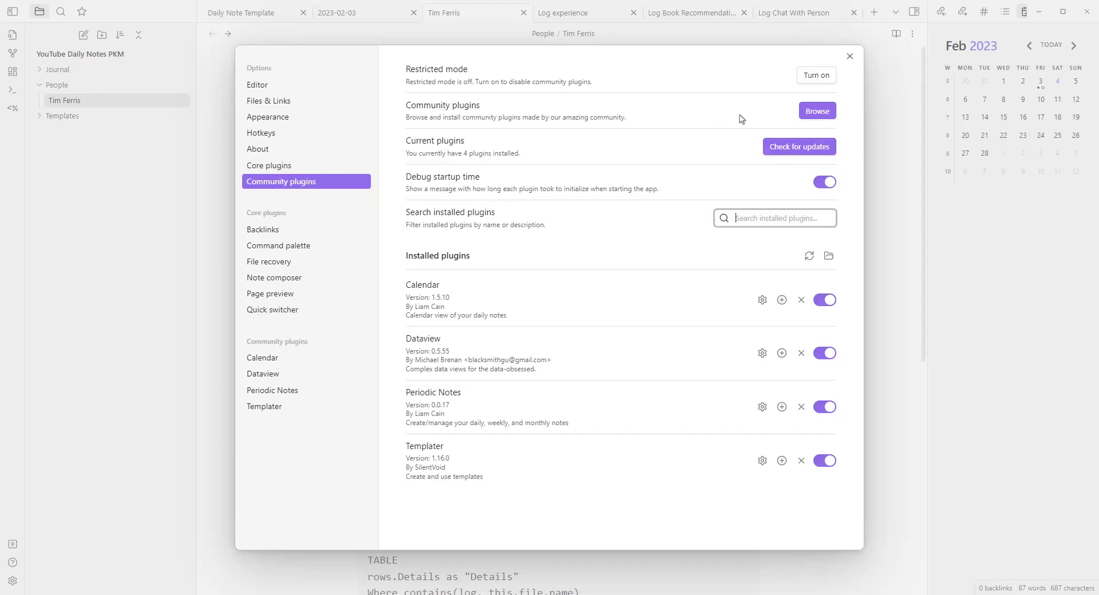
click(827, 113)
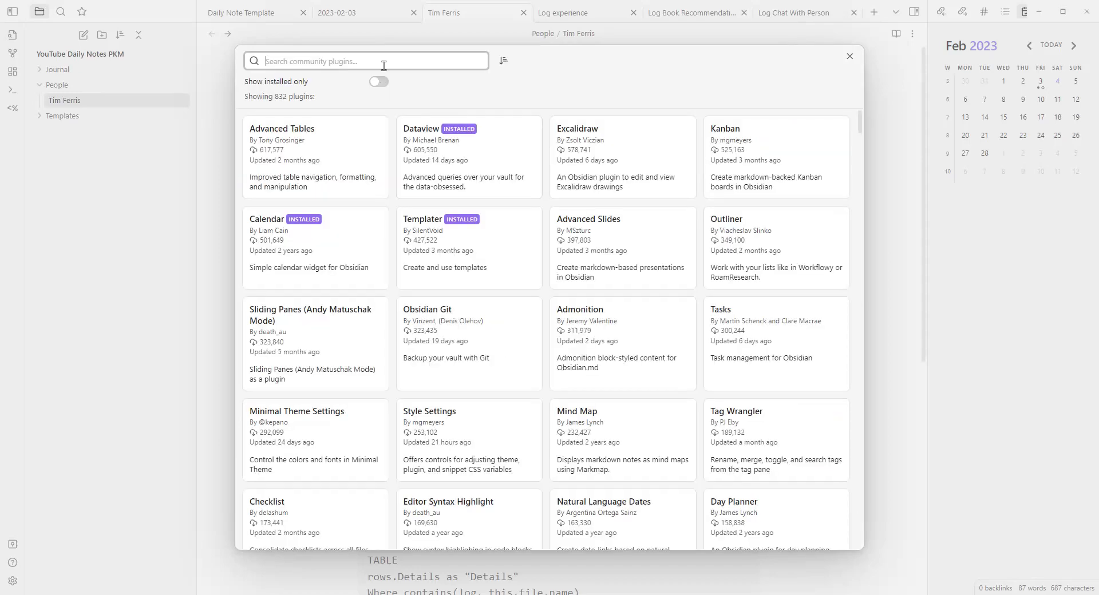
text(move)
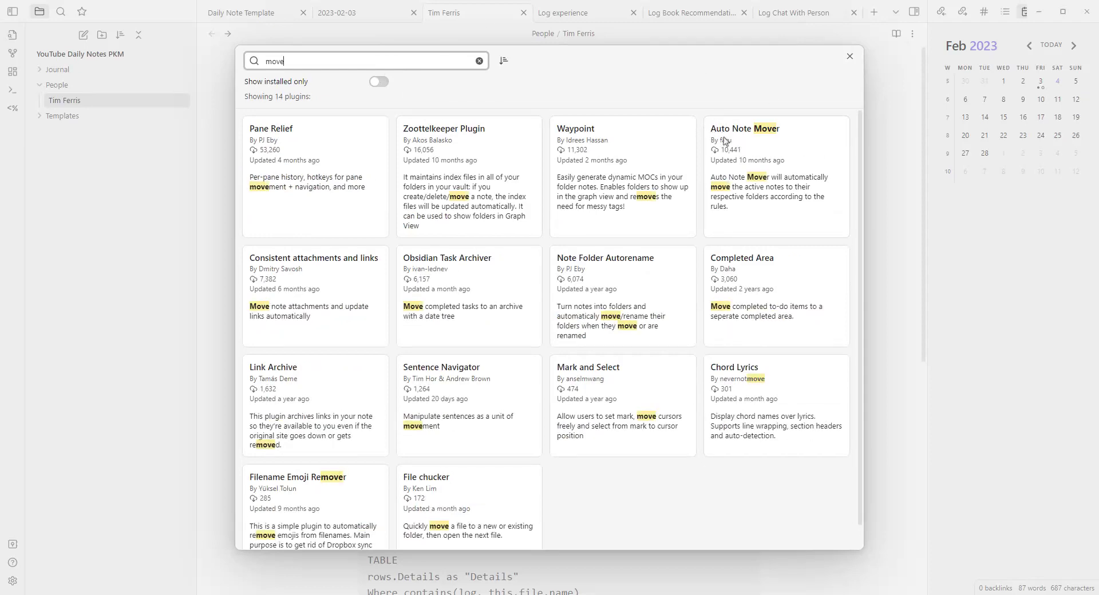
click(769, 135)
scroll(543, 284, down, 10)
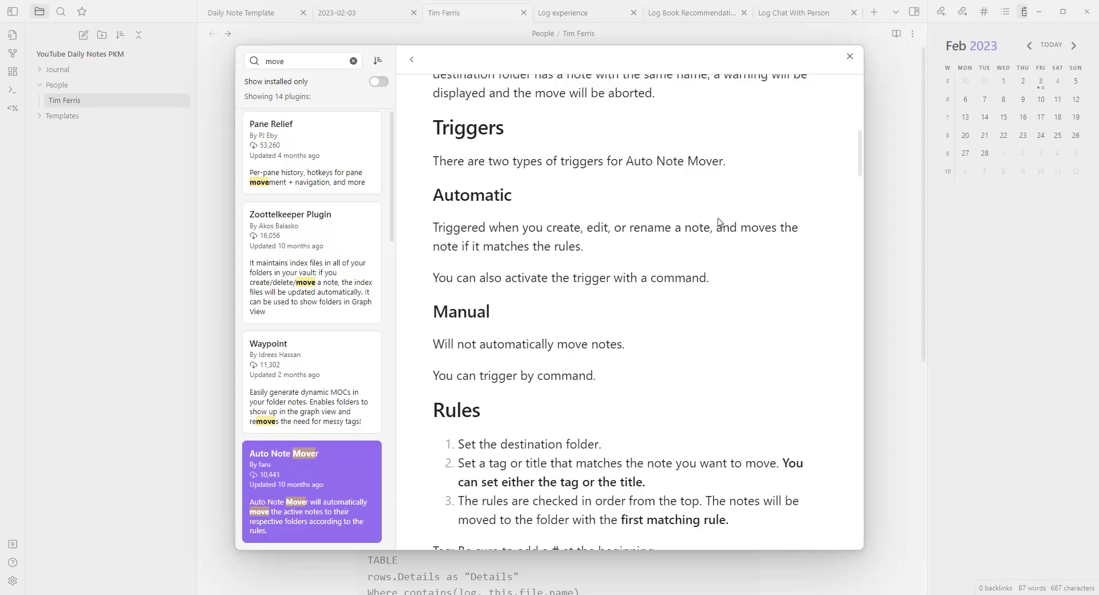
scroll(530, 283, down, 1)
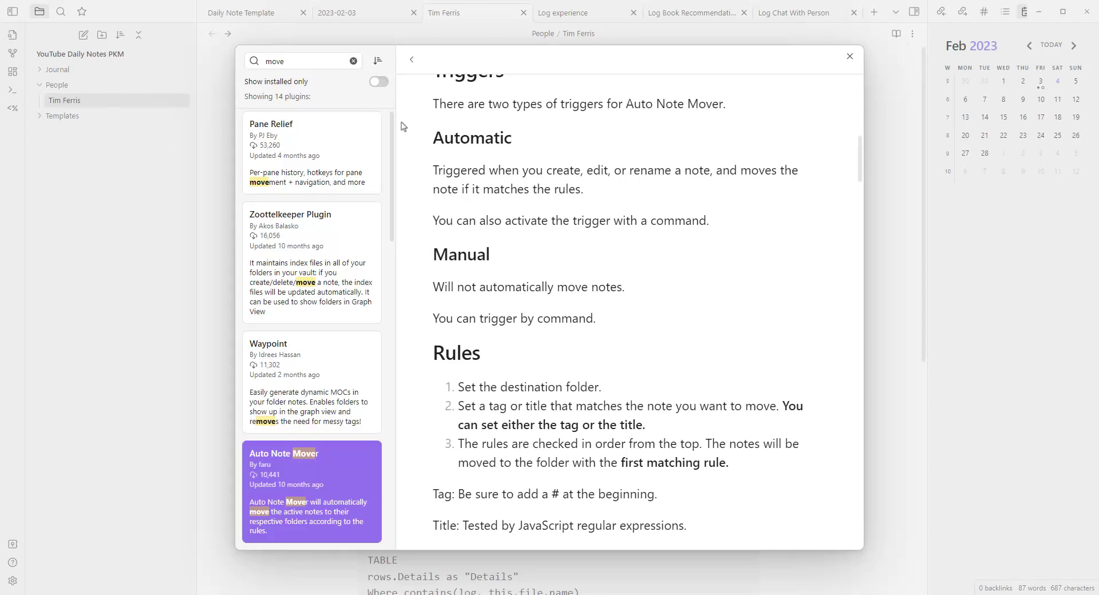
scroll(630, 272, up, 10)
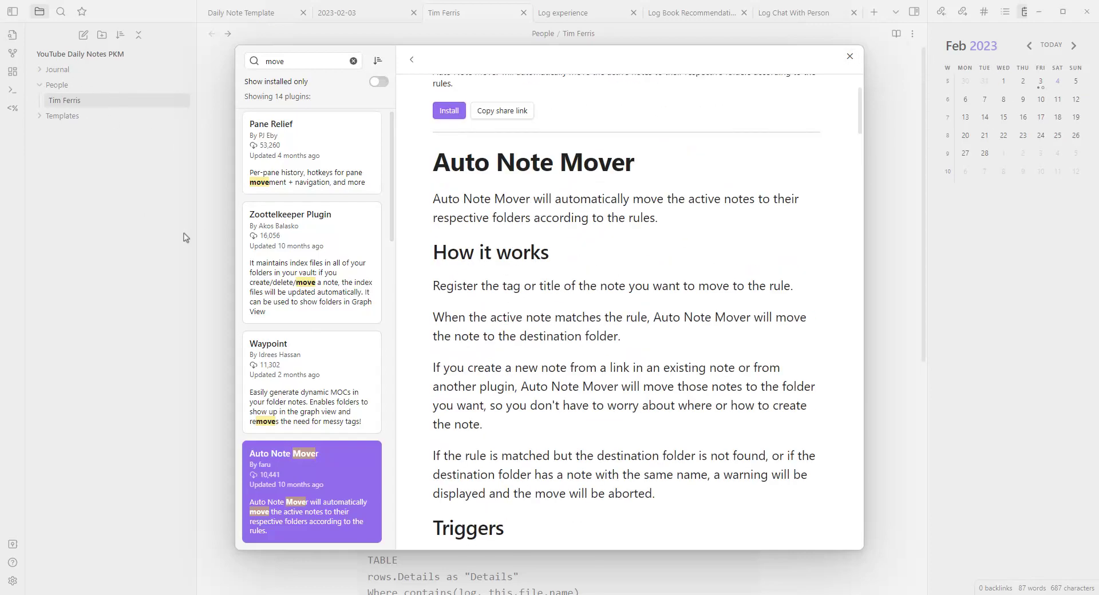
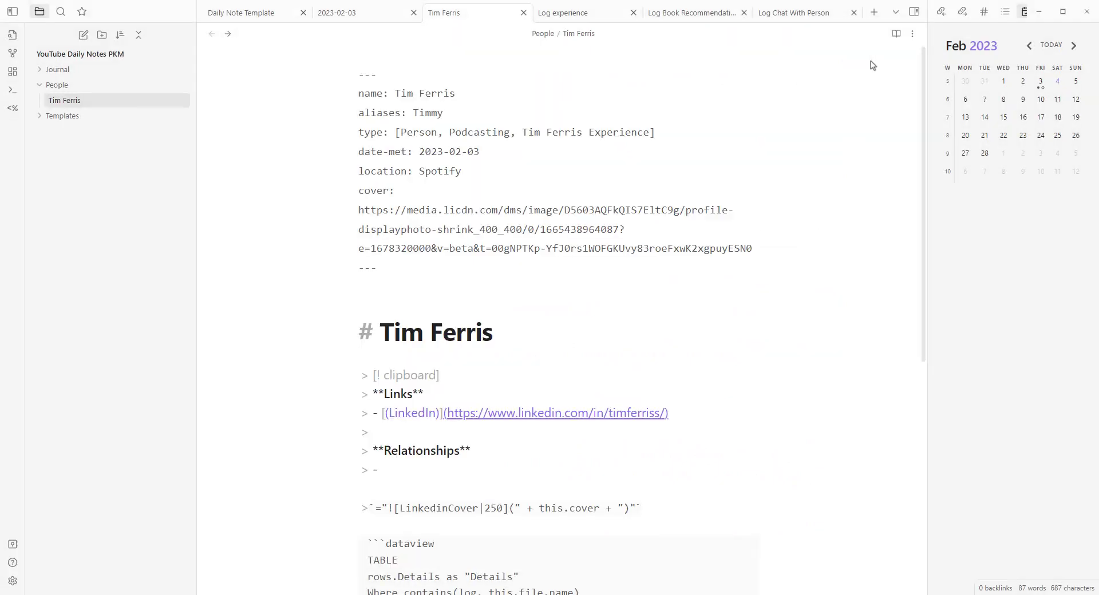
Collapse the People folder and create a new folder named "MOC" at the vault root
click(40, 90)
click(102, 35)
text(MOC)
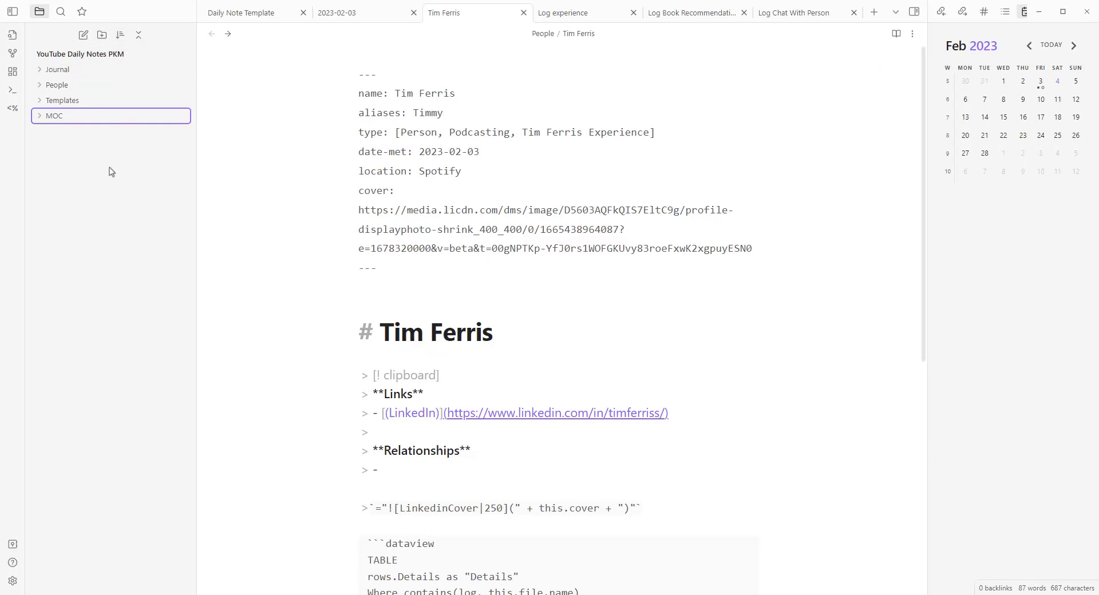
key(Return)
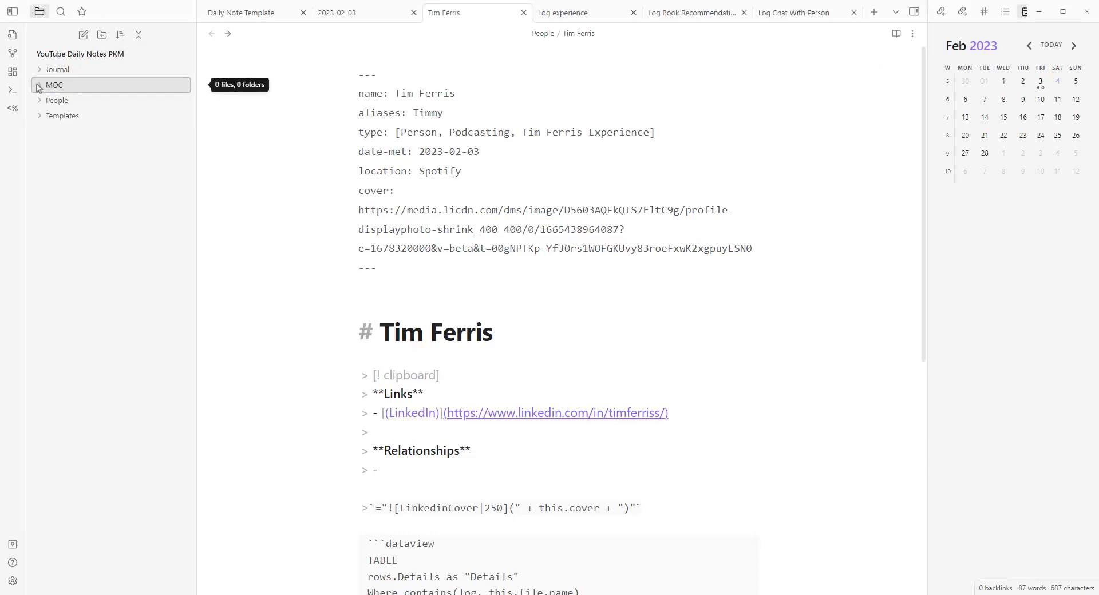
Create a "People MOC" note in the MOC folder with a dataview table of date-met, location from !"Templates" where contains(lower(type[0]),"person")
right_click(64, 87)
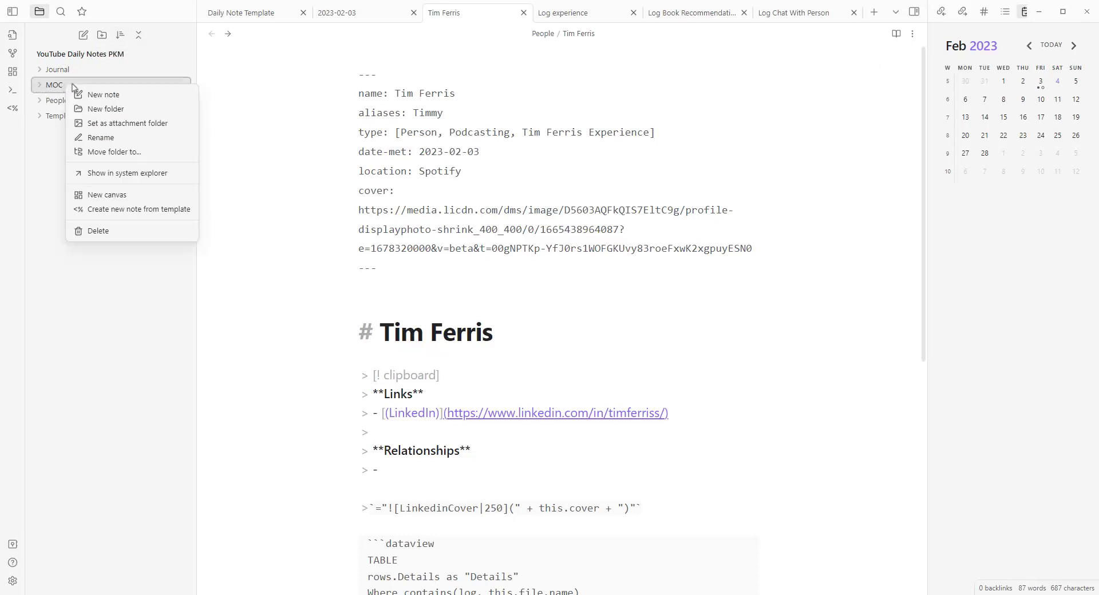
click(103, 95)
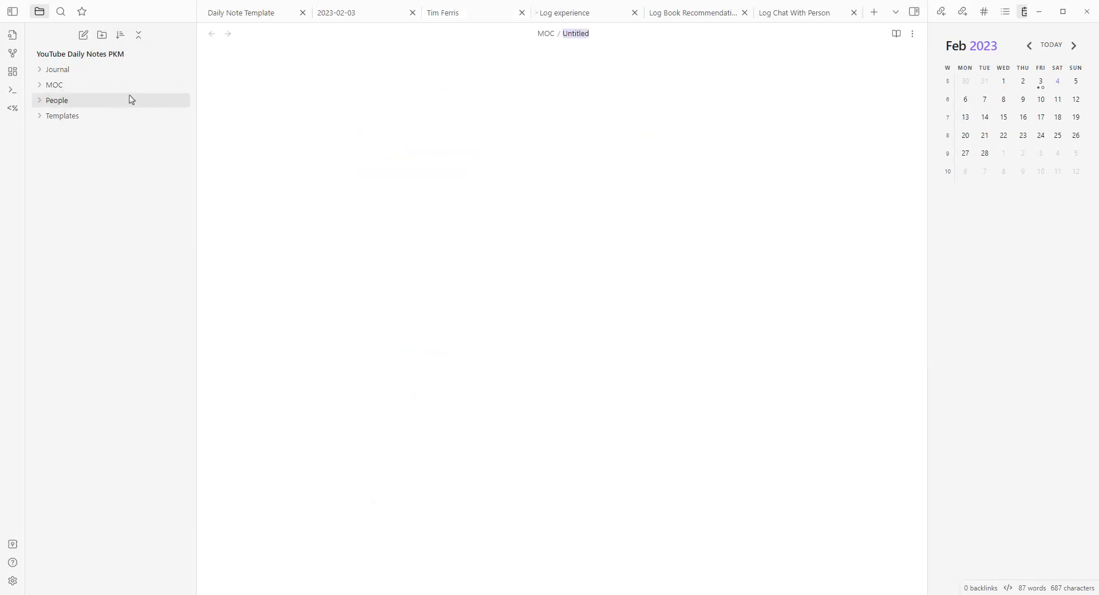
text(People MOC)
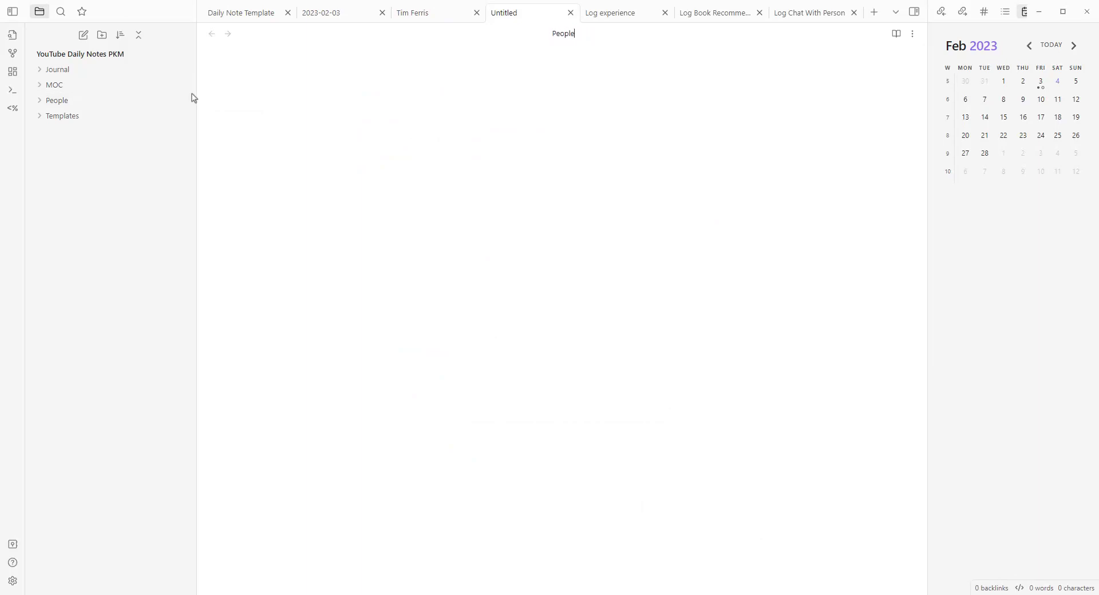
click(470, 111)
text(```dataview table date-met, location from !"Templates" where contains(lower(type[0]),"person") ```)
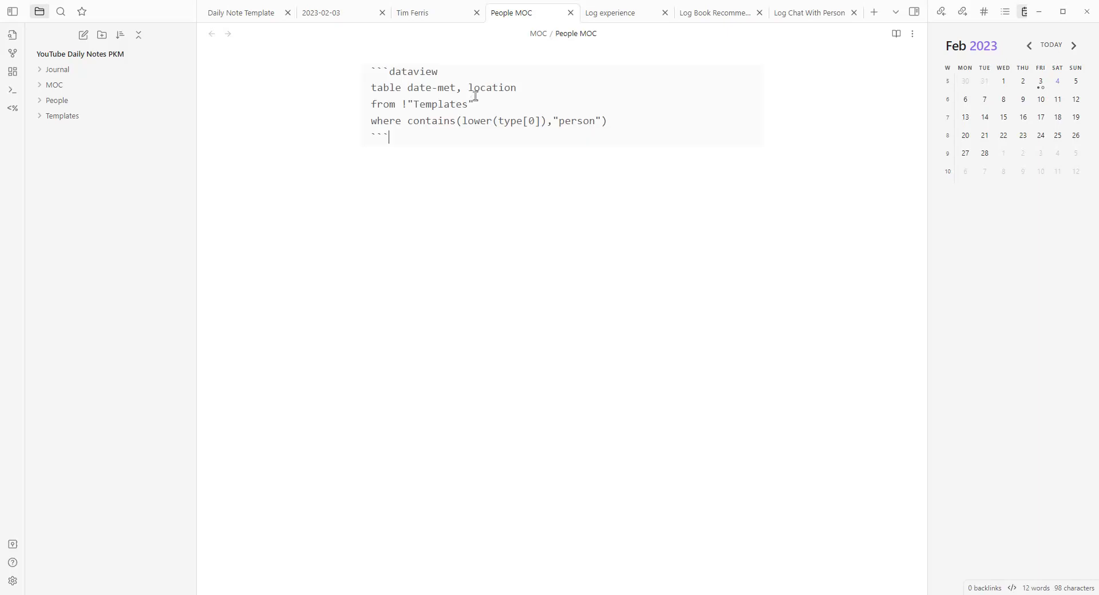
Review the People MOC query's columns, its Templates folder exclusion and the lowercase first-type filter for "person", listing the Templates folder's notes for reference
double_click(426, 71)
drag(371, 87, 535, 87)
click(372, 104)
click(54, 116)
mouse_move(375, 122)
mouse_down()
mouse_move(422, 123)
mouse_move(395, 123)
mouse_up()
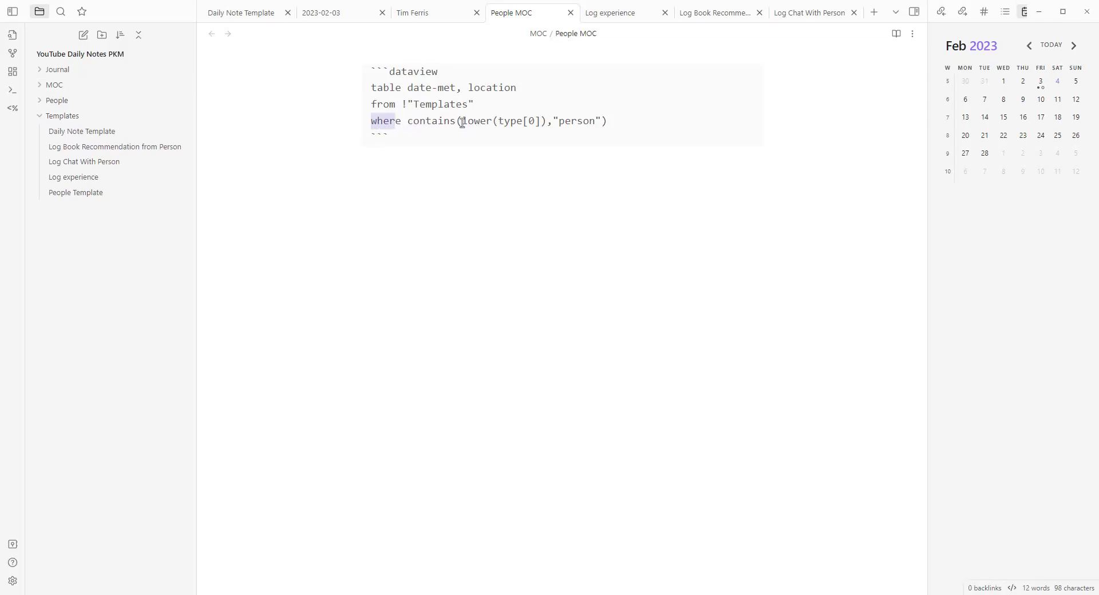
drag(461, 123, 523, 120)
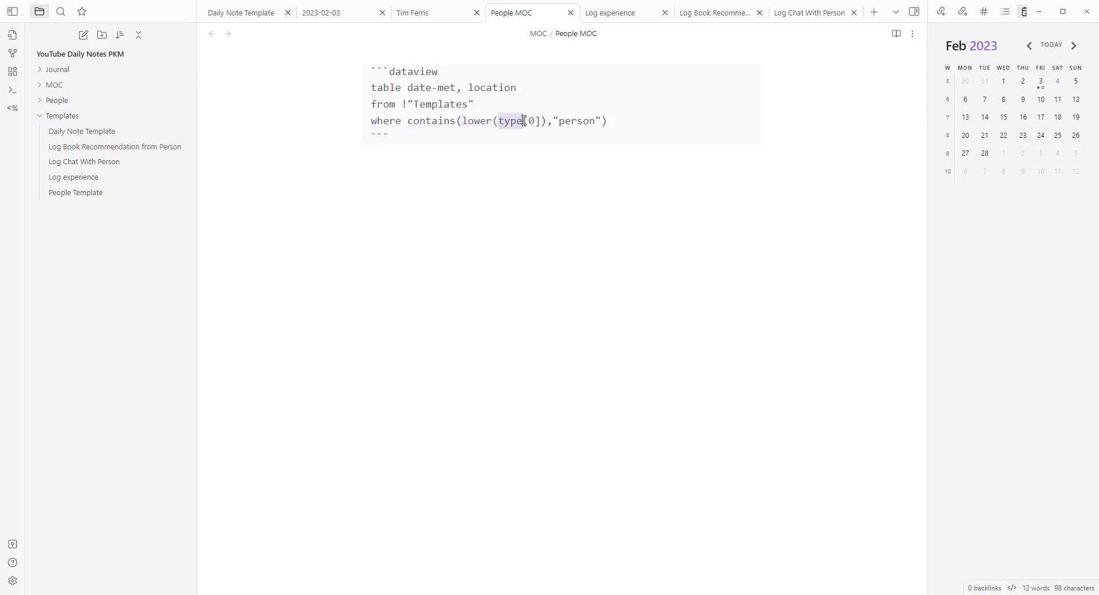
double_click(530, 120)
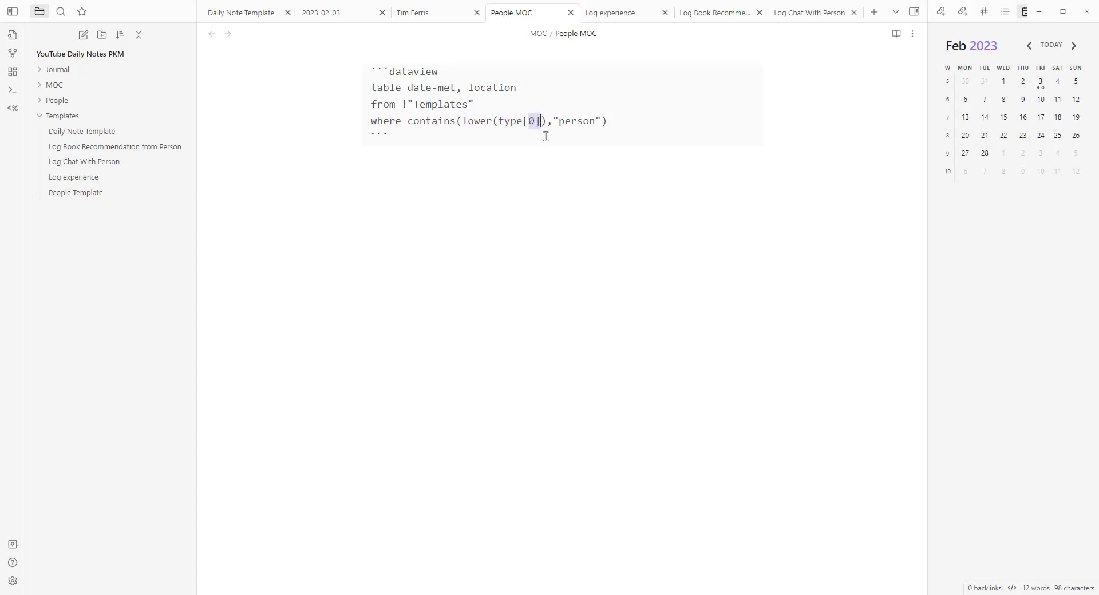
key(Right)
key(Right)
key(ctrl+shift+Left)
key(ctrl+shift+Left)
key(ctrl+shift+Left)
key(ctrl+shift+Left)
key(ctrl+shift+Left)
key(ctrl+shift+Left)
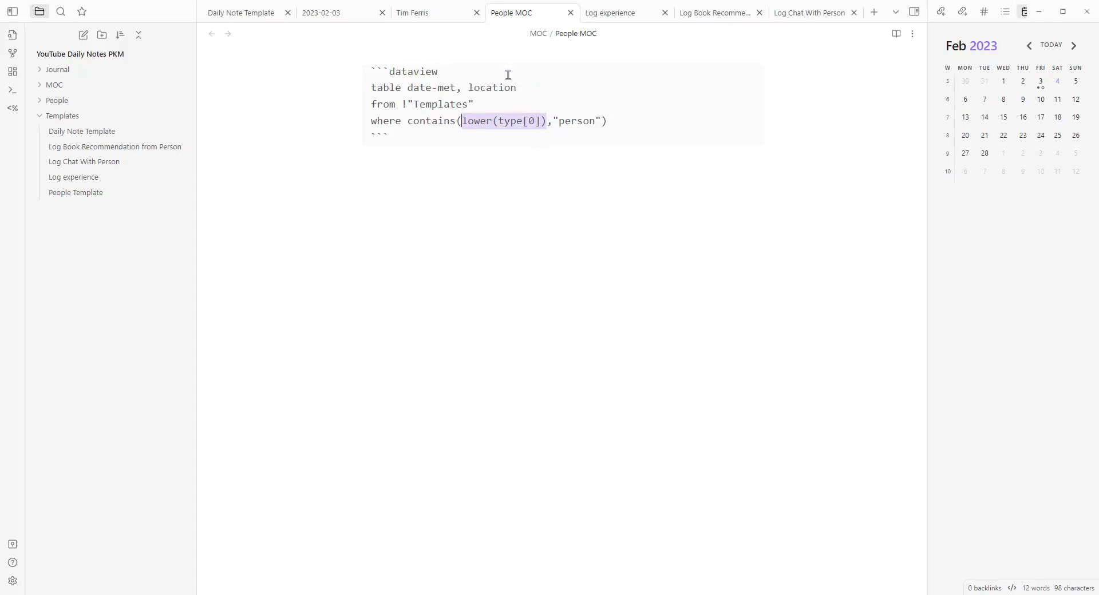
drag(558, 121, 596, 121)
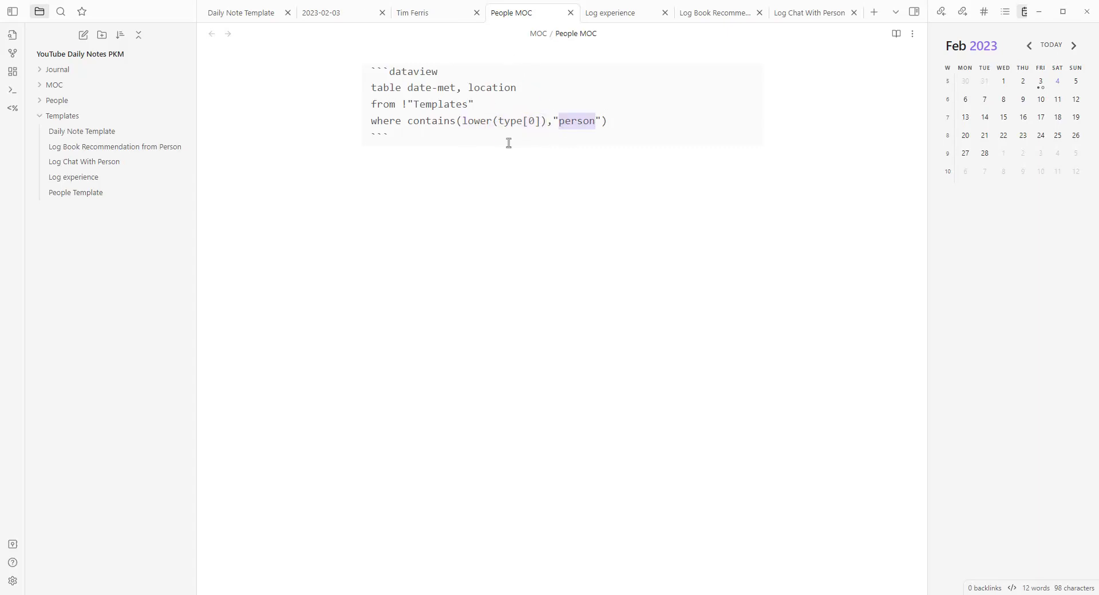
Examine the type property in the Tim Ferris note's frontmatter, including its first entry and the full list
click(435, 16)
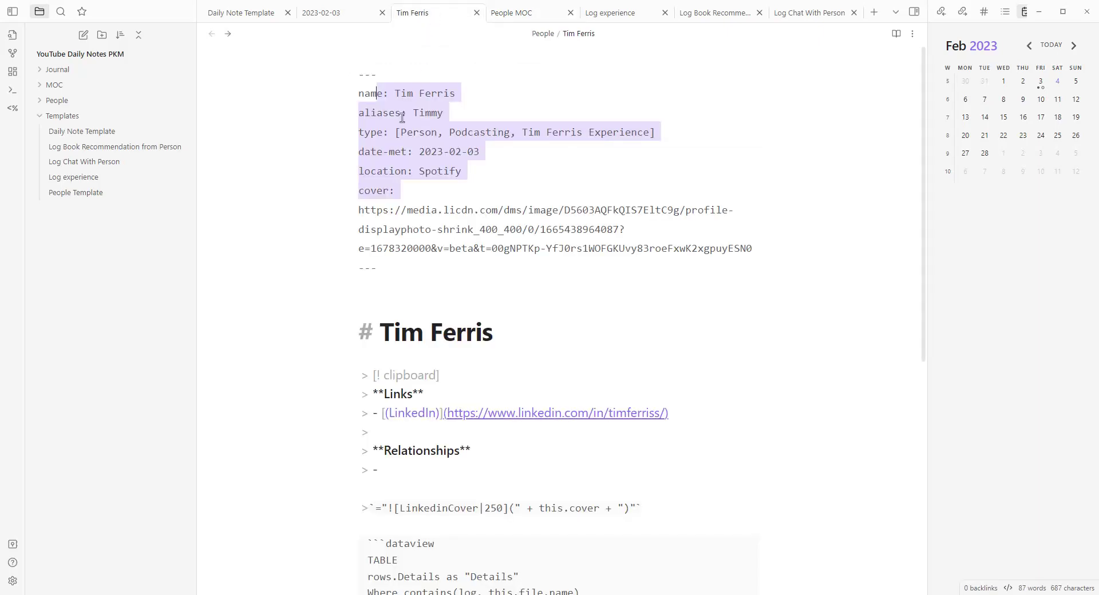
click(395, 113)
drag(359, 132, 382, 133)
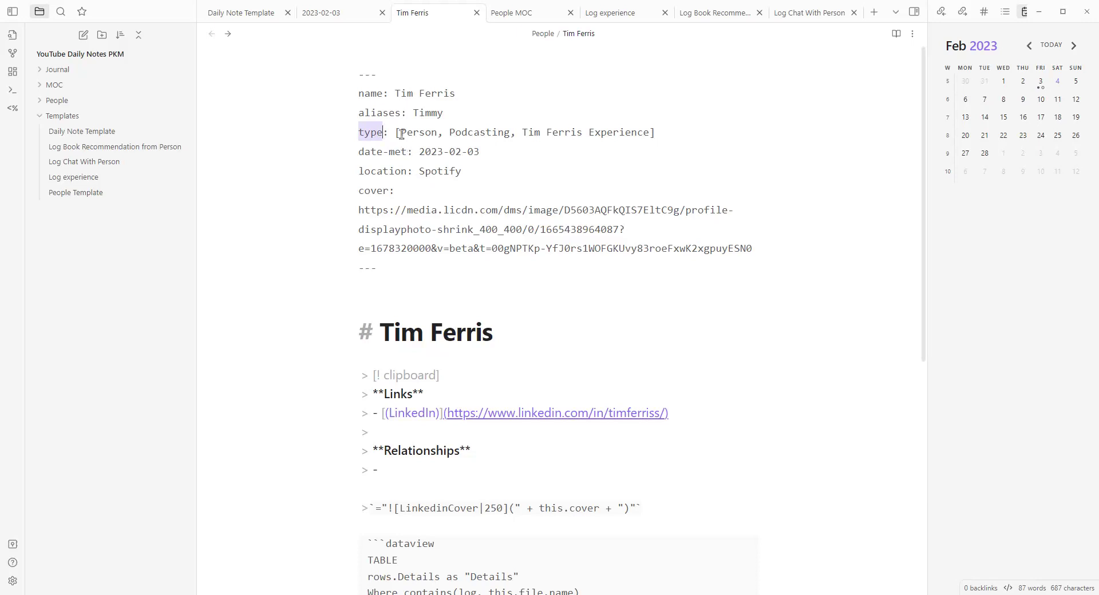
drag(401, 134, 438, 134)
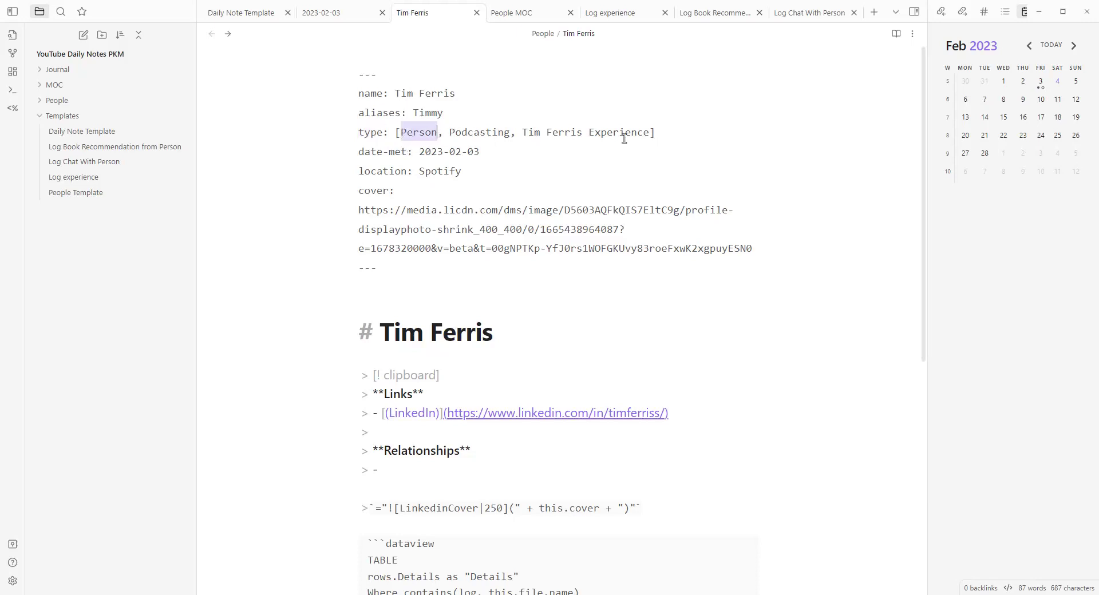
click(402, 134)
drag(401, 134, 651, 133)
click(373, 134)
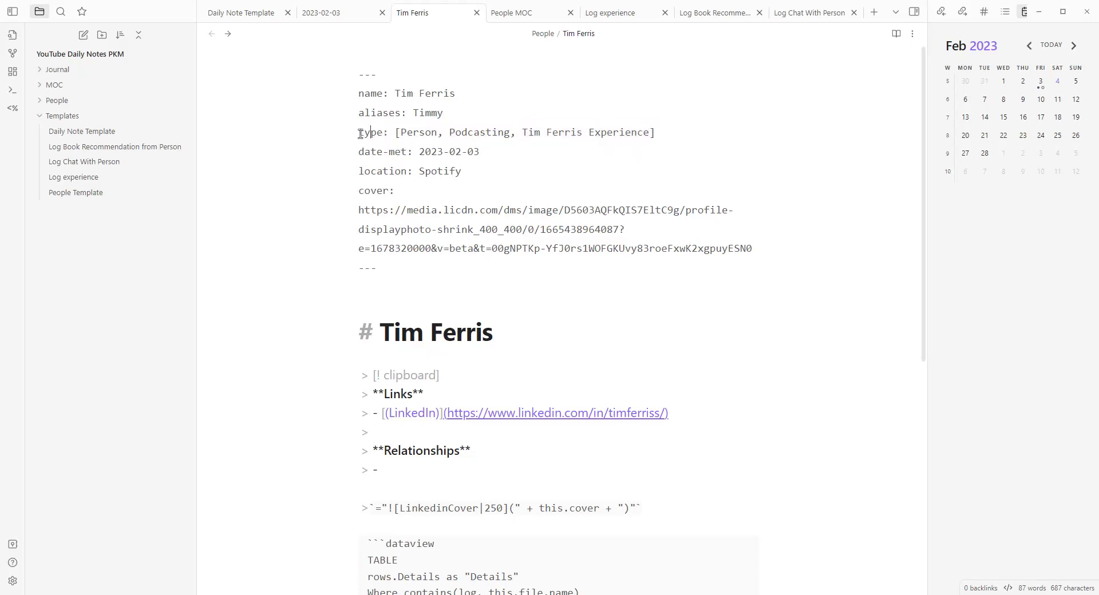
drag(358, 134, 438, 133)
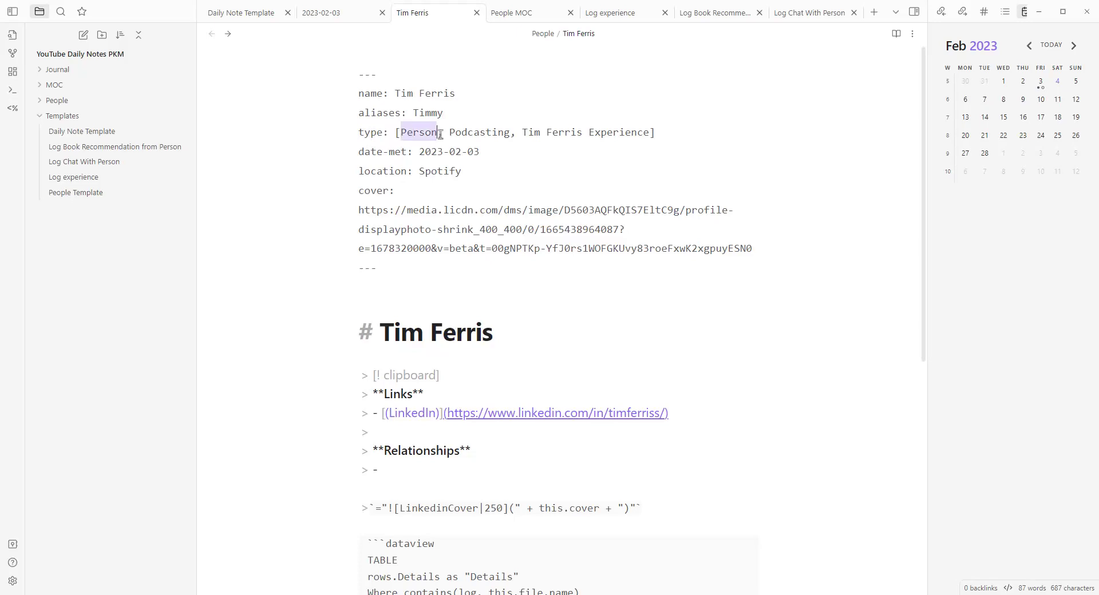
click(346, 16)
click(424, 13)
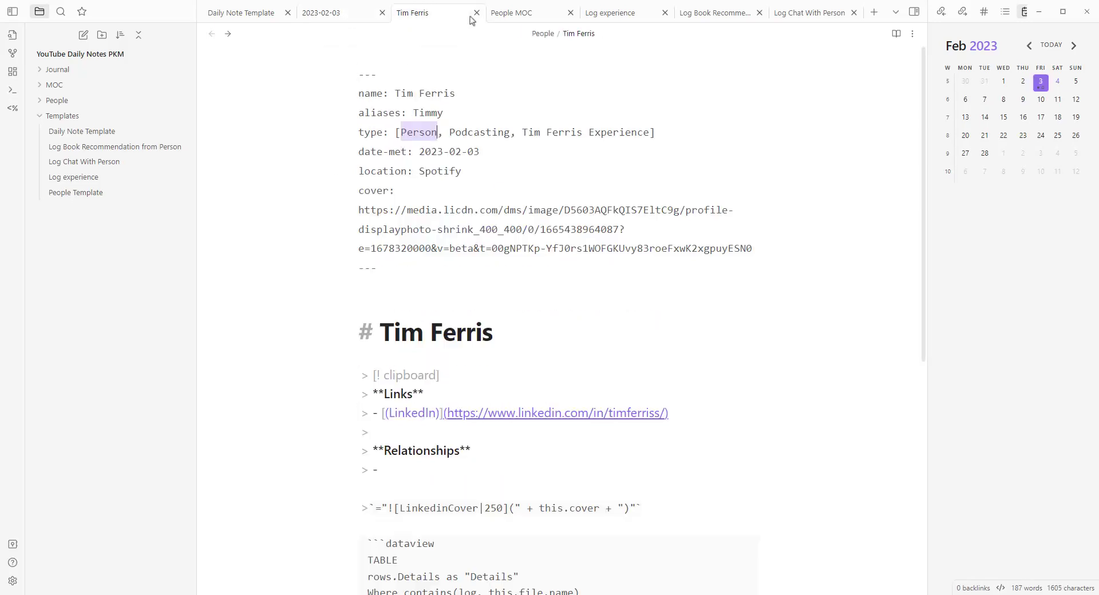
Recheck the type filter in the People MOC query, preview the rendered table, and return to editing
click(515, 12)
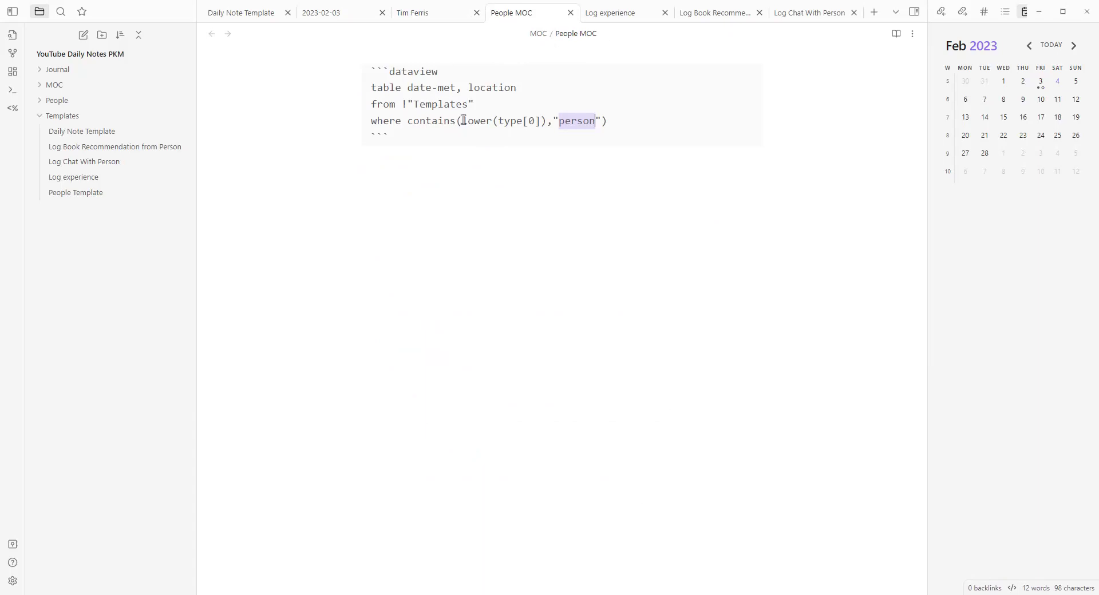
mouse_move(464, 121)
mouse_down()
mouse_move(492, 121)
mouse_move(461, 121)
mouse_up()
click(539, 121)
drag(558, 120, 593, 121)
key(ctrl+e)
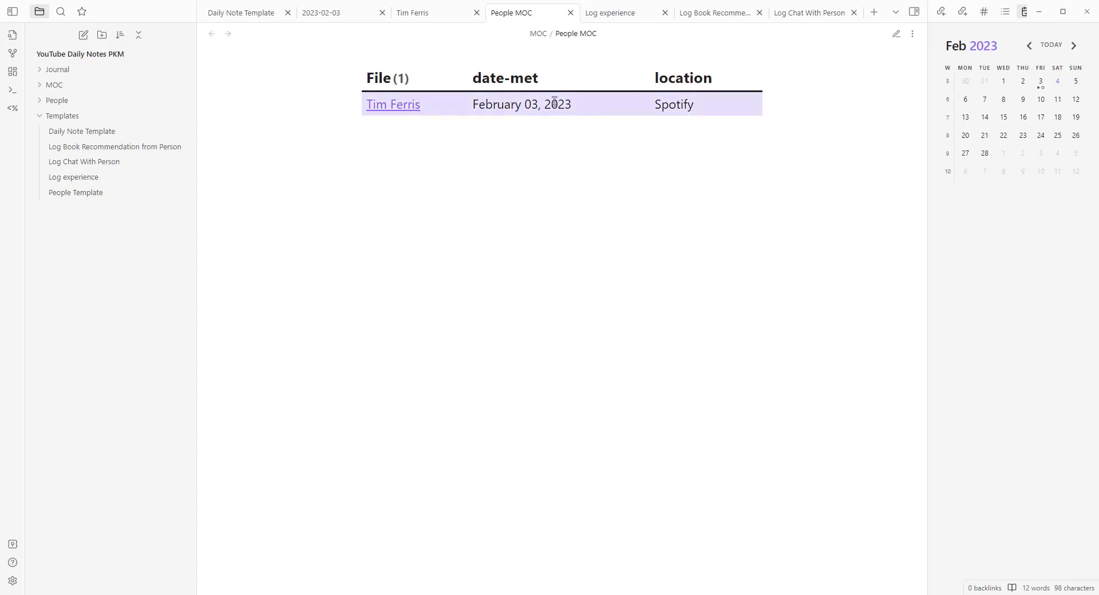
key(ctrl+e)
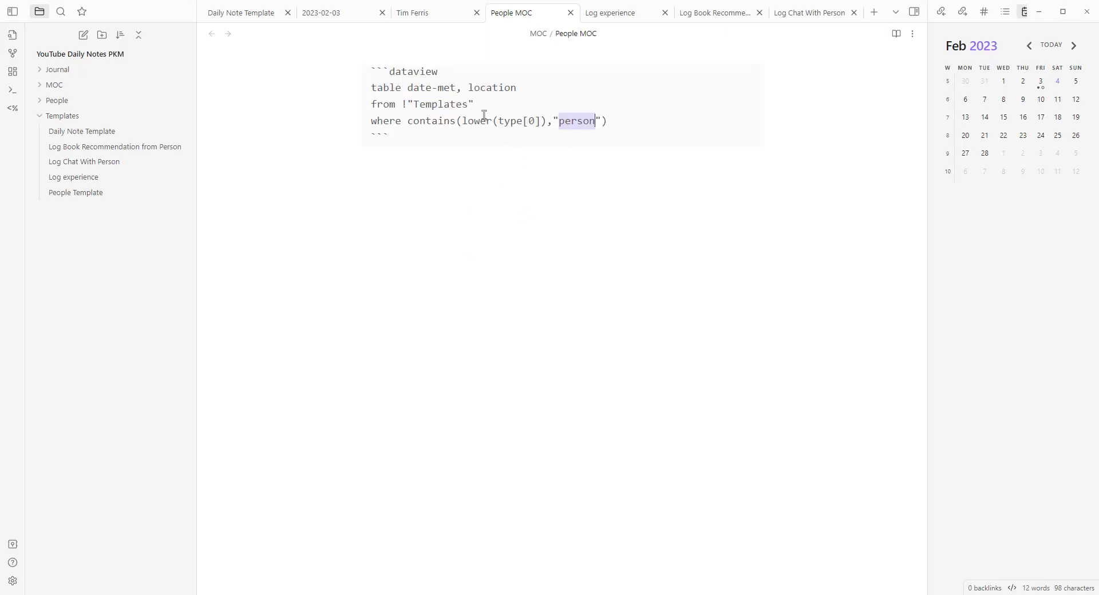
Wrap the date-met column in dateformat with the format "yyyy-MM-dd" and preview the People MOC table
click(896, 509)
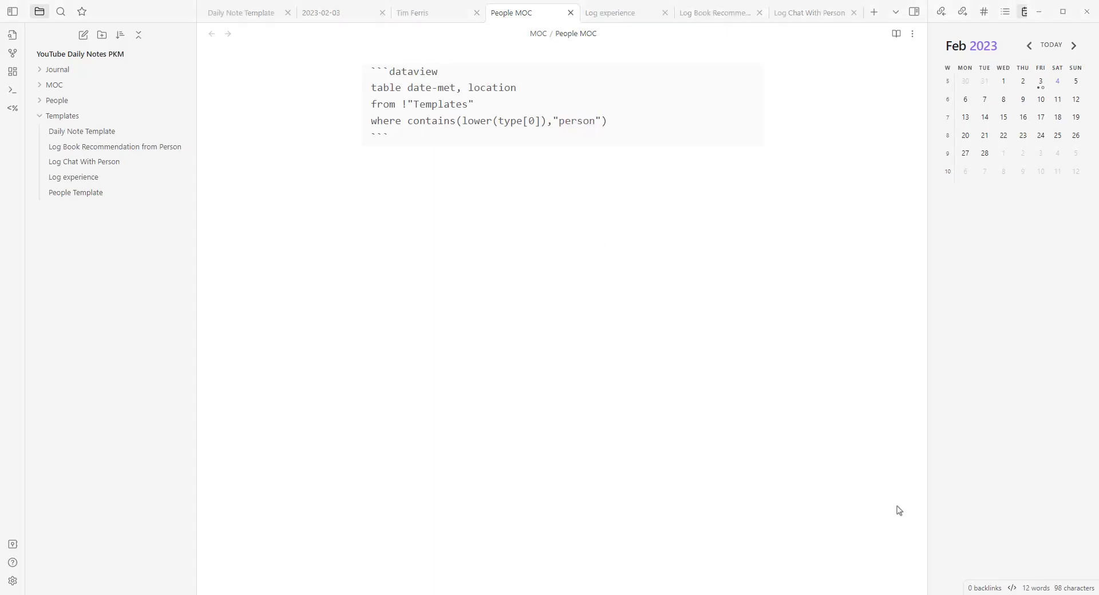
drag(411, 88, 431, 92)
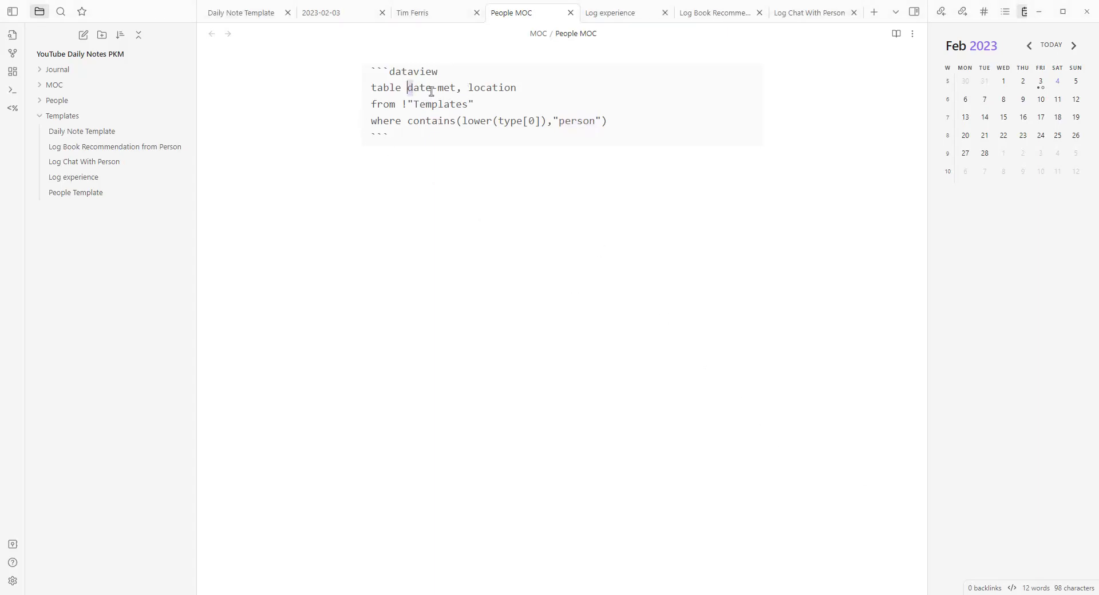
text(dateform)
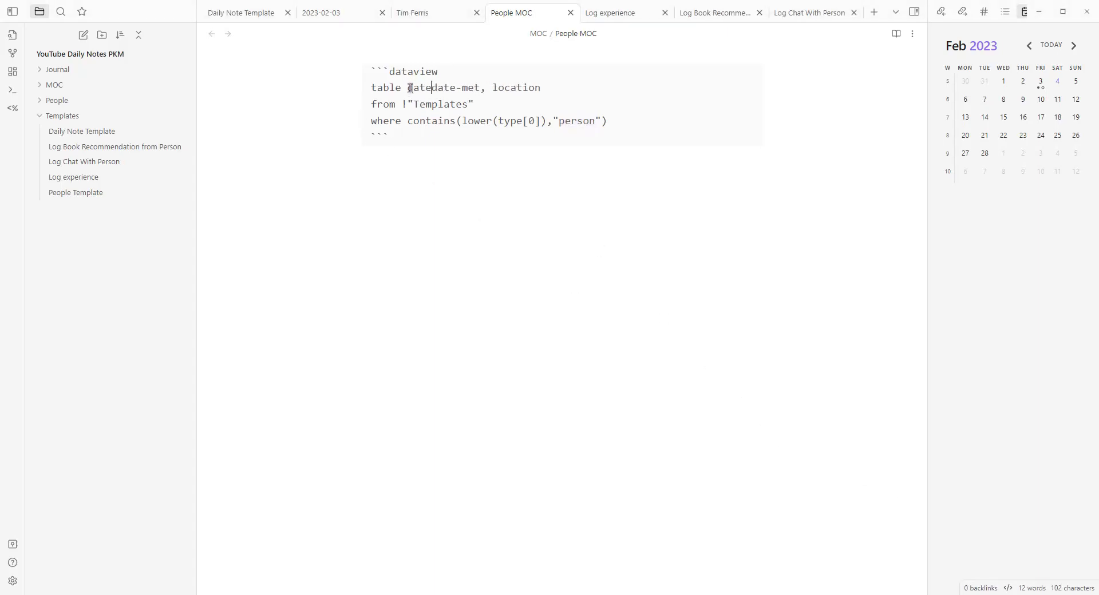
text(at)
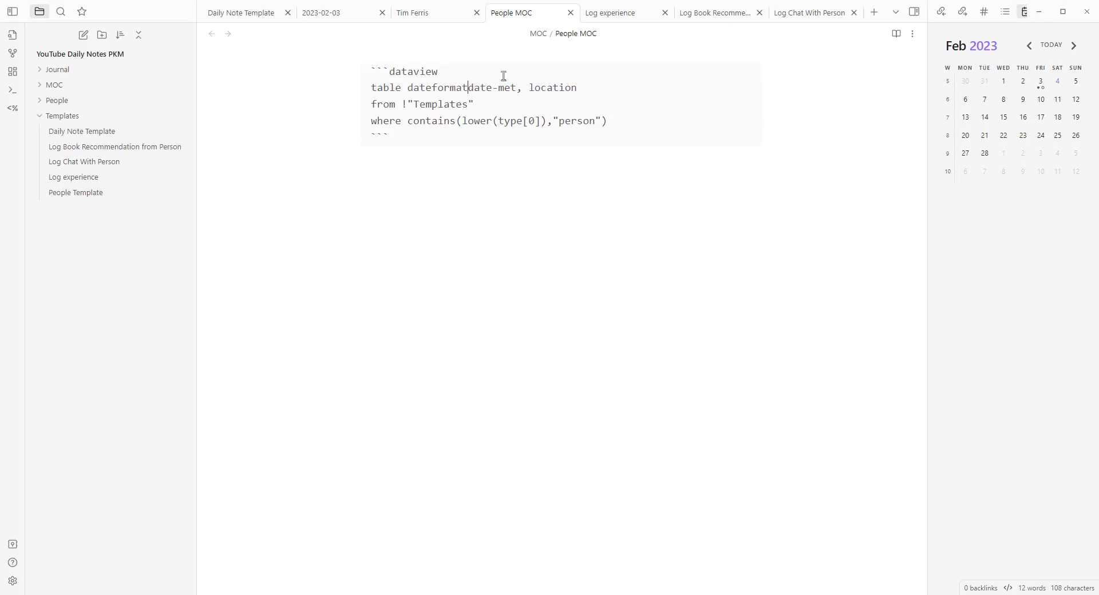
text(()
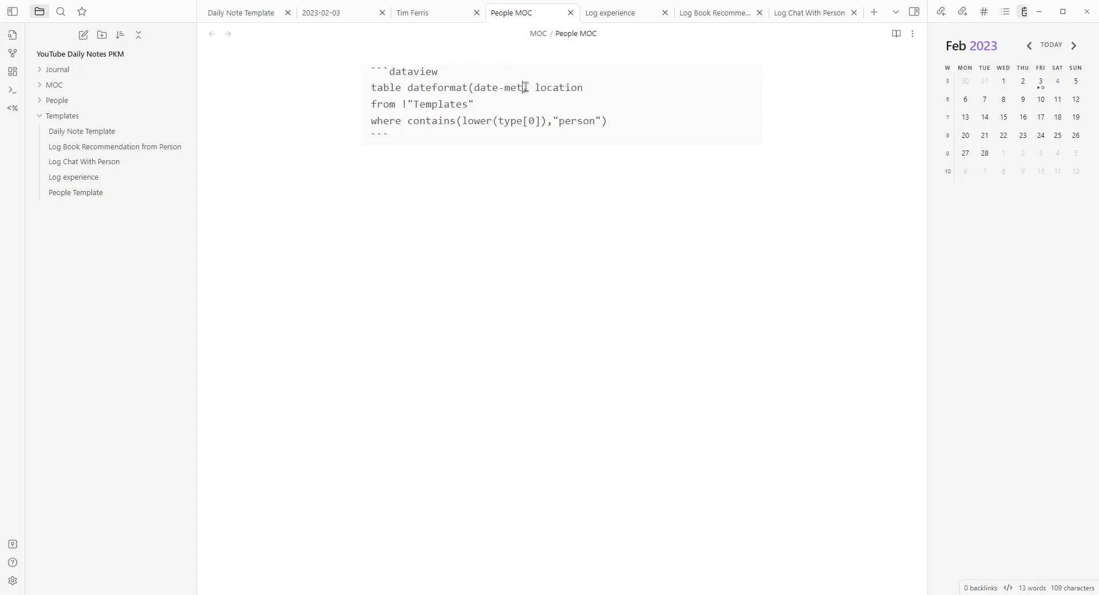
key(Right)
key(Right)
key(Right)
key(Right)
key(Right)
key(Right)
key(Right)
key(Right)
text(,)
text())
text("yyyy-MM-dd")
drag(535, 89, 600, 90)
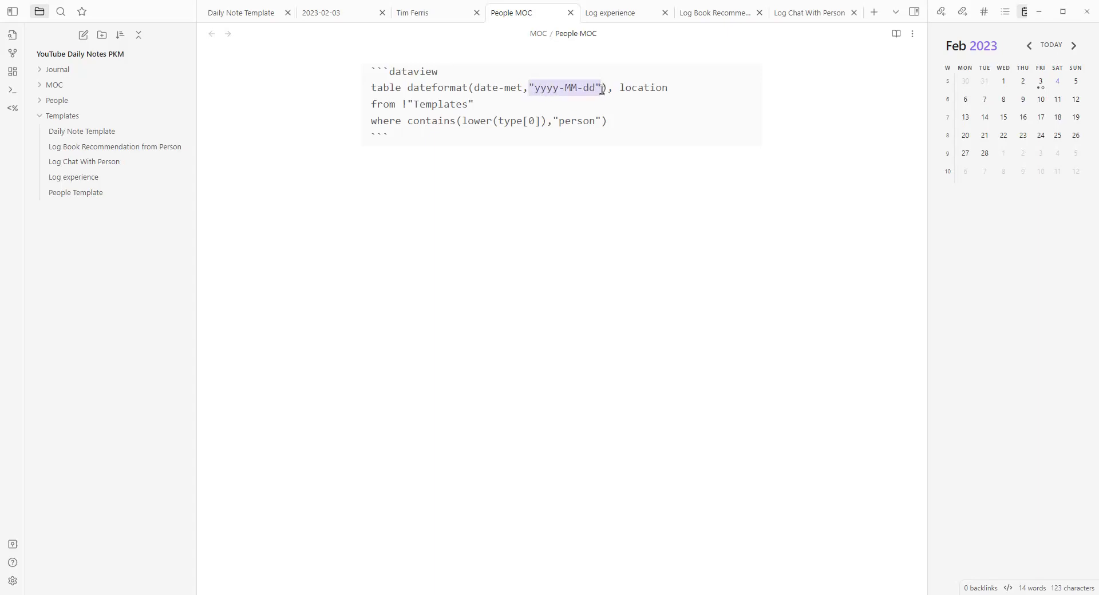
key(ctrl+e)
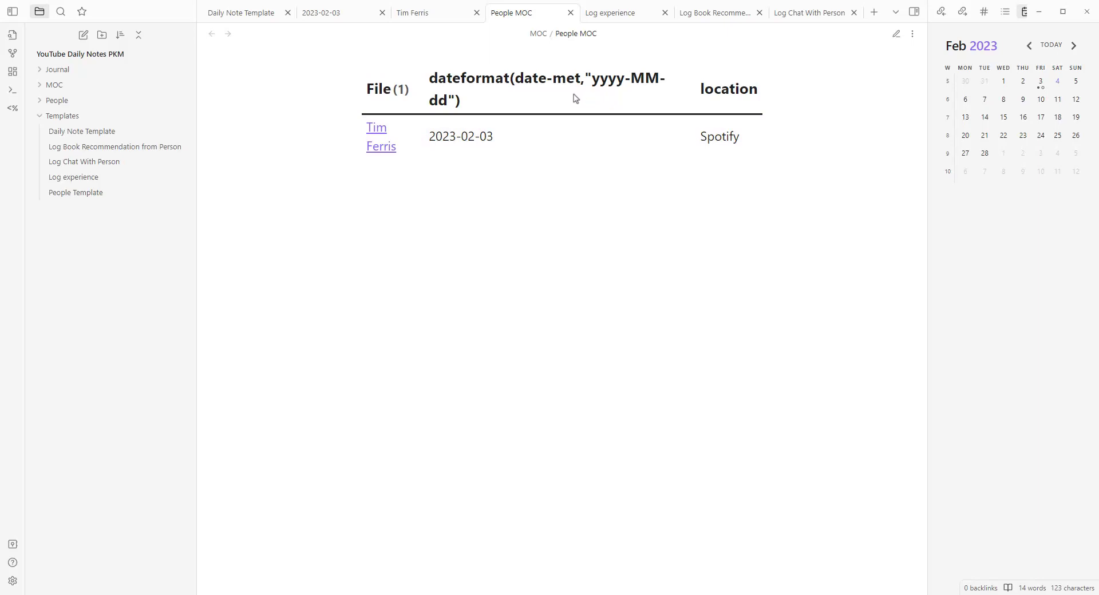
Return the People MOC note to editing and alias the formatted date column as date
key(ctrl+e)
click(606, 89)
text(as da)
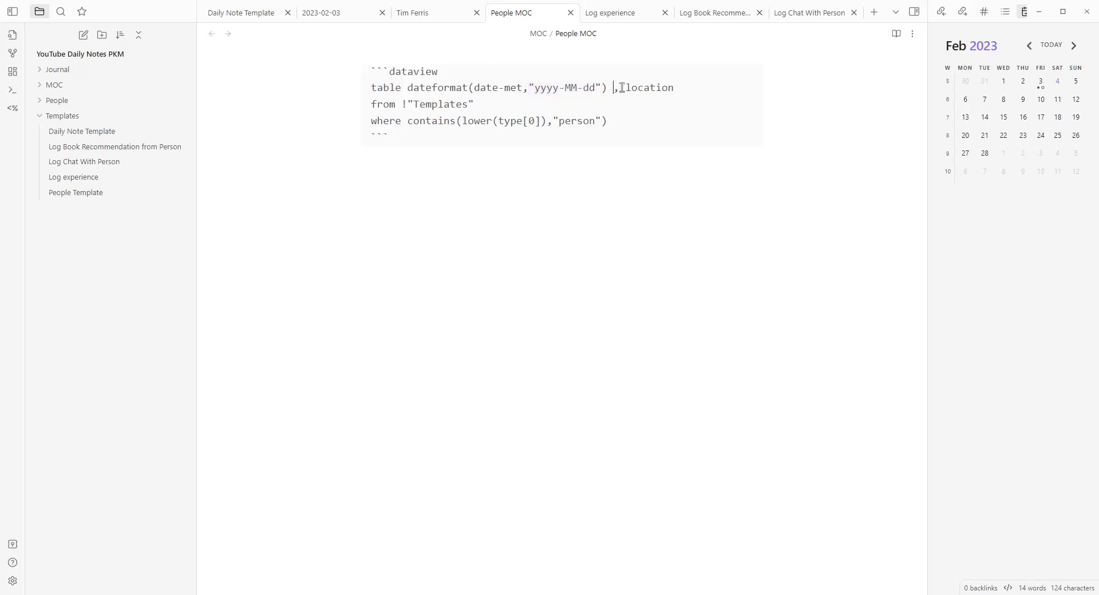
text(te)
key(Down)
Extend the formatted date column's alias to date-met and preview the resulting table
drag(408, 89, 607, 89)
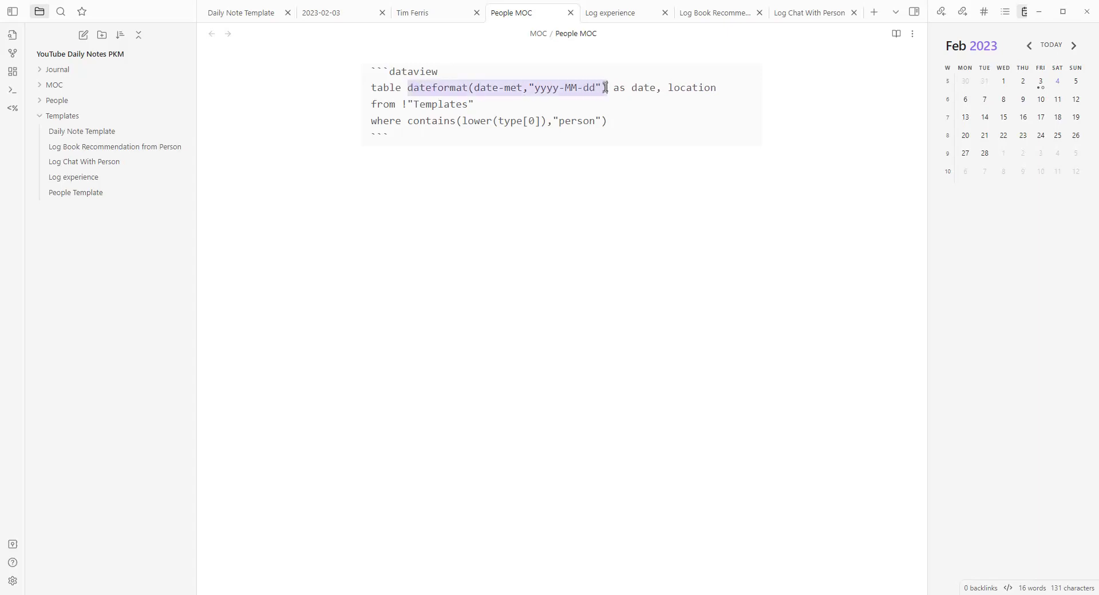
click(653, 89)
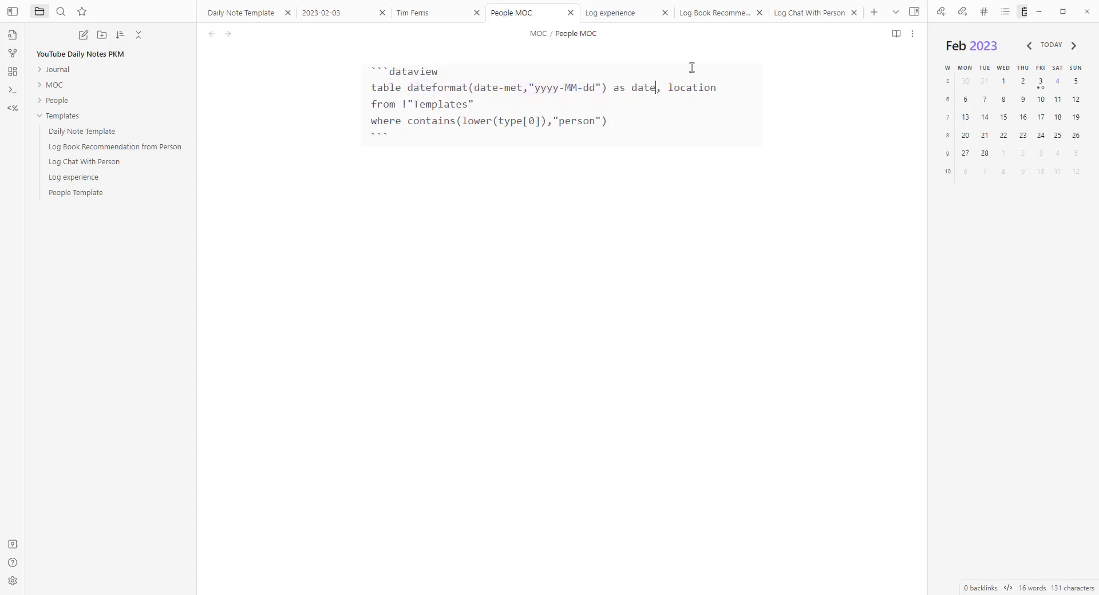
text(-mate)
key(BackSpace)
key(BackSpace)
key(BackSpace)
text(et)
key(ctrl+e)
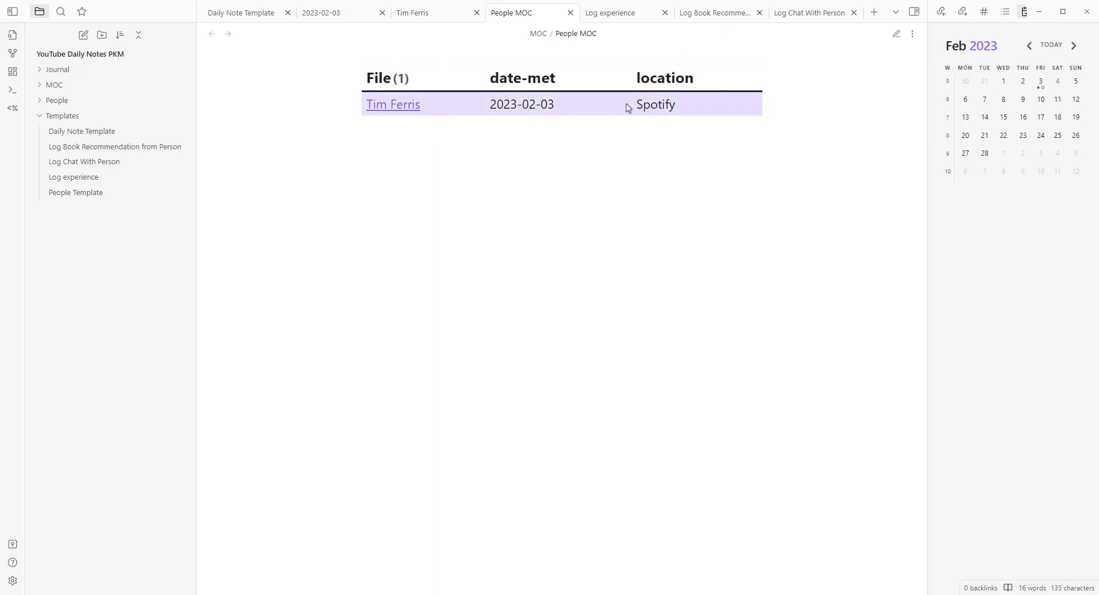